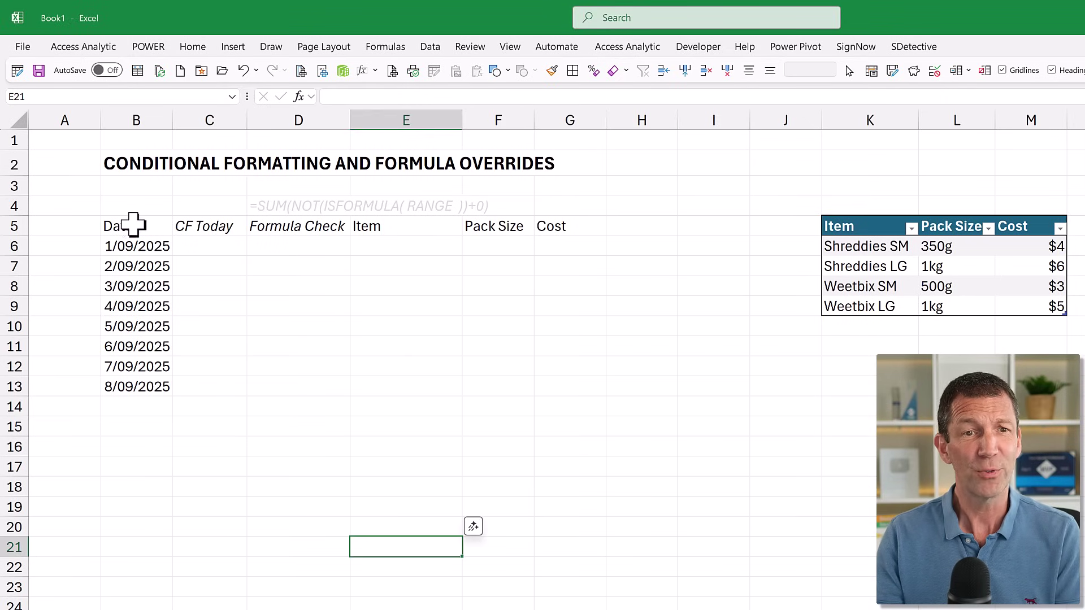
- Convert the Date-to-Cost block B5:G13 into an Excel table with headers
left_click_drag(128, 224, 552, 390)
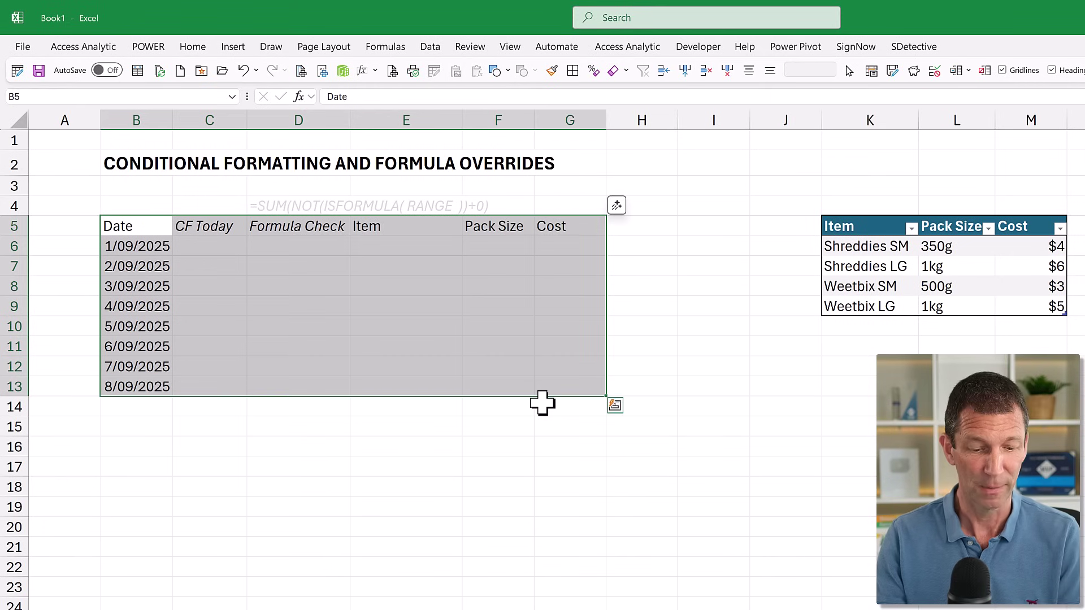
key("ctrl+t")
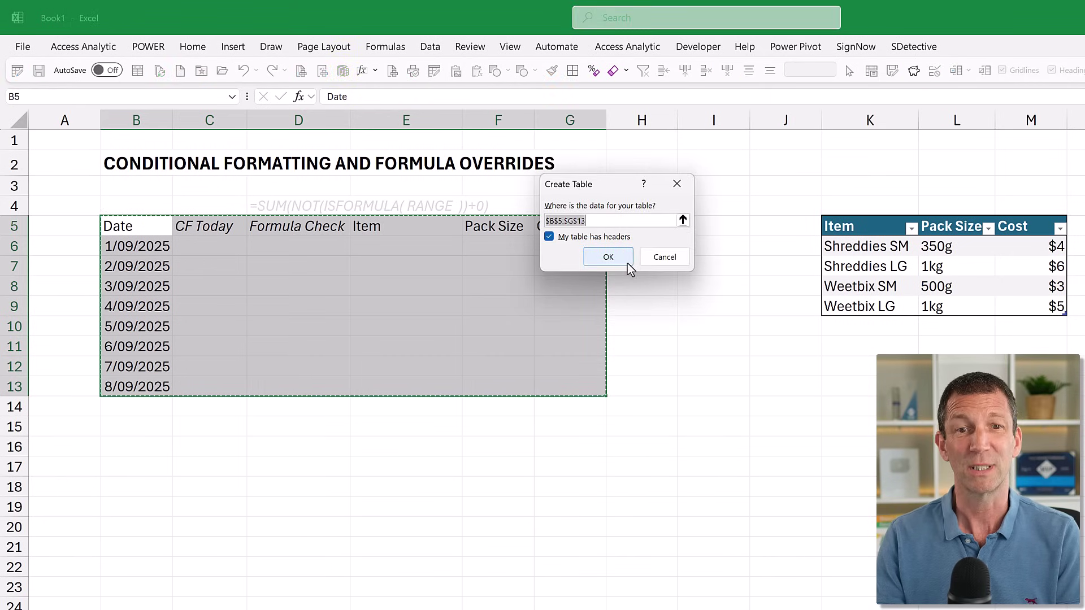
left_click(608, 258)
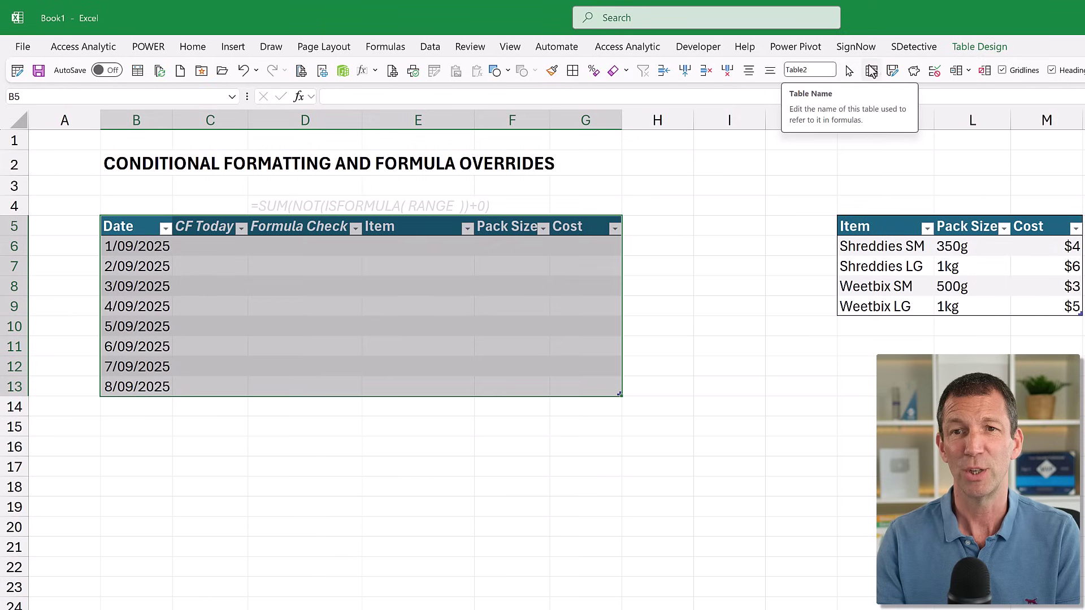
- Rename the table from Table2 to tblInput
left_click(980, 47)
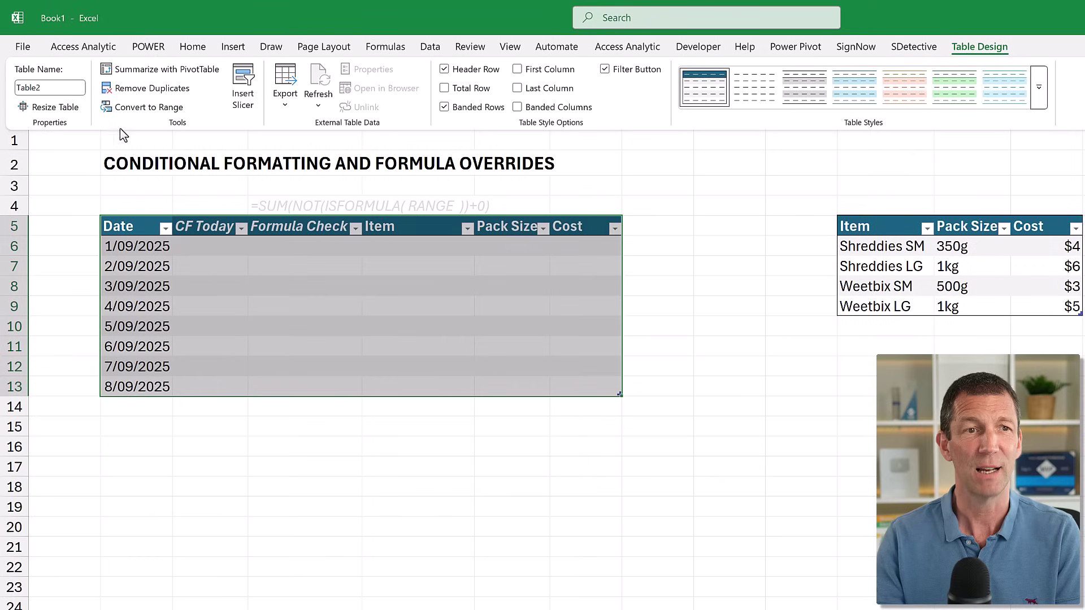
left_click(58, 90)
type("tb")
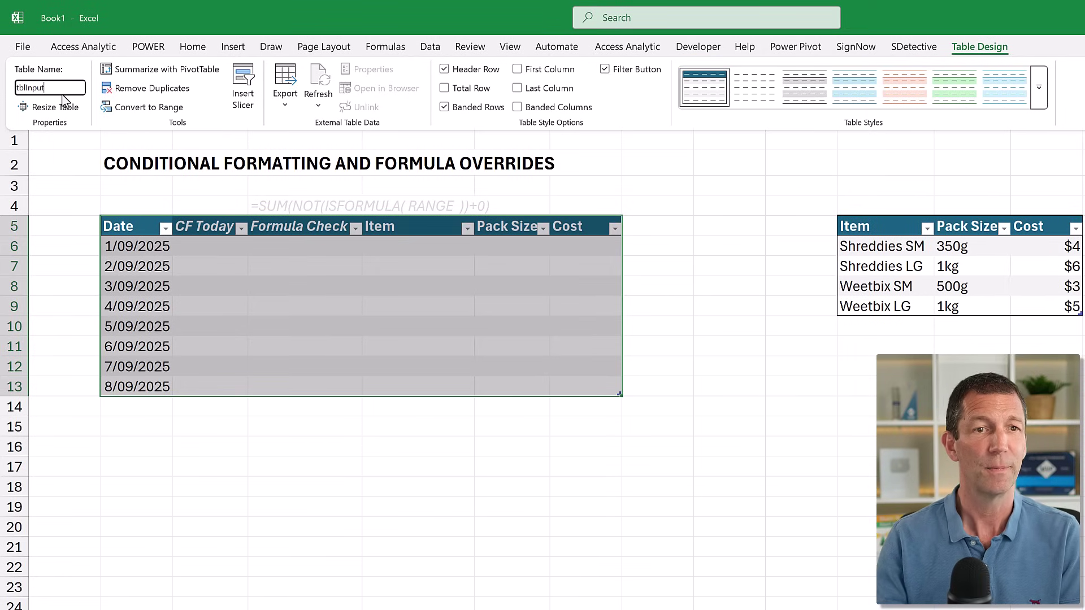
type("lInput")
key("Return")
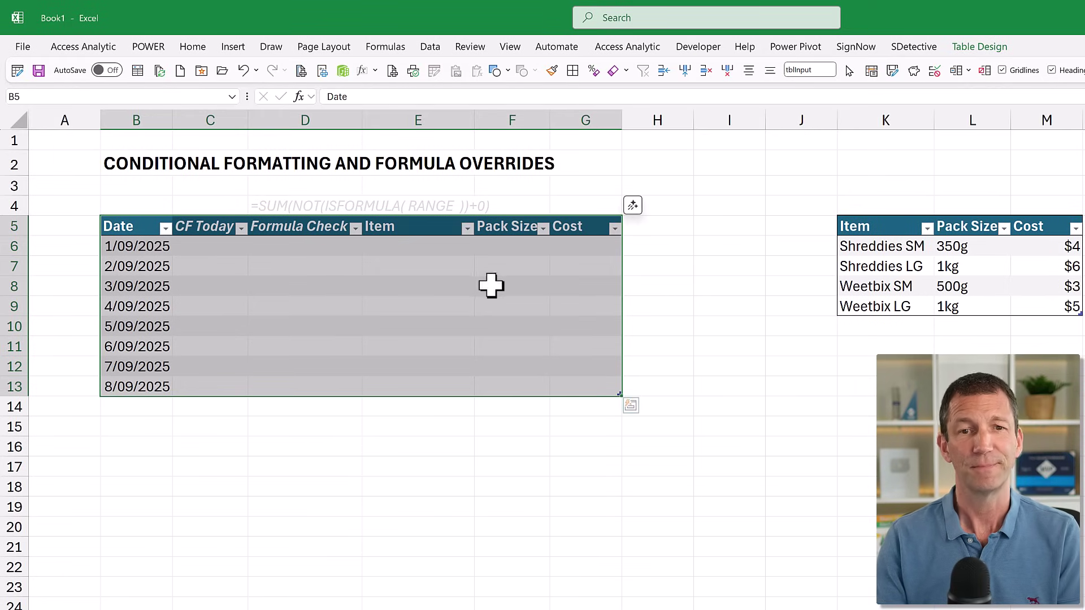
left_click(213, 248)
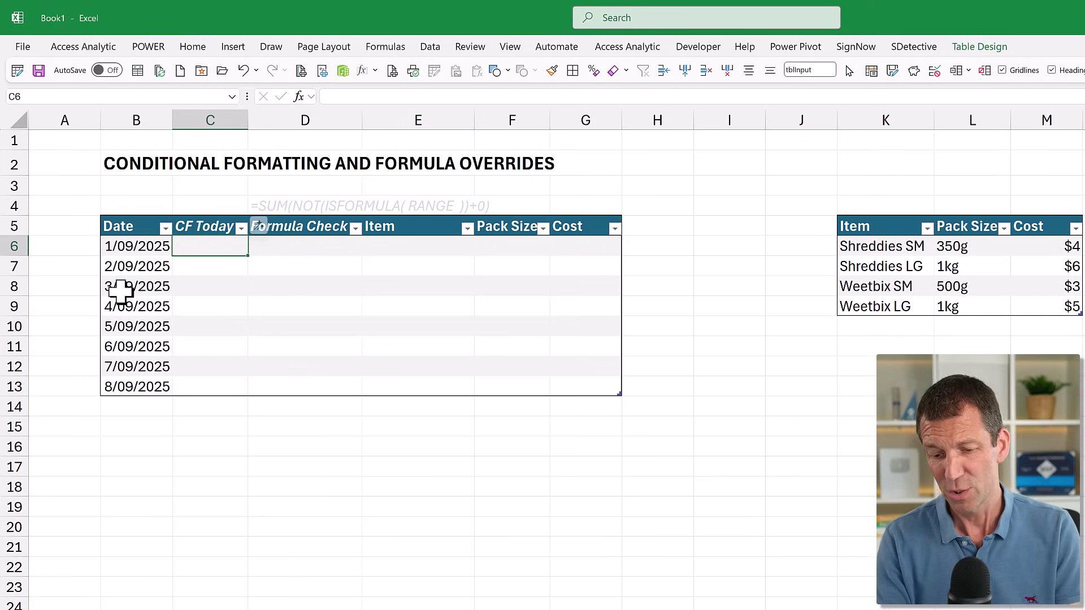
type("=")
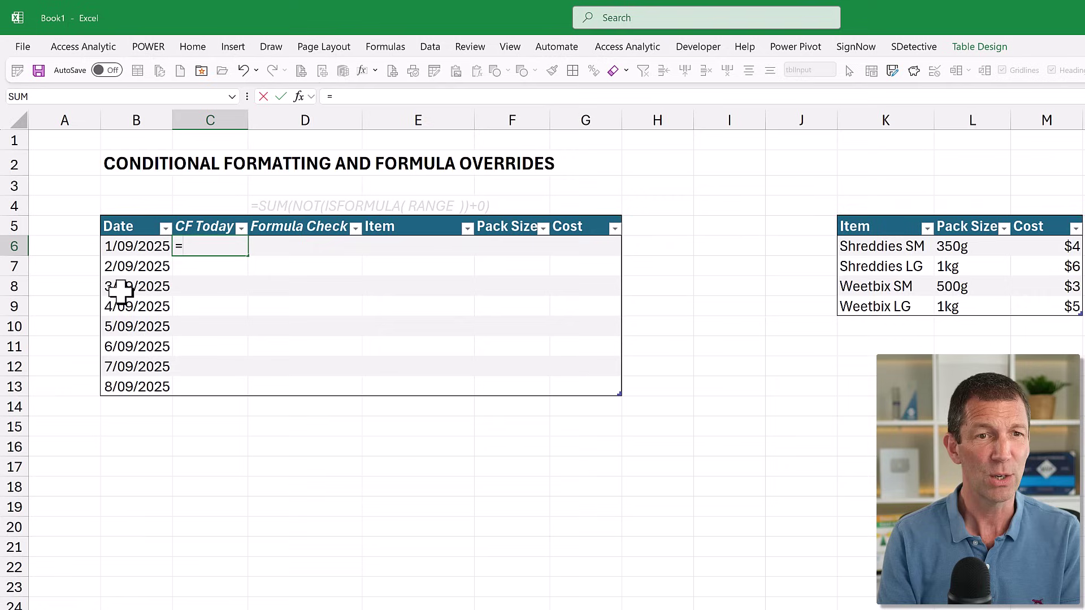
key("Left")
type("=today")
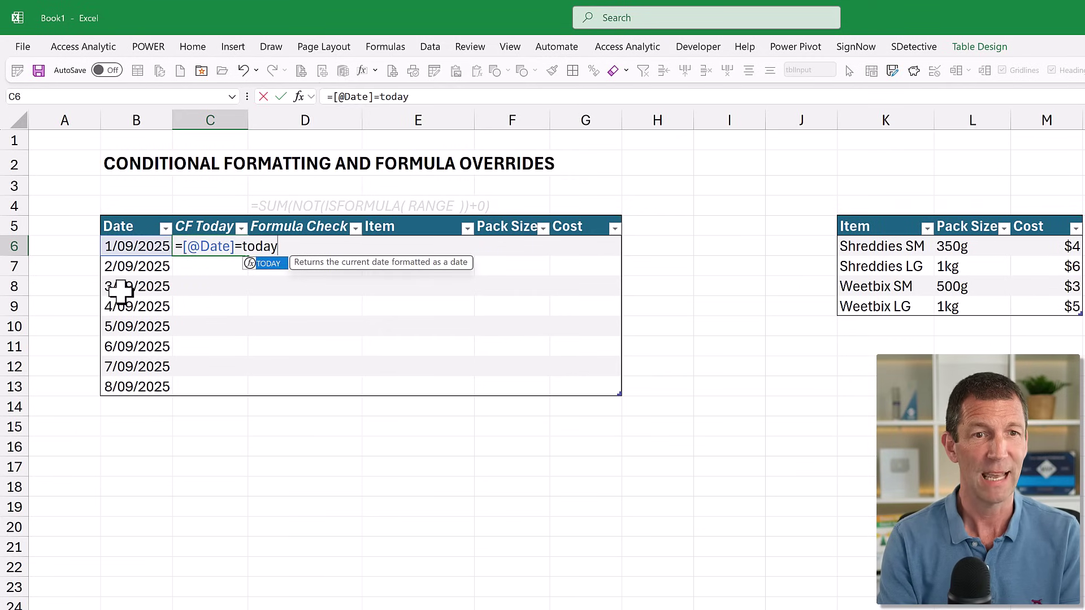
key("Tab")
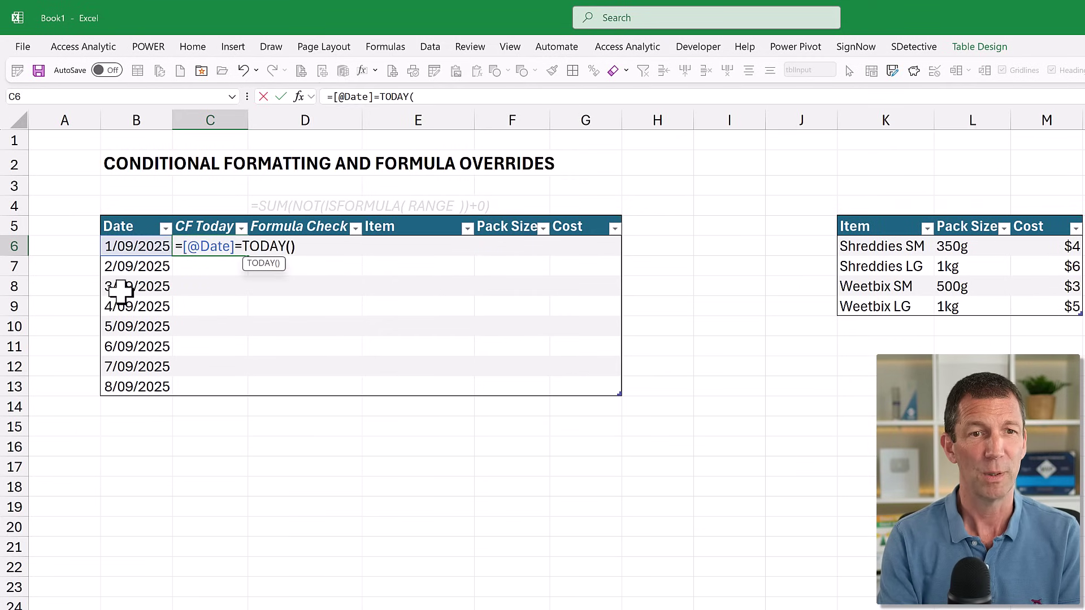
type(")")
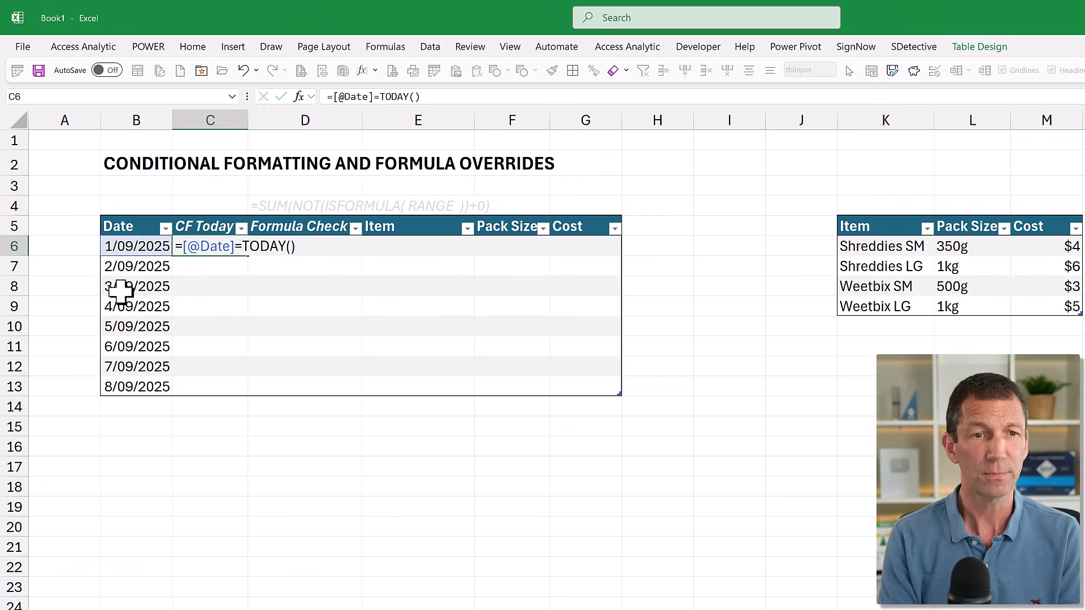
key("Return")
key("Down")
key("Down")
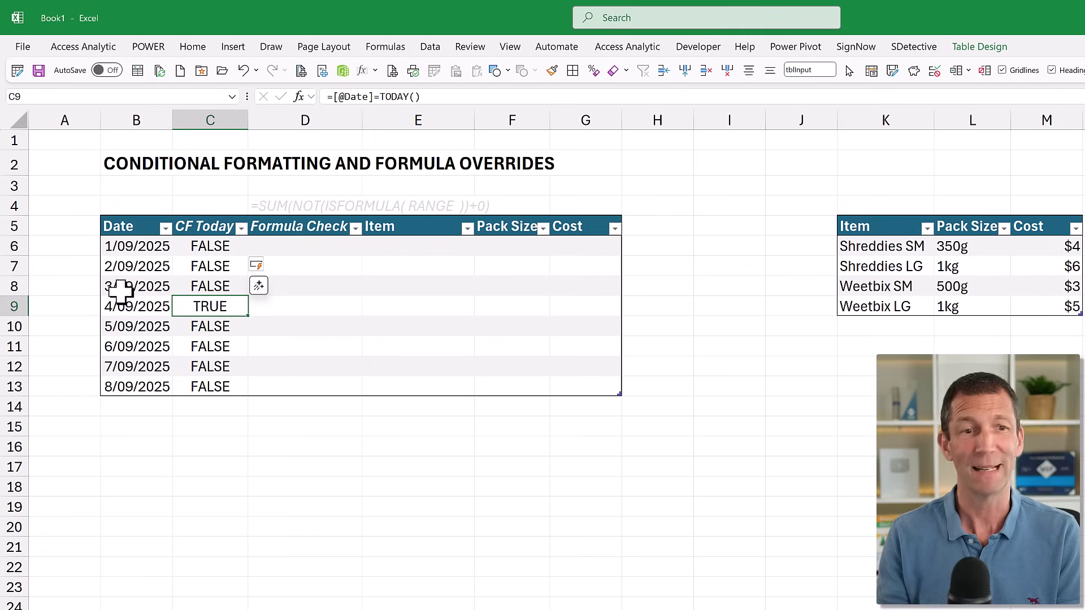
- Select the tblInput data rows 6–13, Date to Cost, keeping B9 as the active cell
left_click(138, 305)
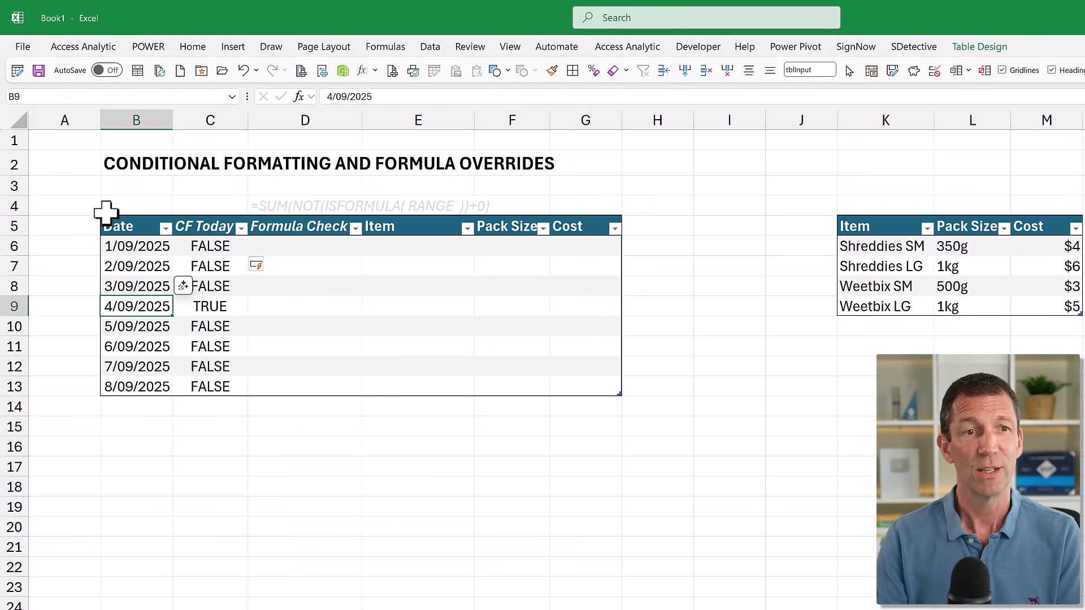
left_click(94, 220)
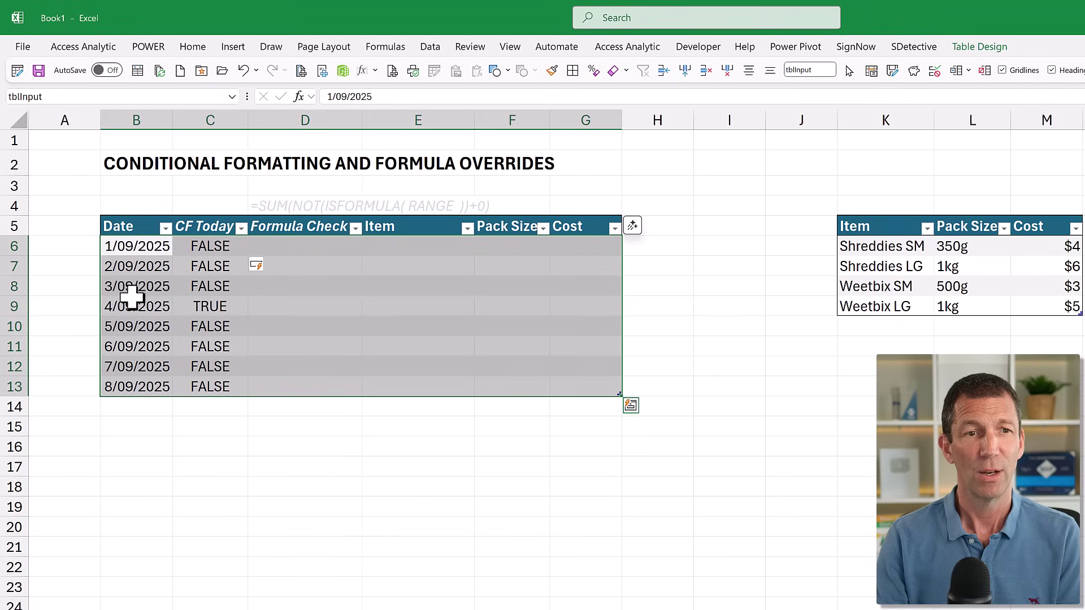
left_click(133, 302)
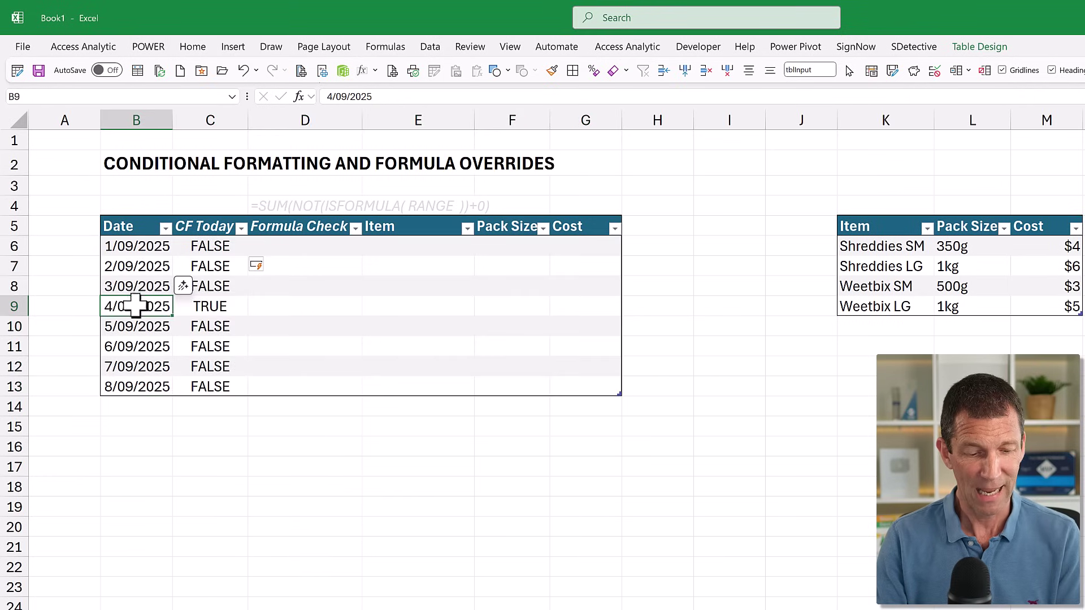
key("ctrl+a")
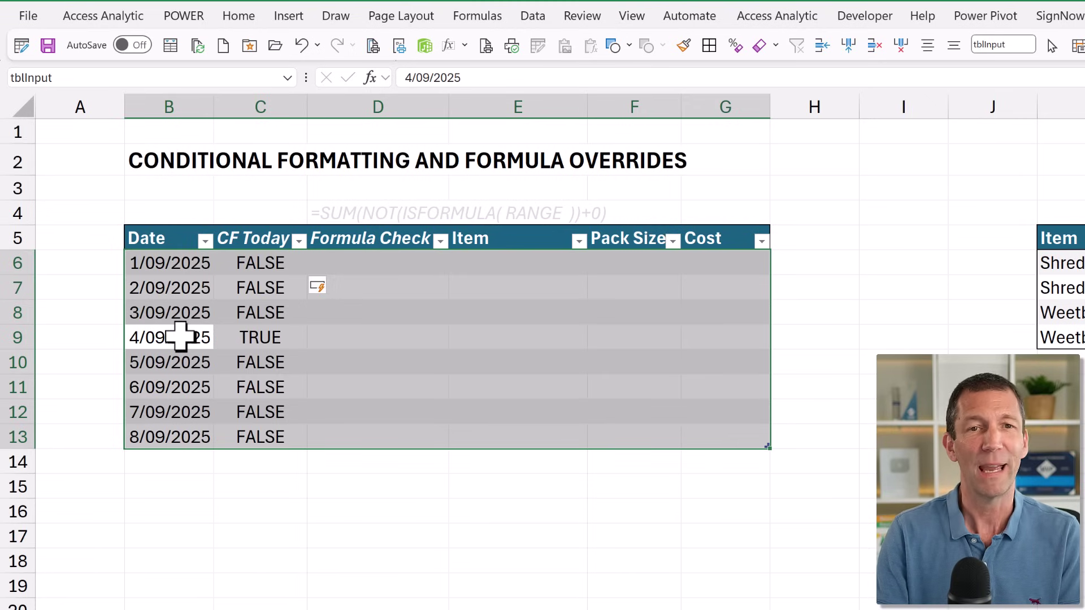
- Start a new conditional formatting rule of the 'Use a formula' type
left_click(239, 16)
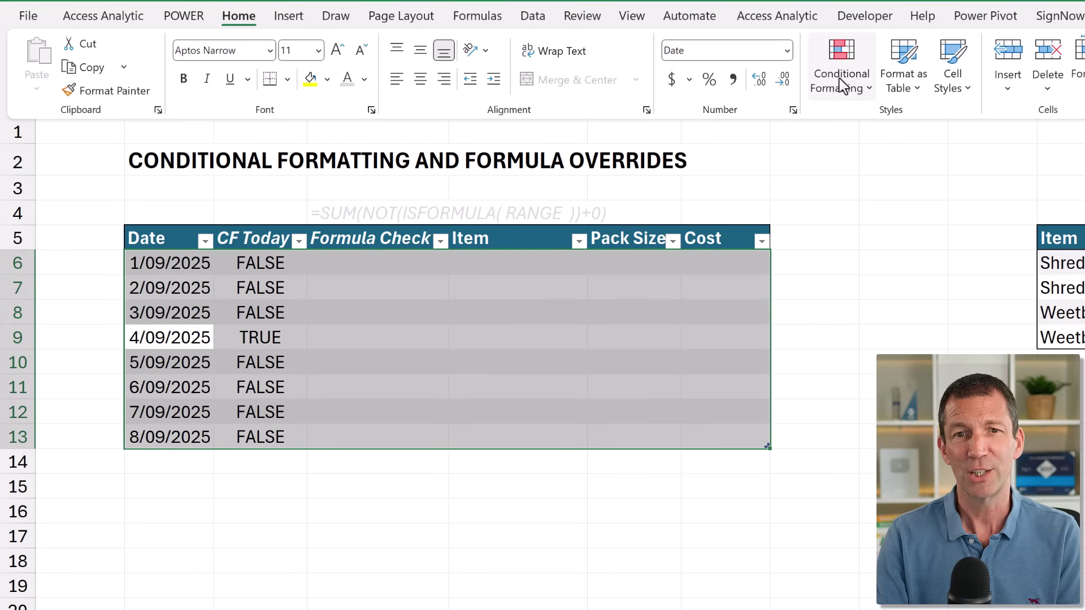
left_click(842, 77)
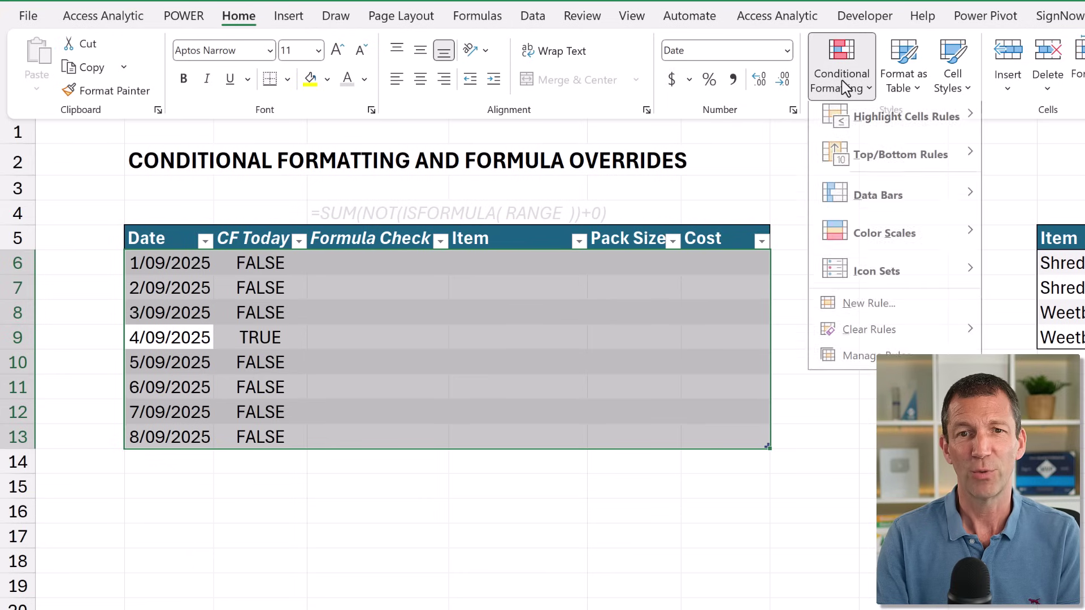
left_click(850, 314)
left_click(652, 207)
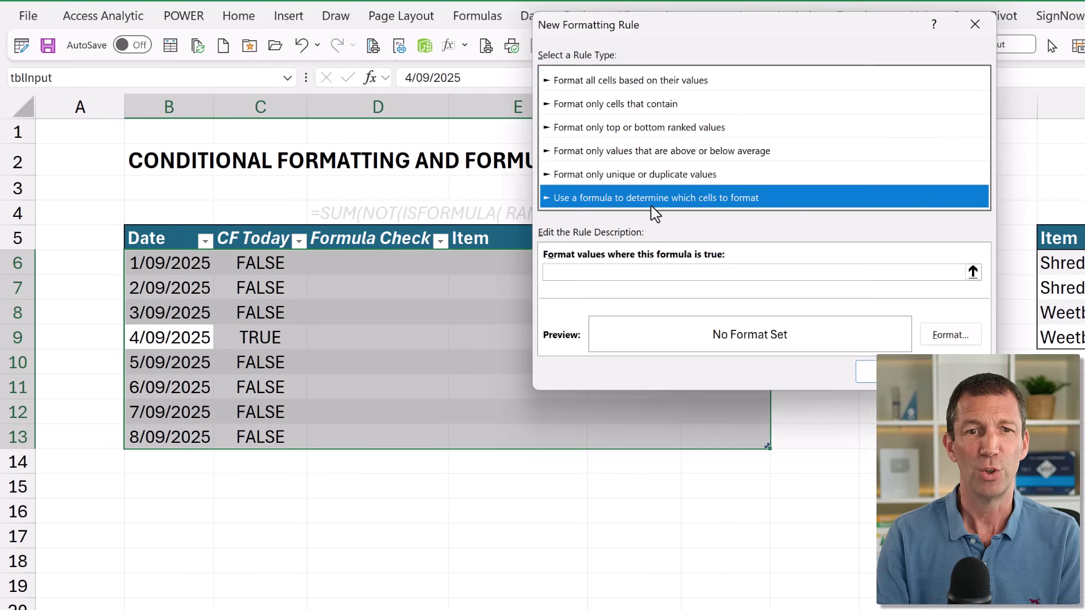
- Enter the rule formula =$C9, with the row reference left relative
left_click(618, 274)
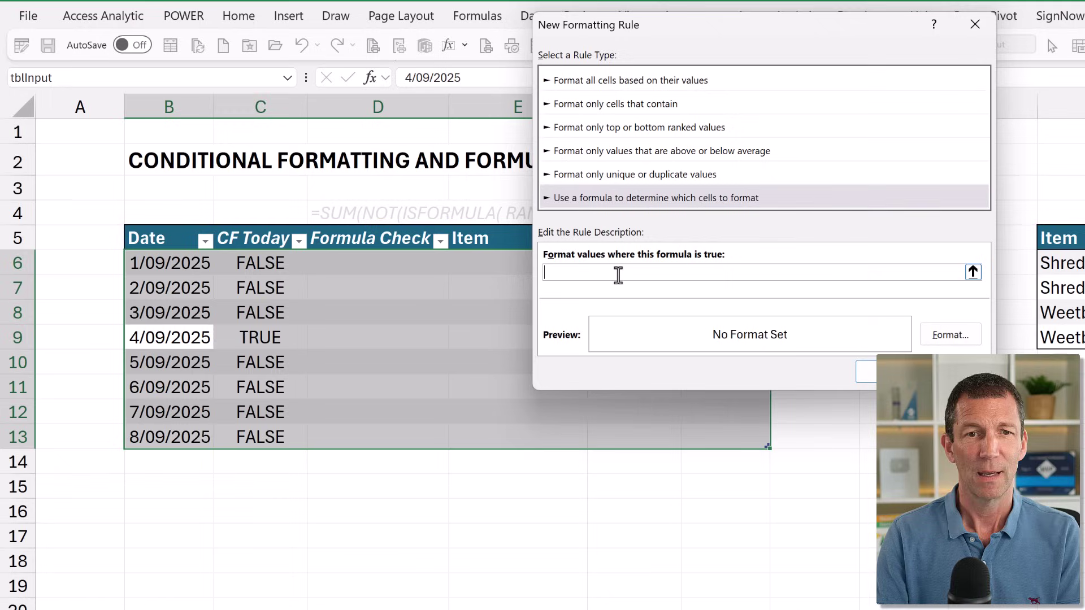
type("=")
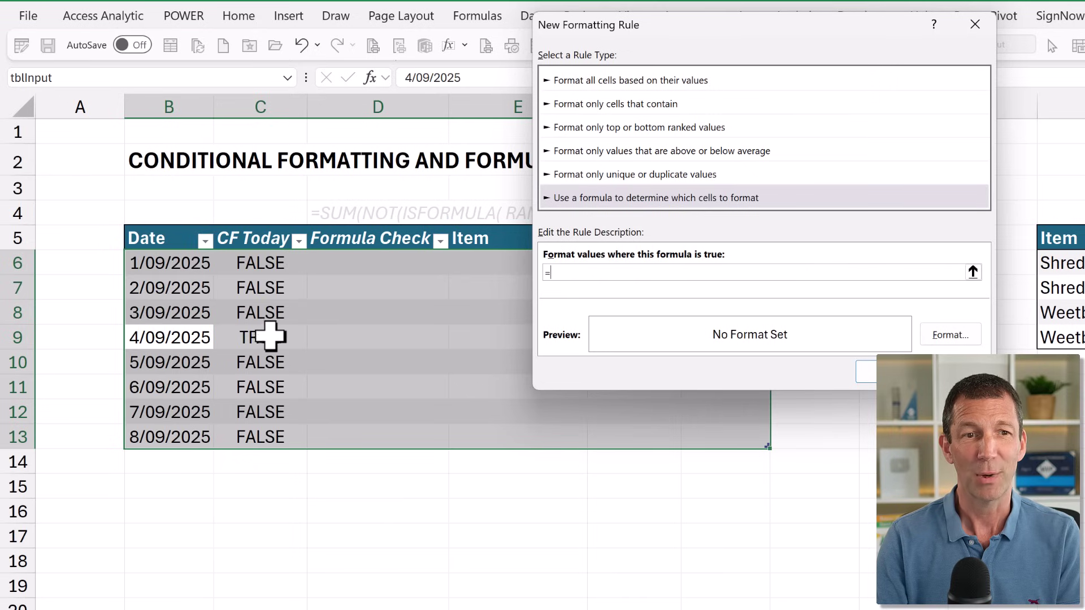
left_click(272, 336)
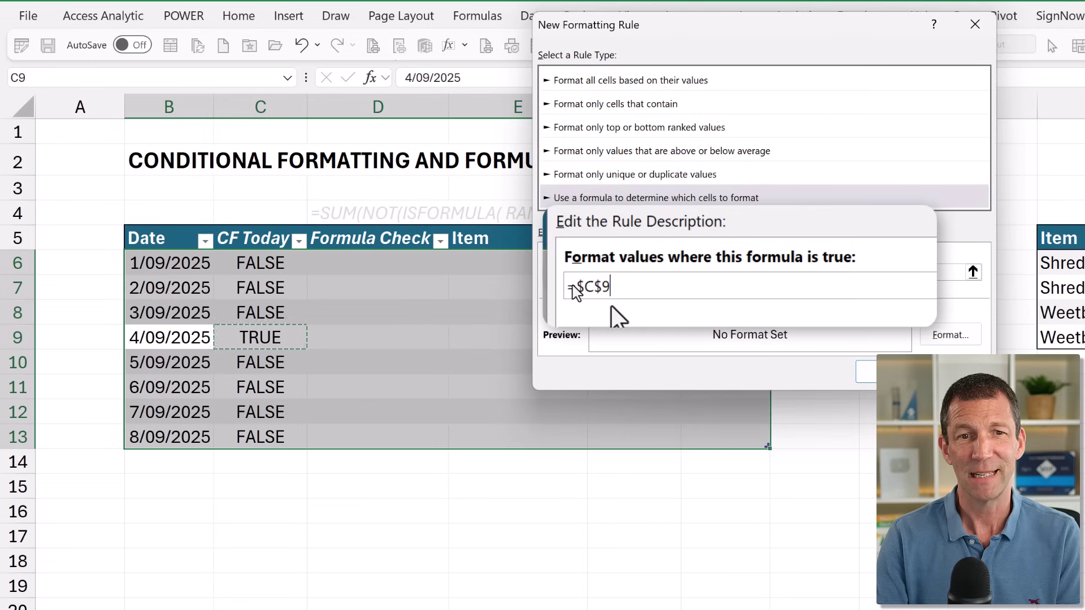
left_click(568, 285)
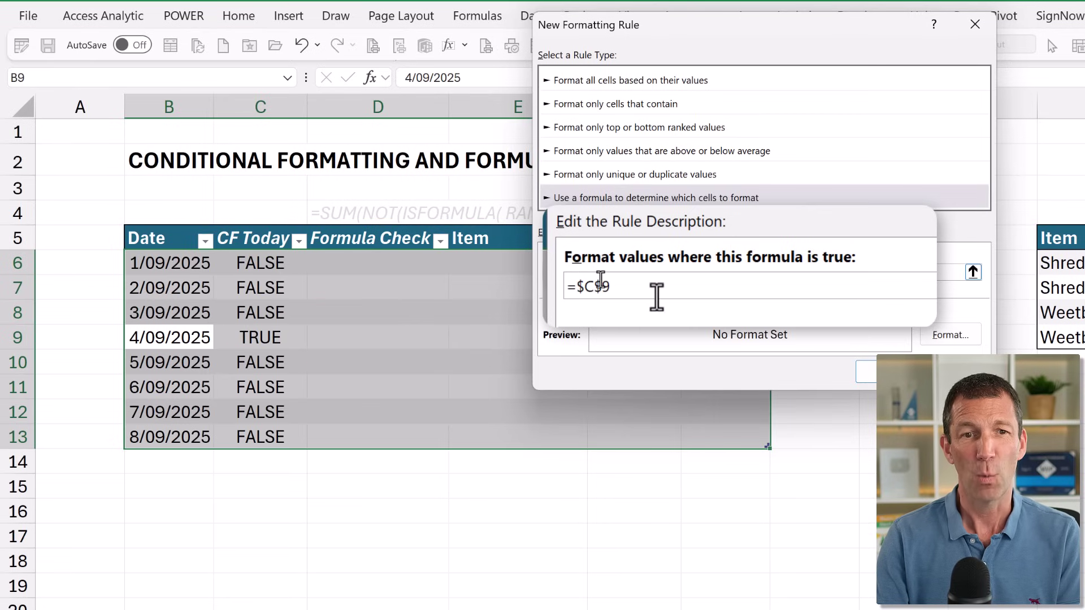
left_click(600, 286)
key("BackSpace")
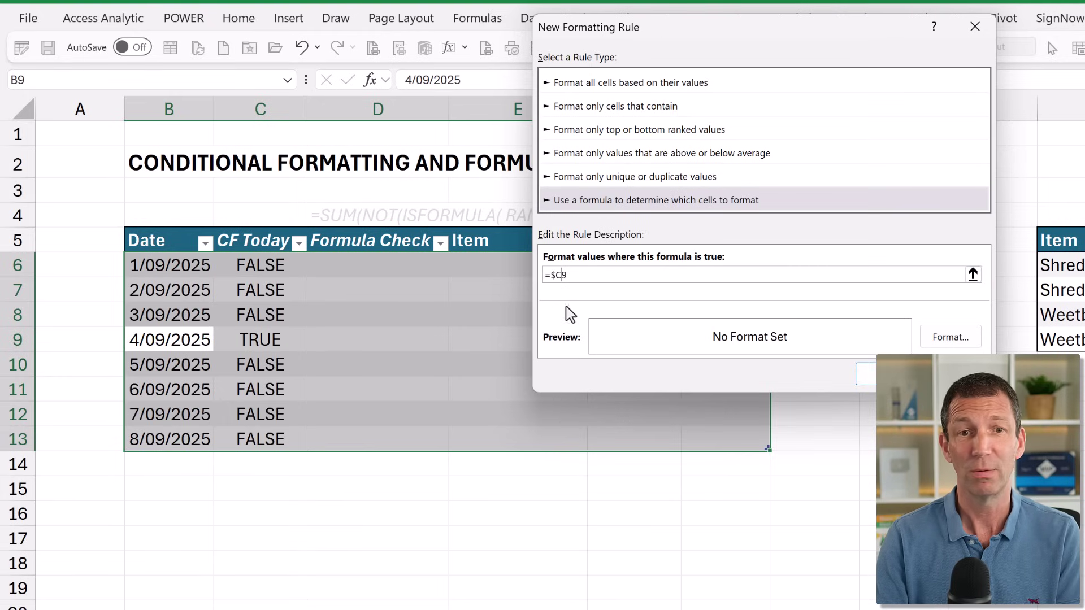
- Format the rule with teal fill and white font, then apply it to the table
left_click(957, 338)
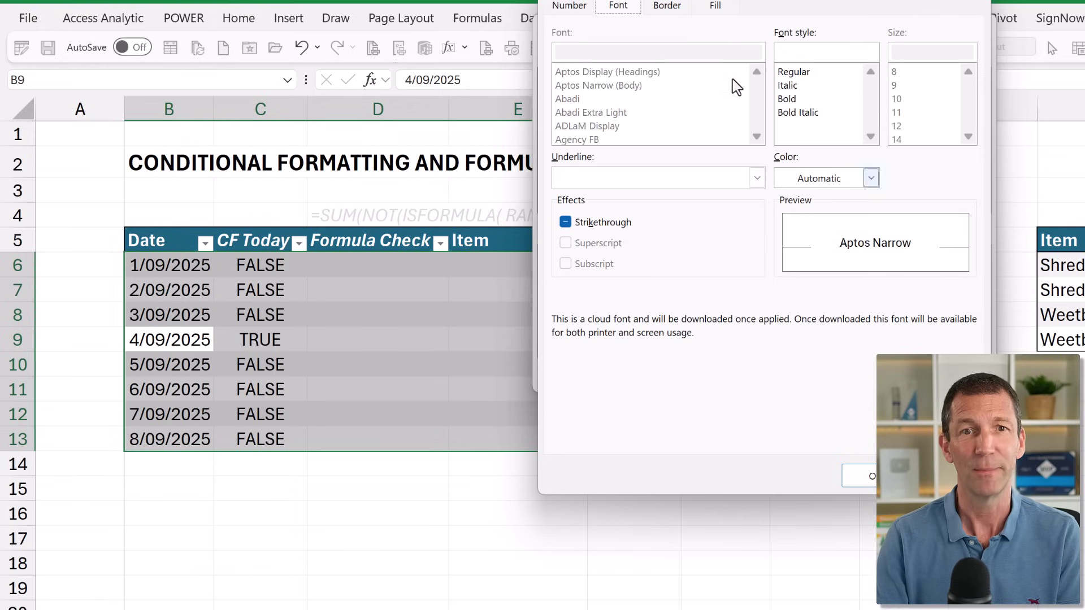
left_click(715, 6)
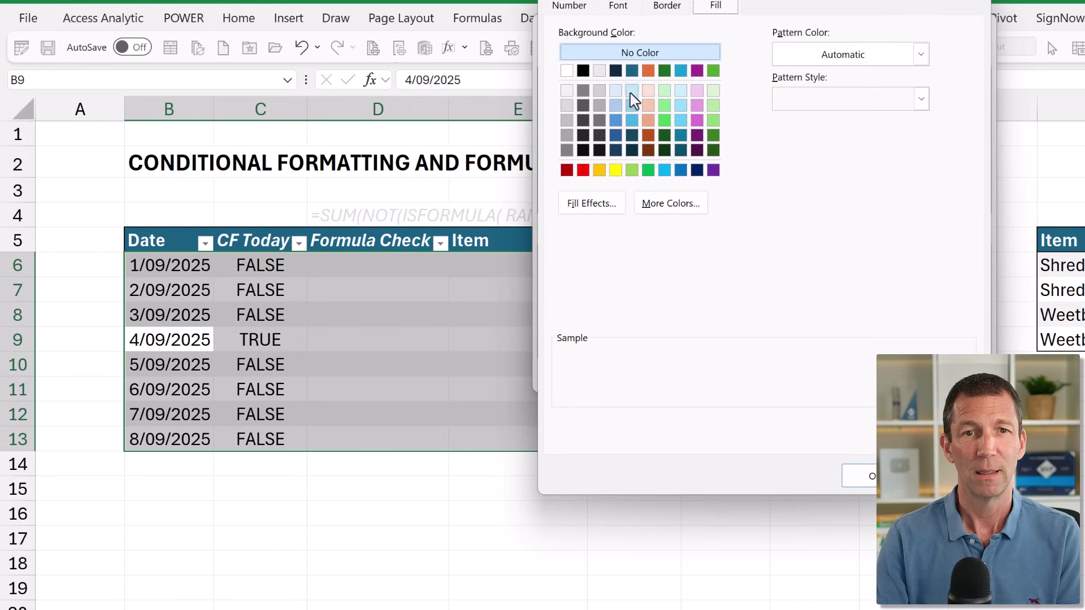
left_click(632, 70)
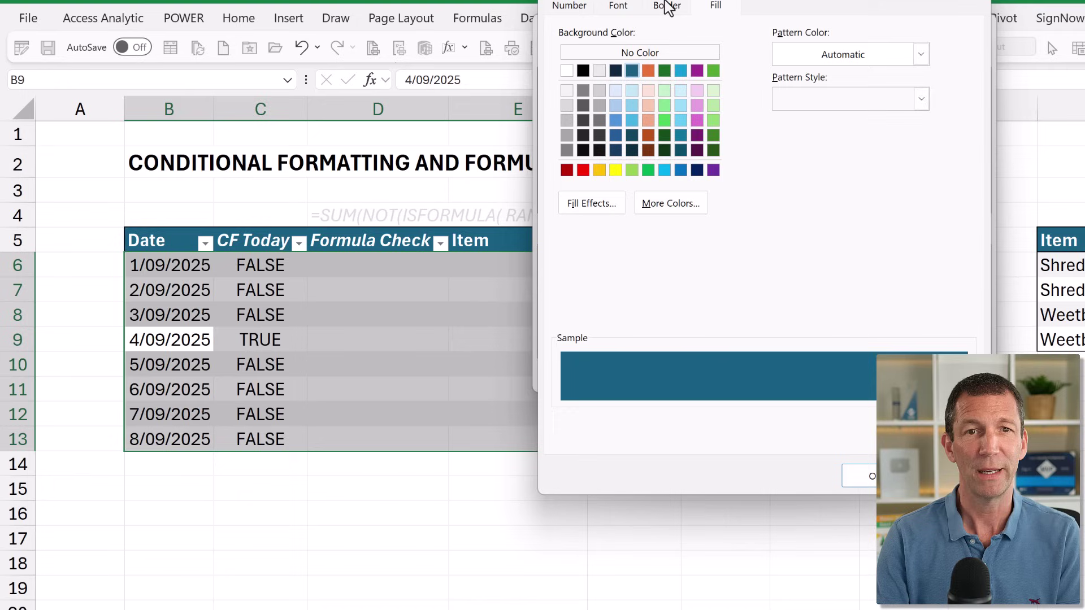
left_click(620, 6)
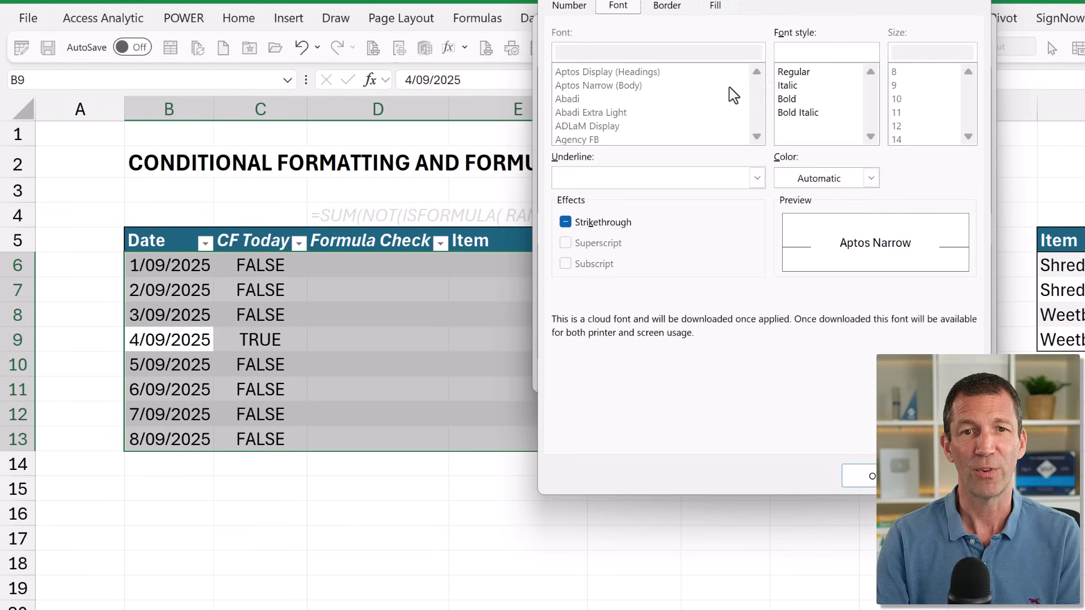
left_click(816, 179)
left_click(790, 255)
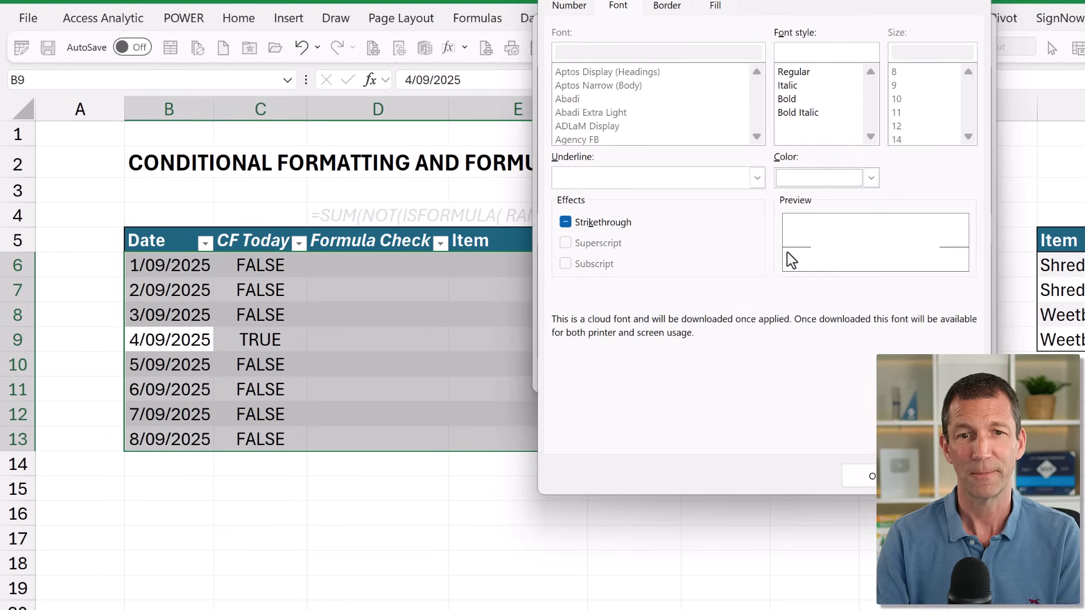
left_click(860, 476)
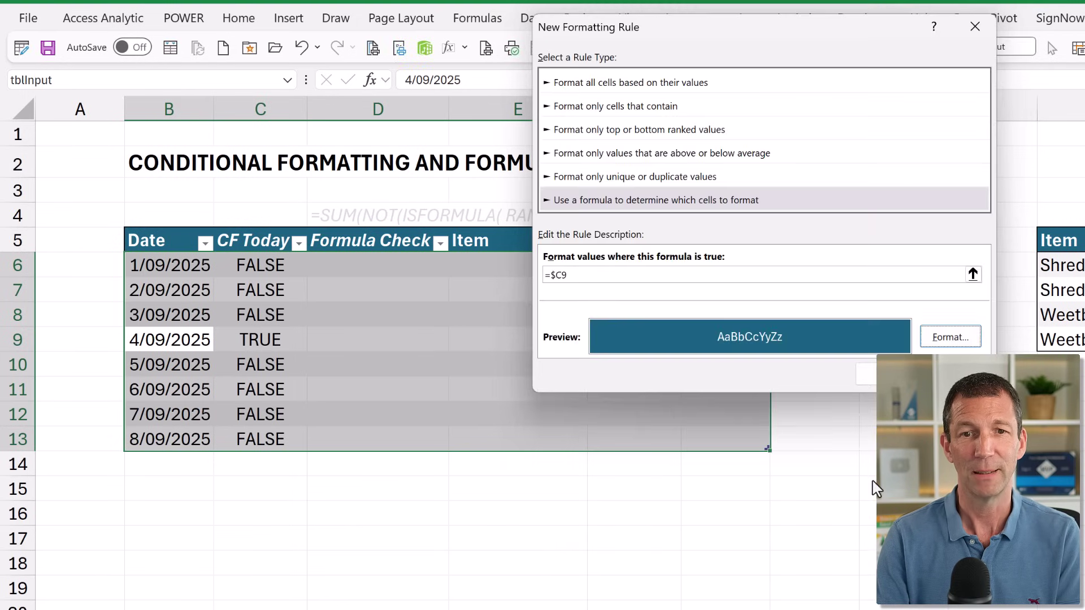
left_click(897, 386)
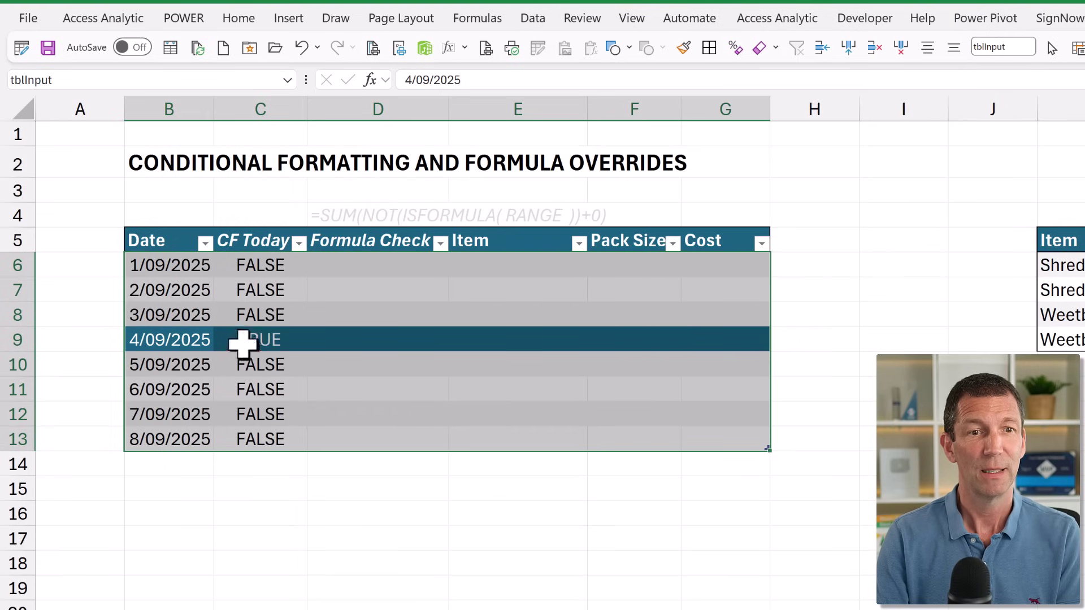
- Test the highlight by entering TRUE in C11, then undo the entry
left_click(275, 389)
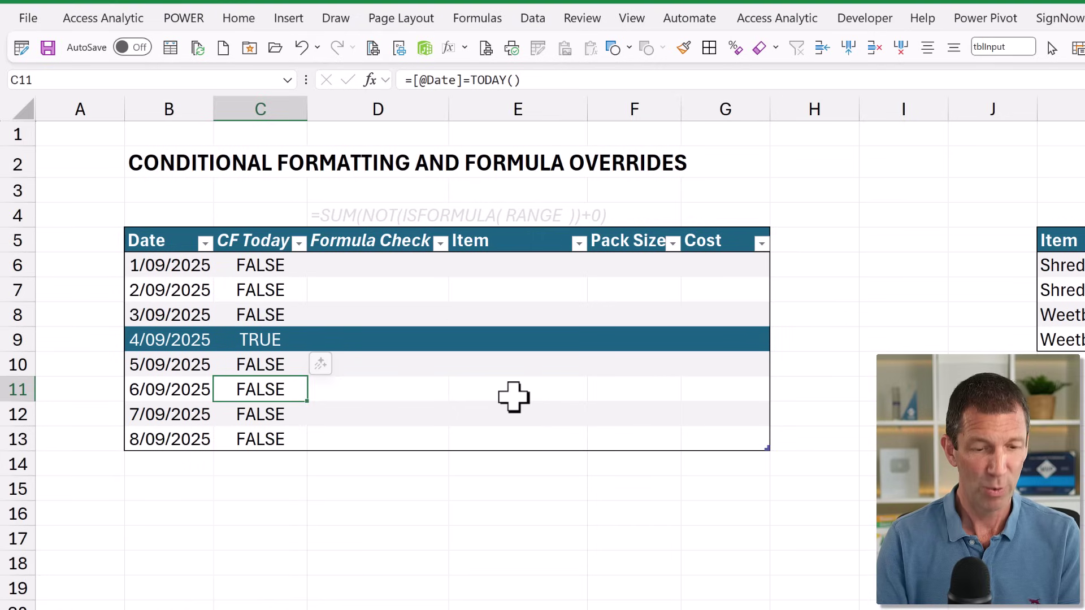
type("TRUE")
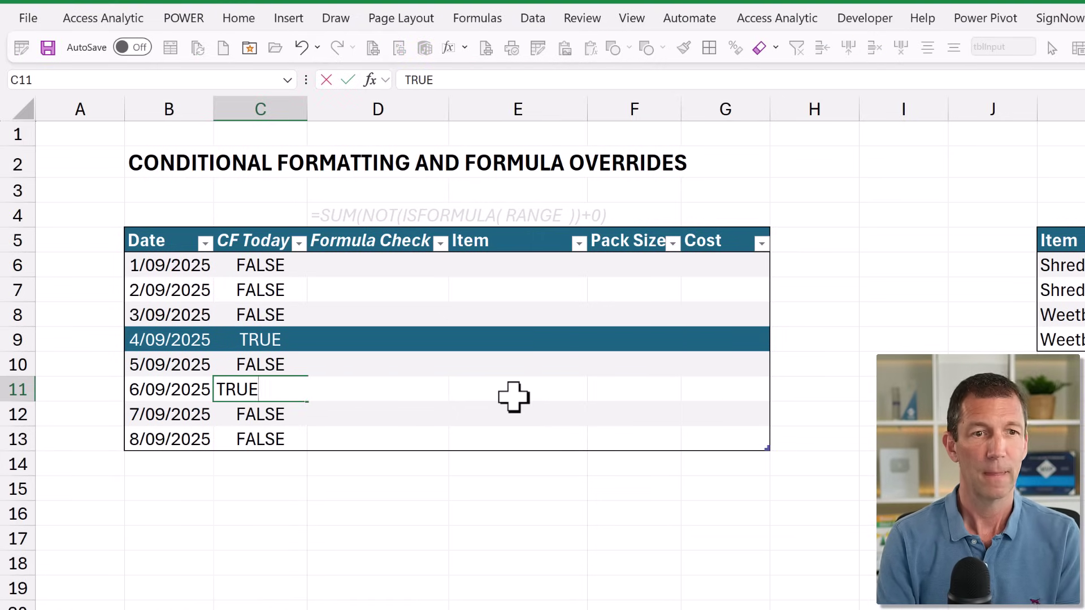
key("Return")
key("ctrl+z")
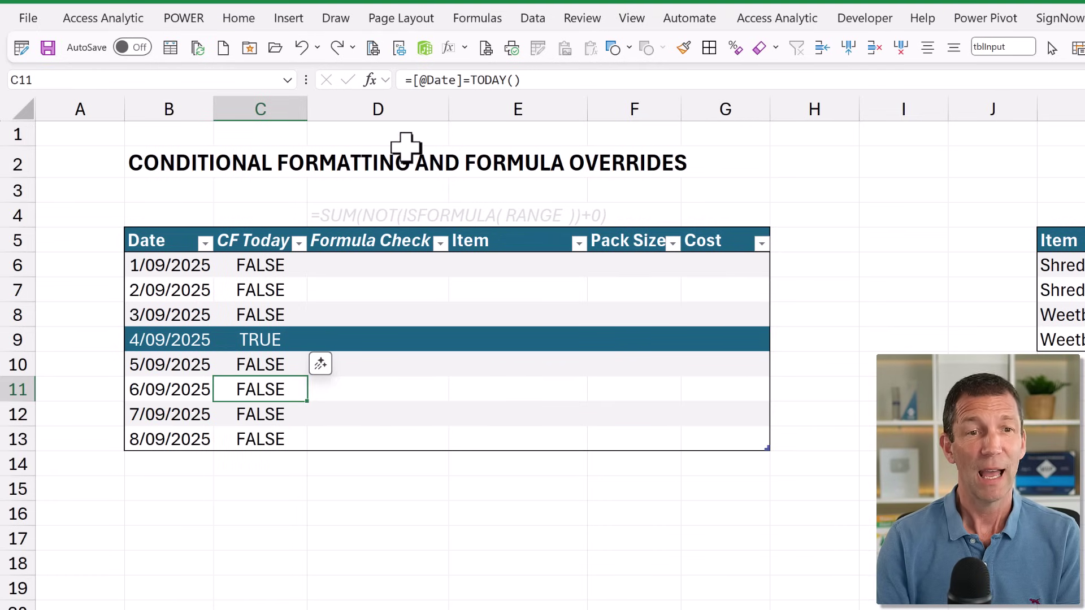
- Group columns C and D, CF Today and Formula Check, into an outline
left_click(272, 107)
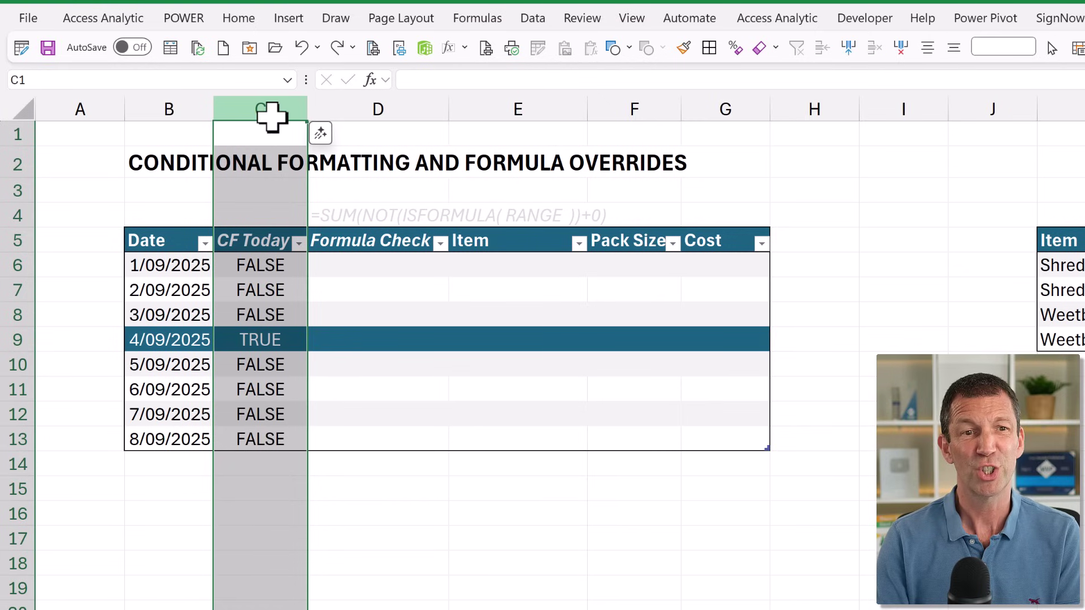
left_click_drag(269, 91, 358, 229)
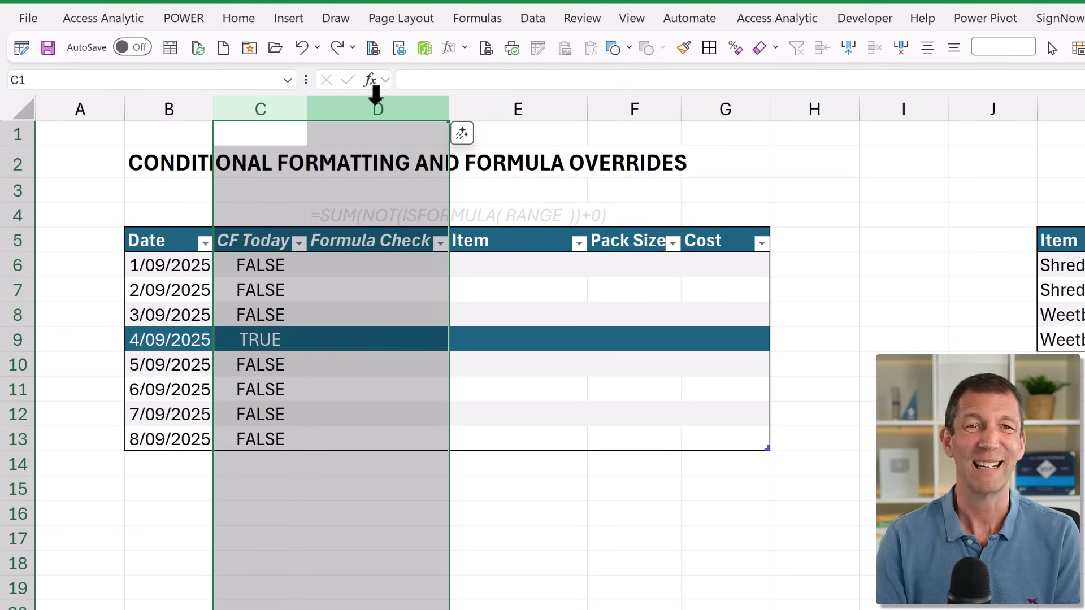
left_click(534, 18)
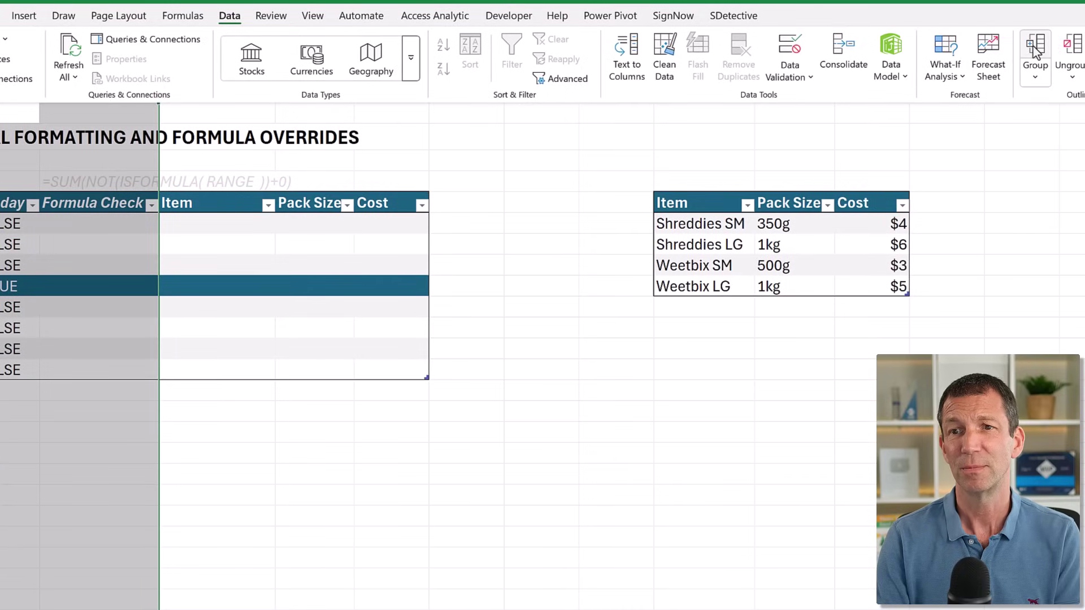
left_click(1035, 48)
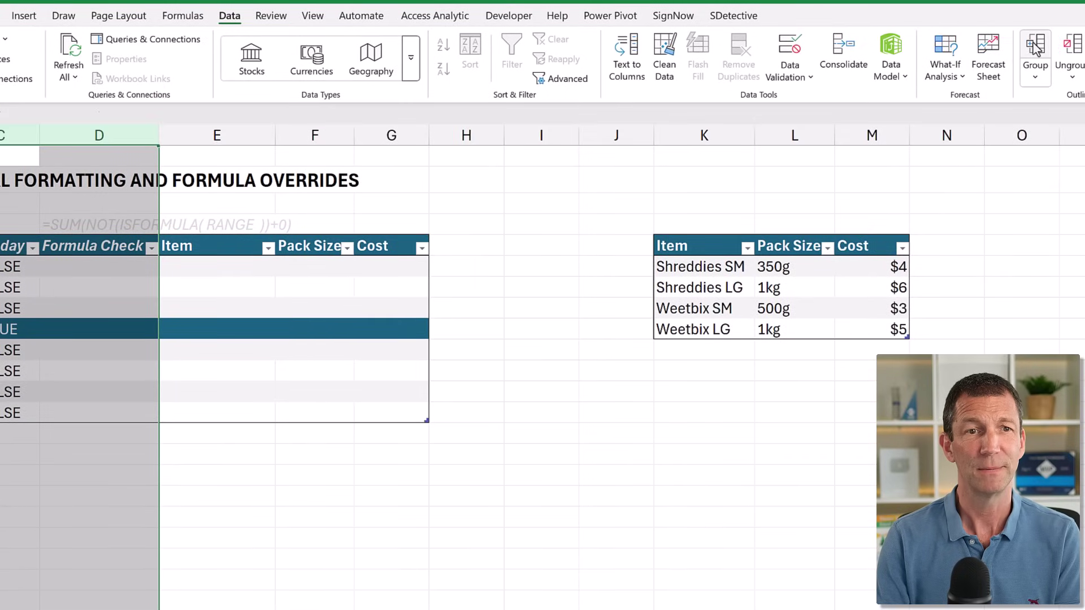
- Collapse and expand the C:D group twice, leaving both columns visible
left_click(394, 186)
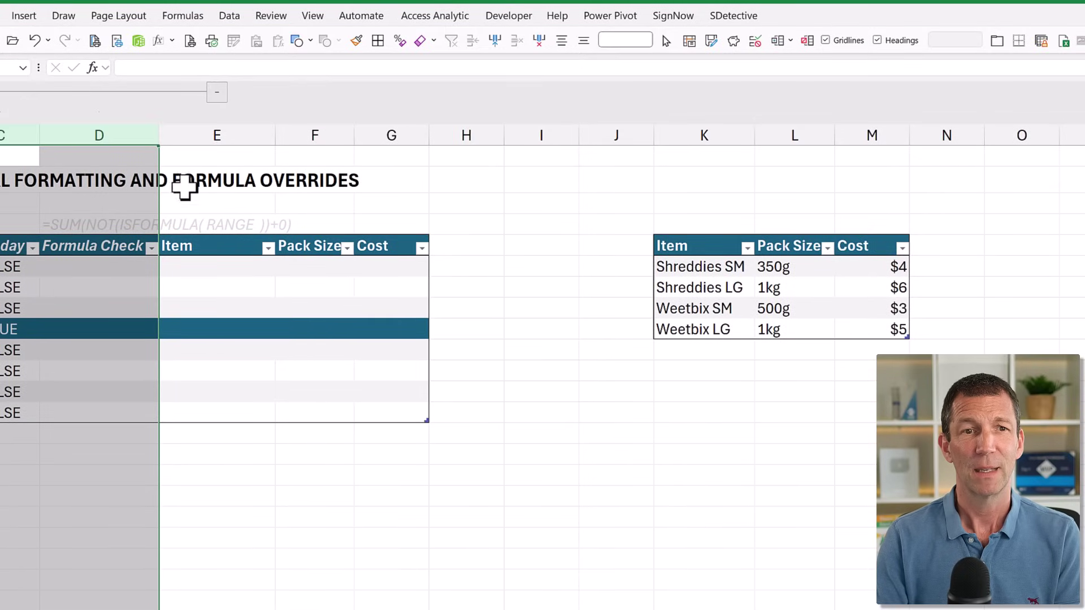
left_click(434, 84)
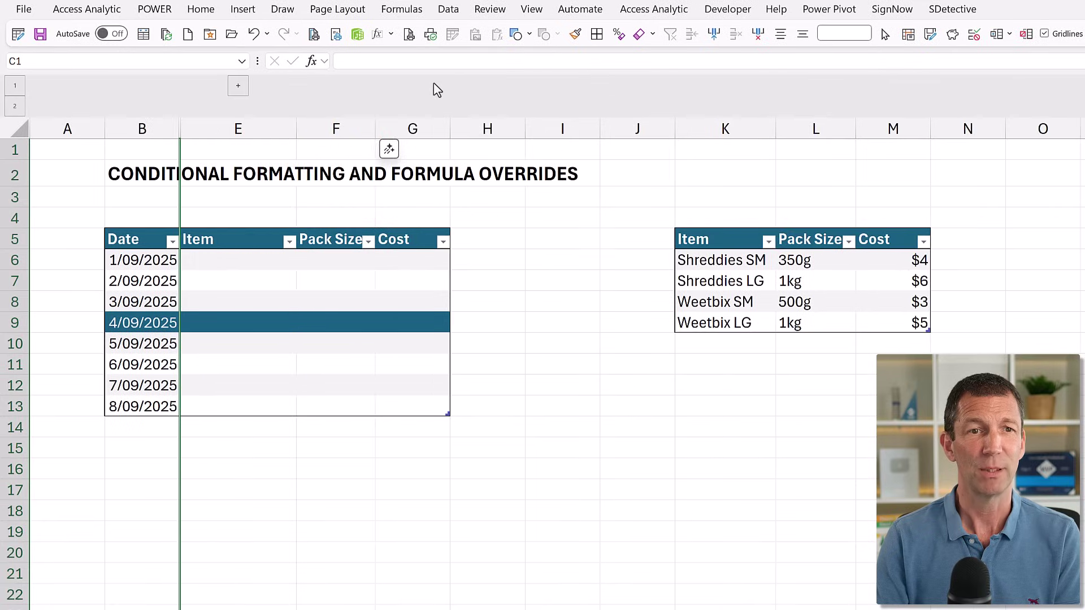
left_click(236, 92)
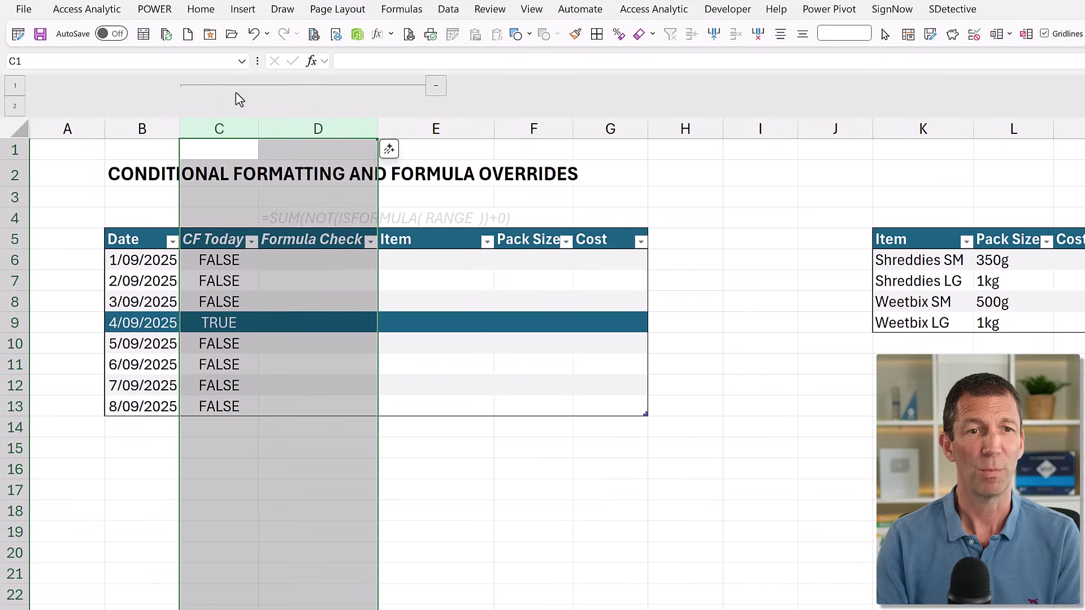
left_click(435, 86)
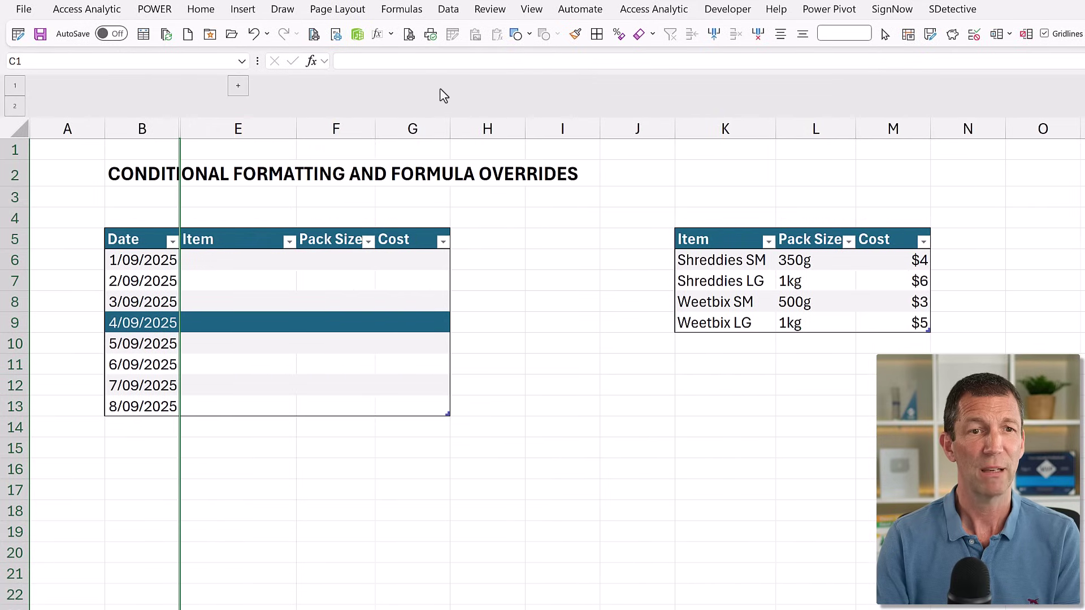
left_click(241, 86)
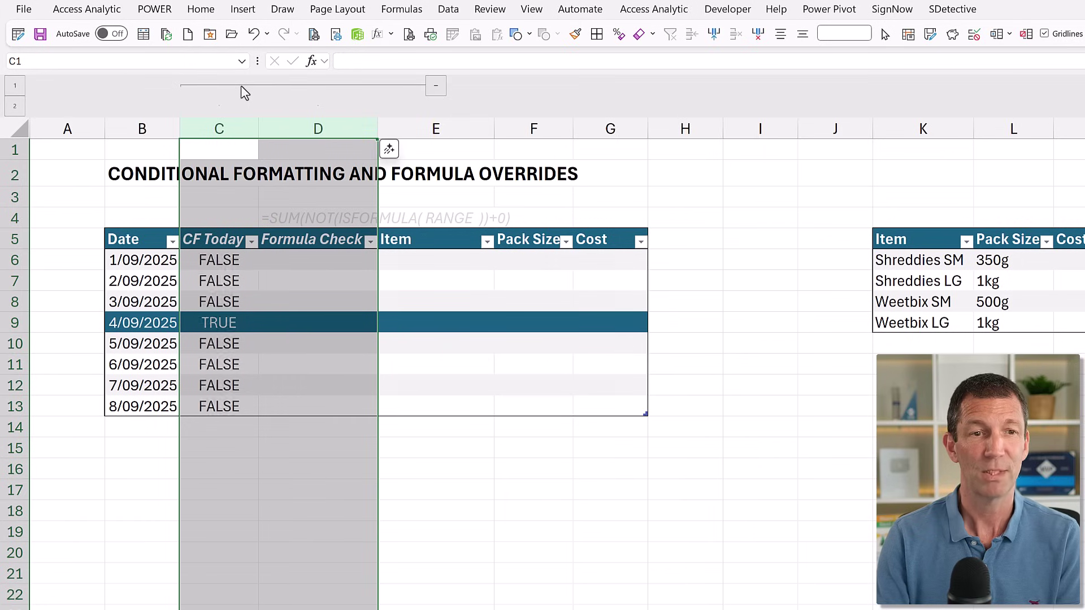
left_click(419, 264)
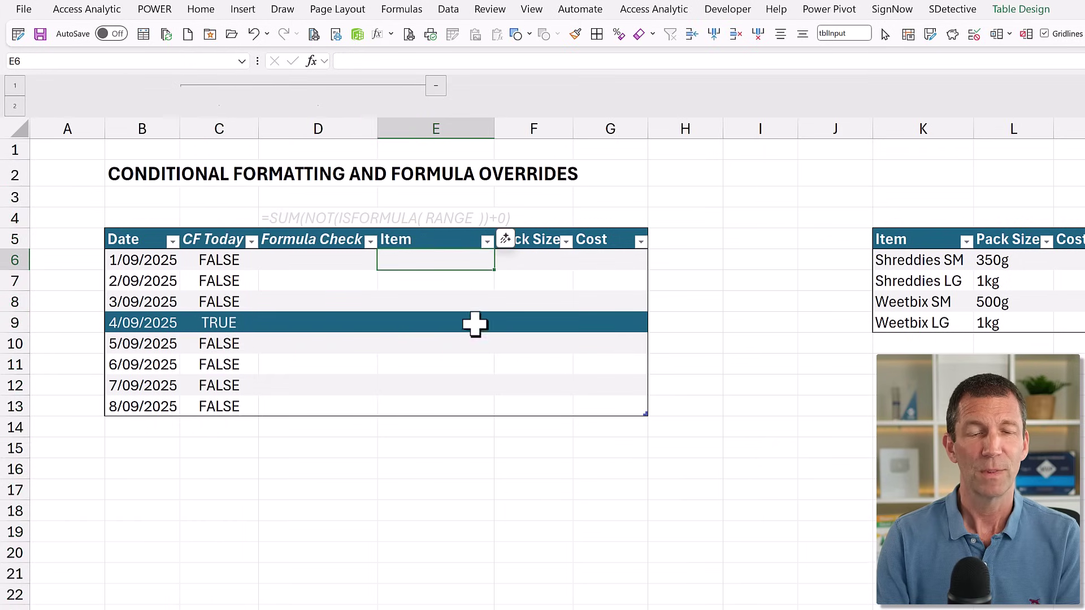
- Add list data validation to the Item cells E6:E13, sourced from K6:K9
left_click(442, 224)
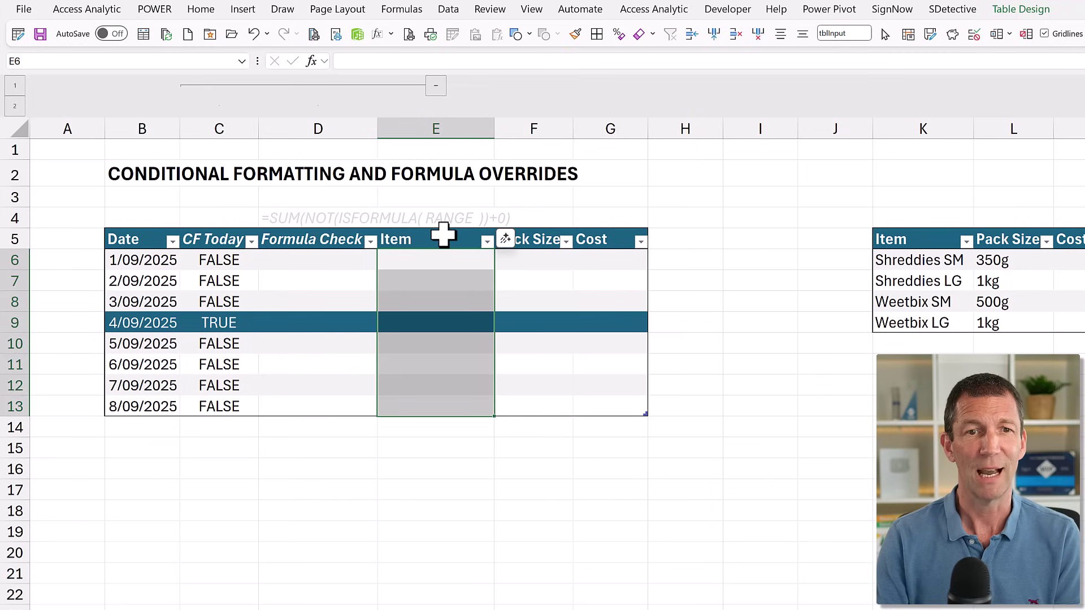
left_click(433, 285)
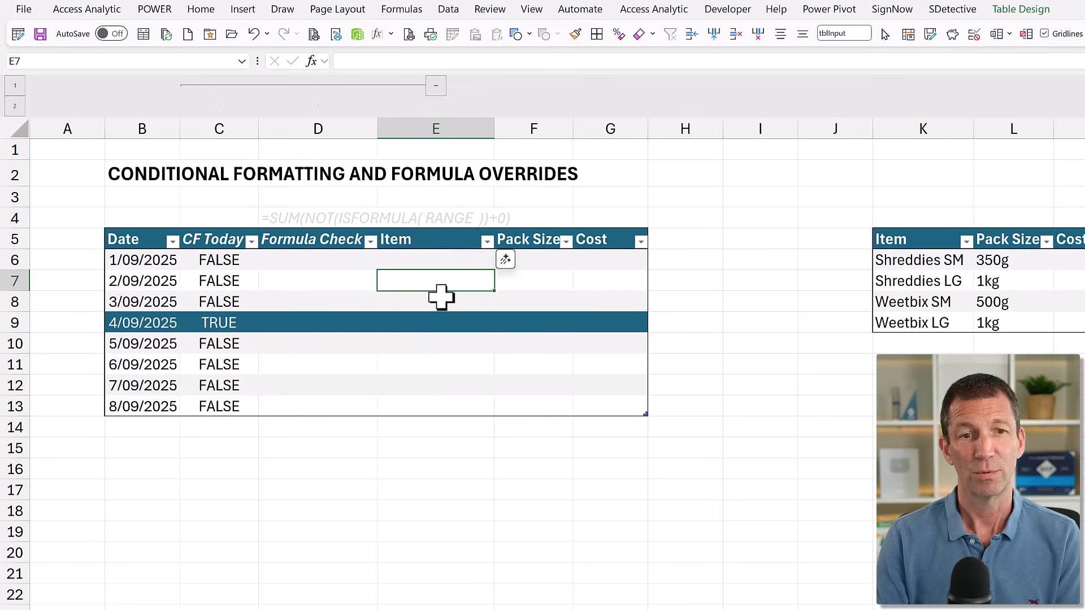
key("ctrl+space")
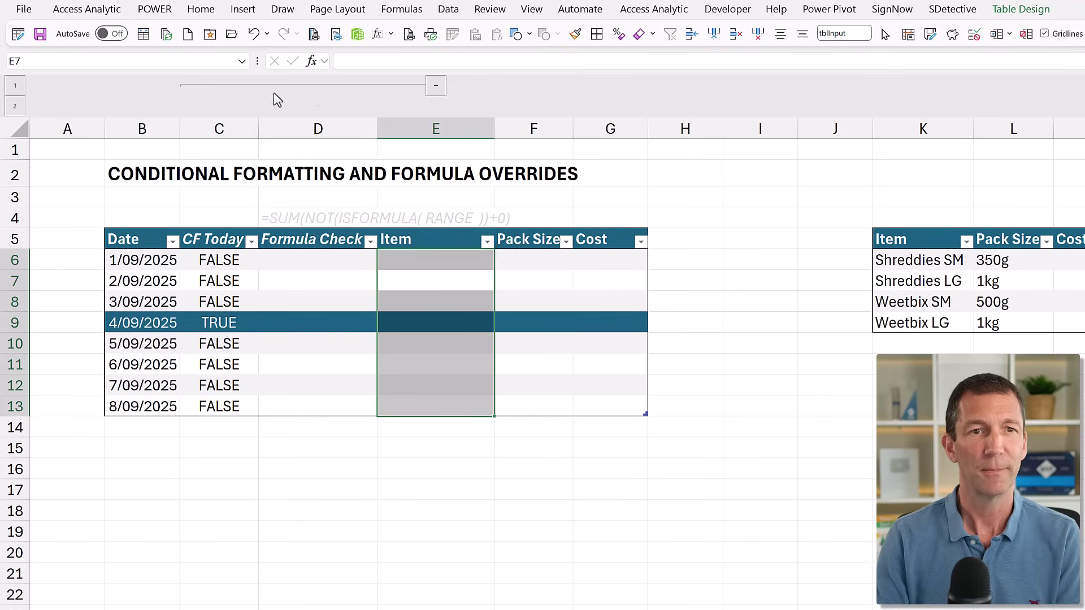
left_click(449, 15)
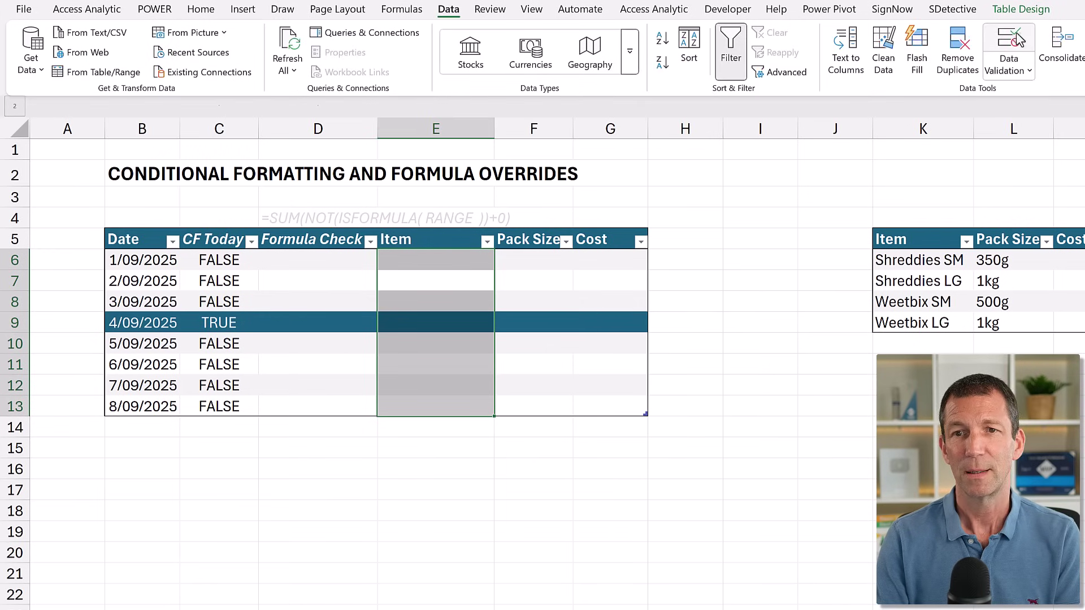
left_click(1006, 45)
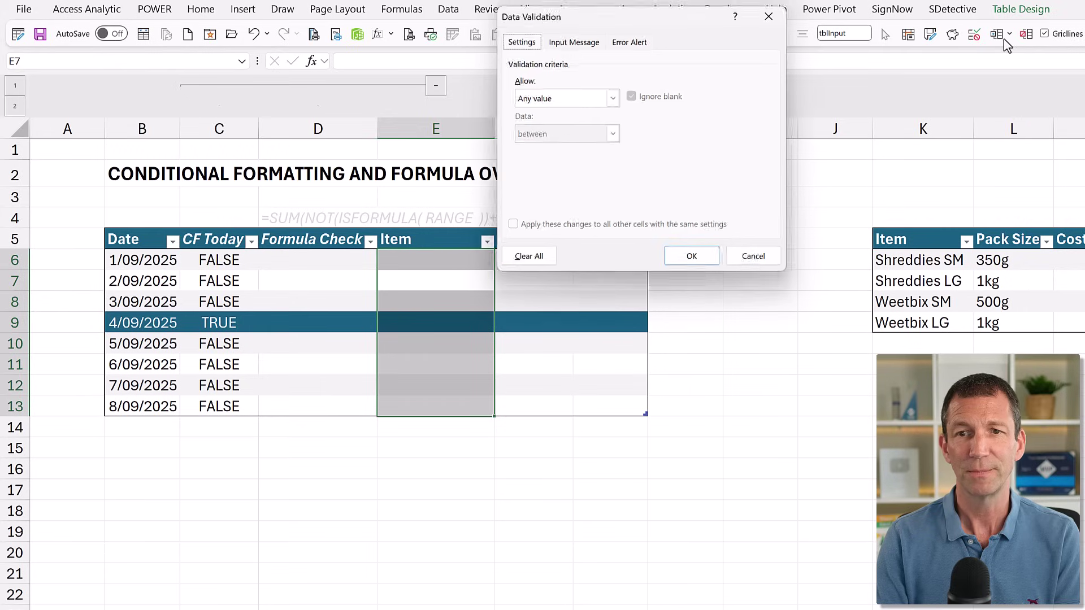
left_click(592, 102)
left_click(561, 144)
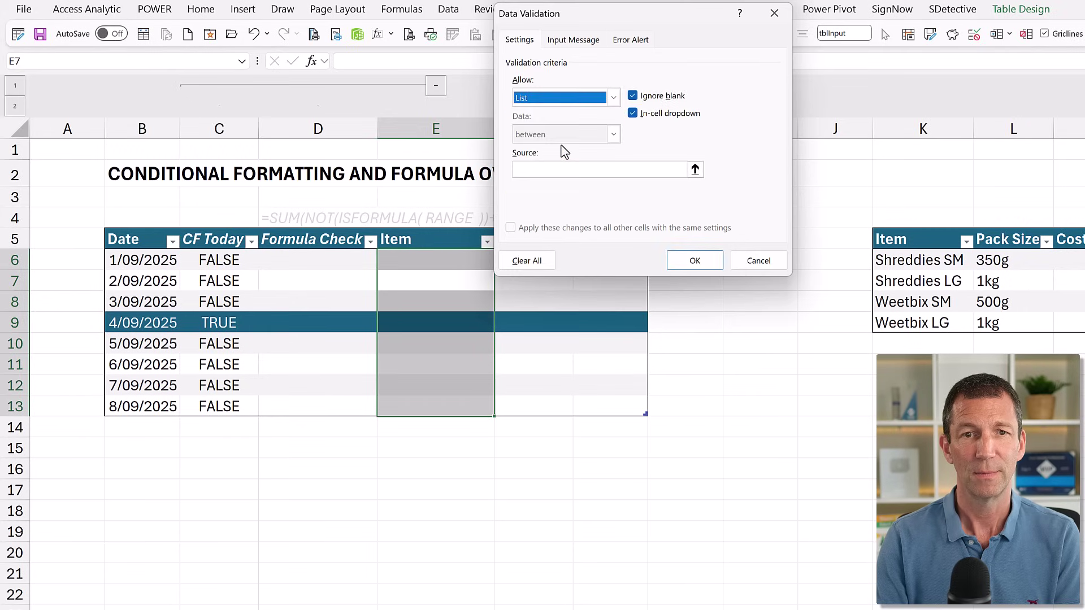
left_click(695, 169)
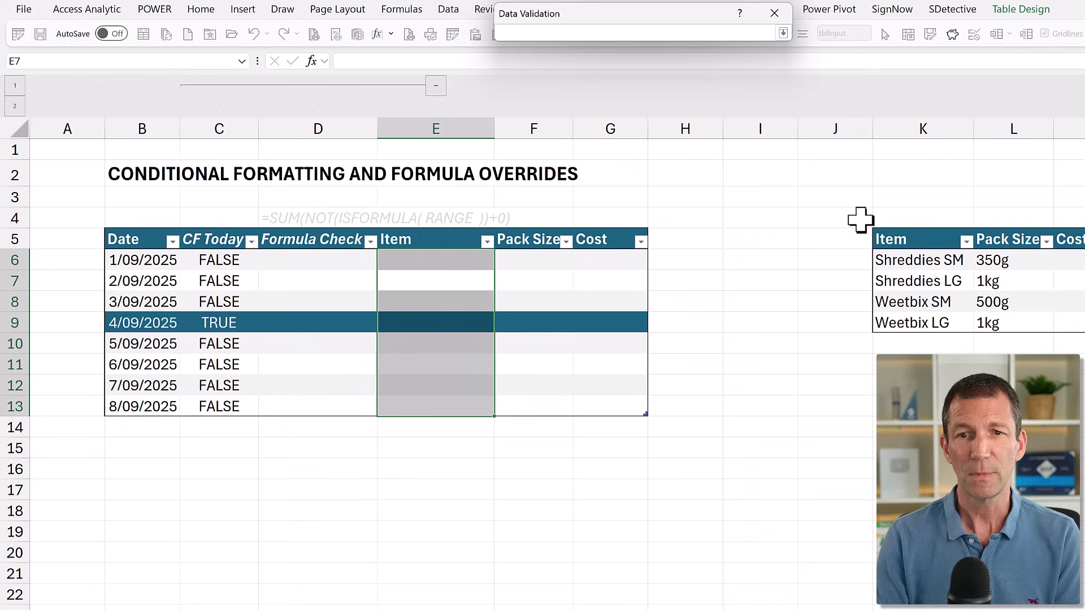
left_click(900, 224)
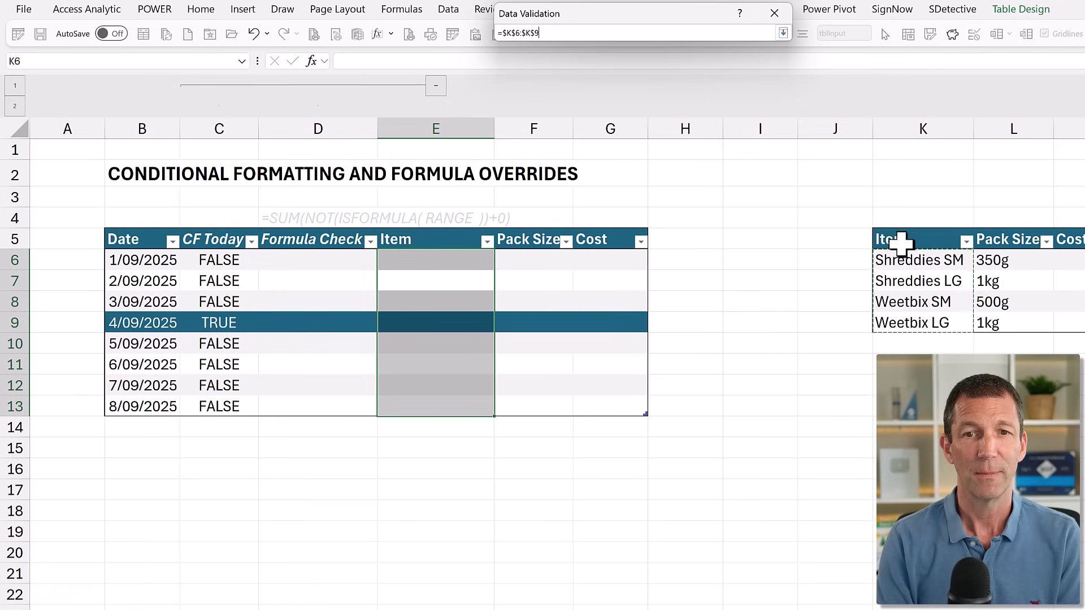
key("Return")
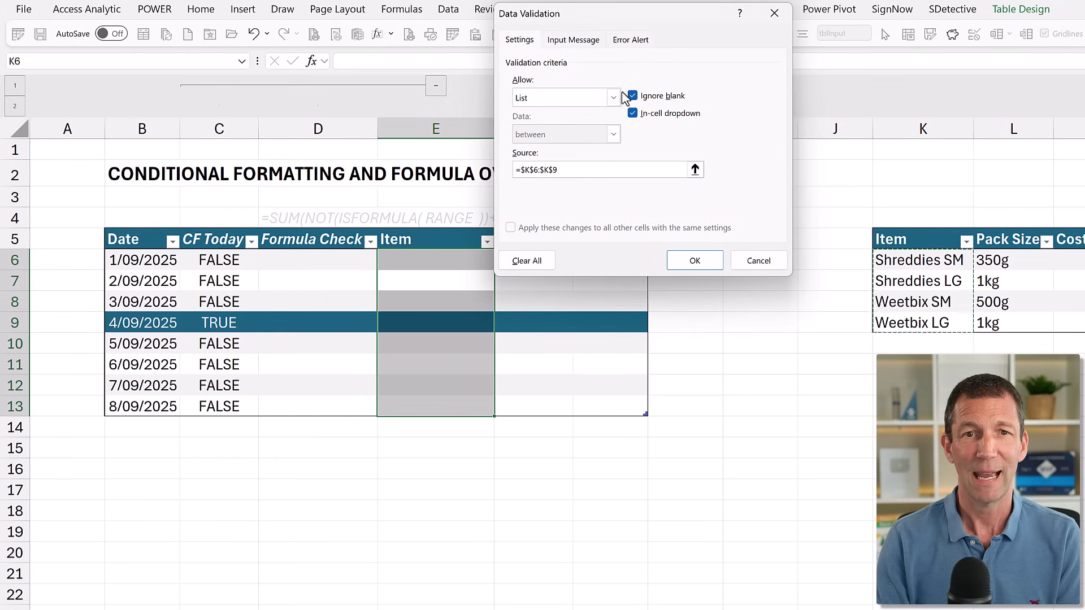
left_click(698, 263)
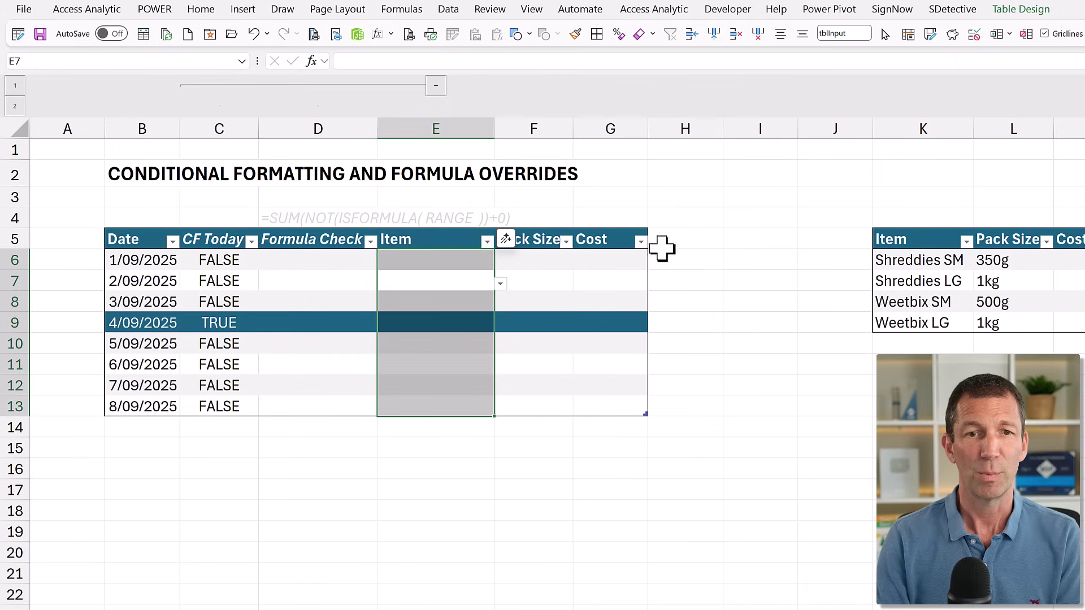
- Choose Shreddies SM in E6 and Weetbix LG in E7 from the dropdowns
left_click(474, 263)
left_click(501, 266)
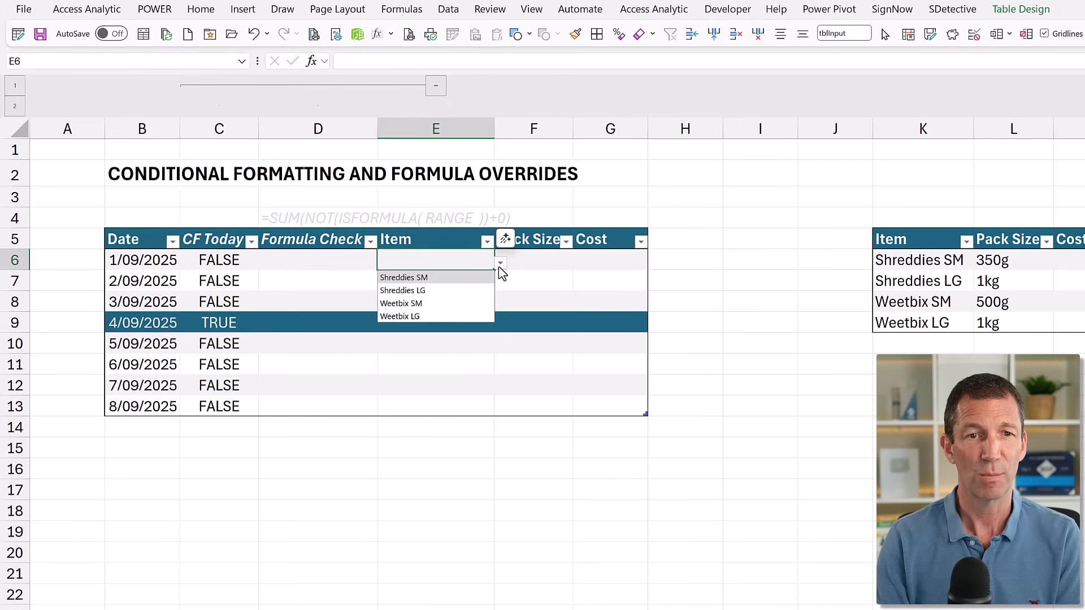
left_click(477, 281)
left_click(492, 278)
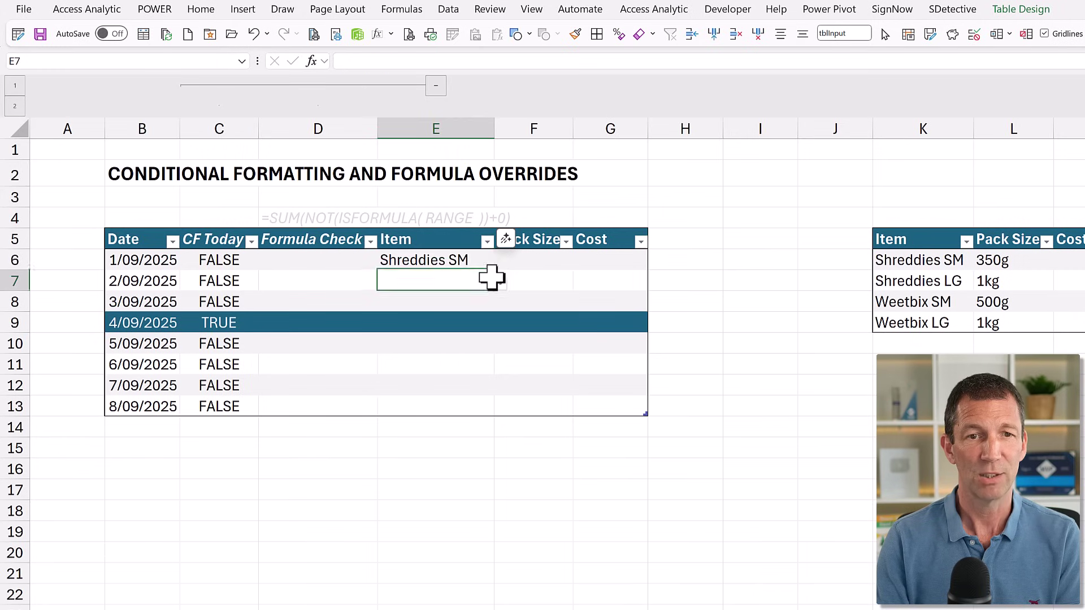
left_click(501, 284)
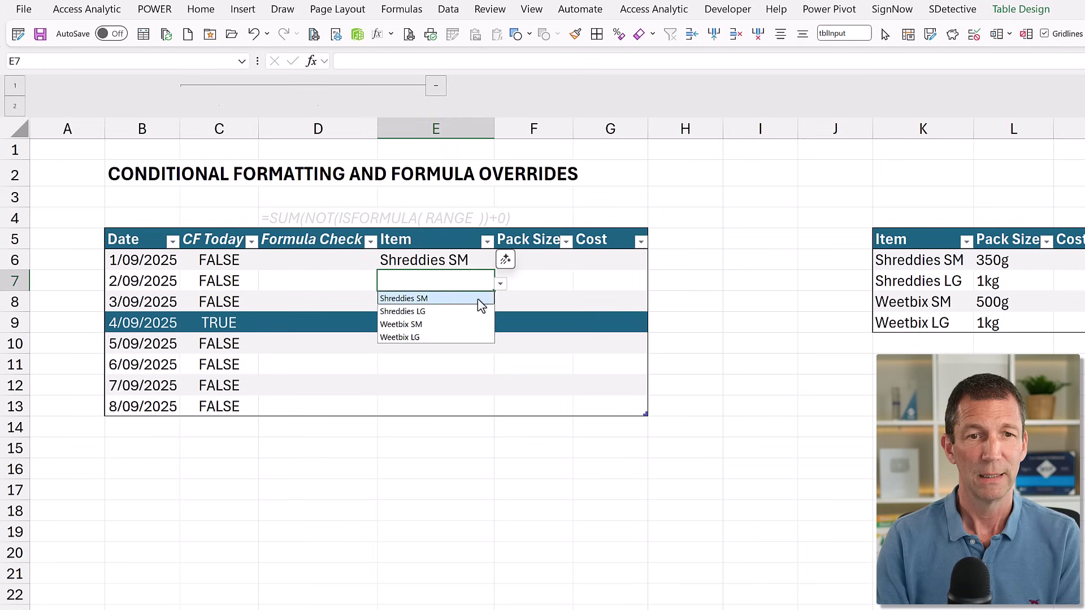
left_click(463, 338)
left_click(546, 261)
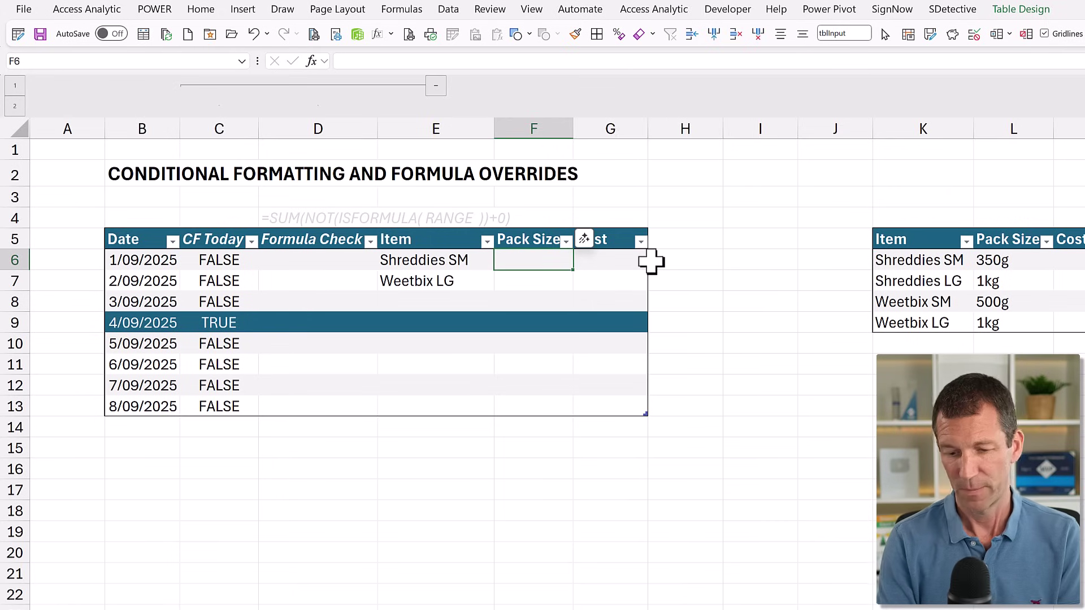
type("=x")
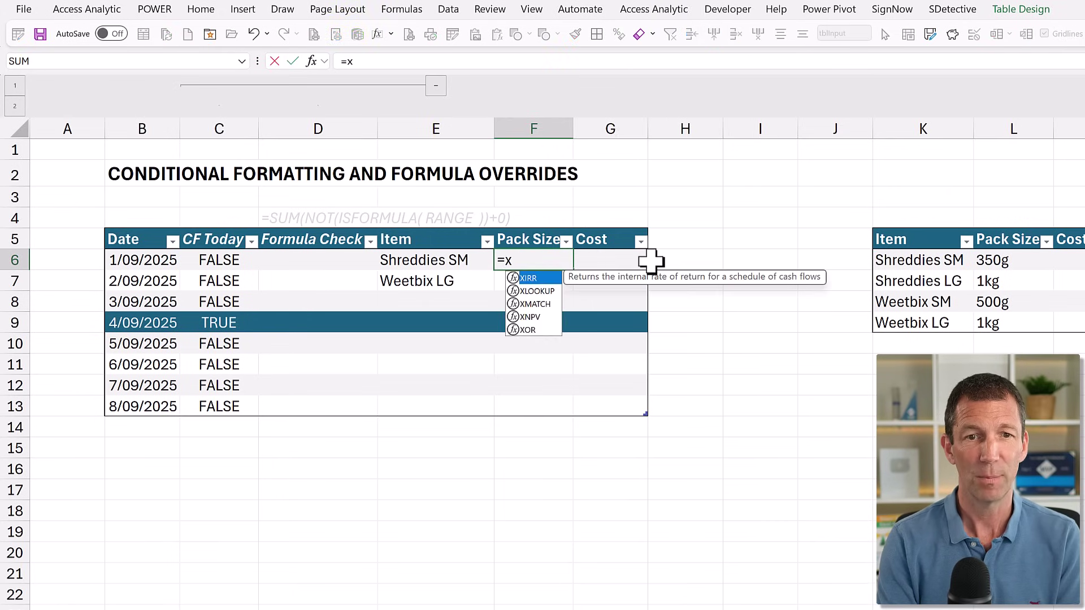
key("Down")
key("Tab")
left_click(421, 260)
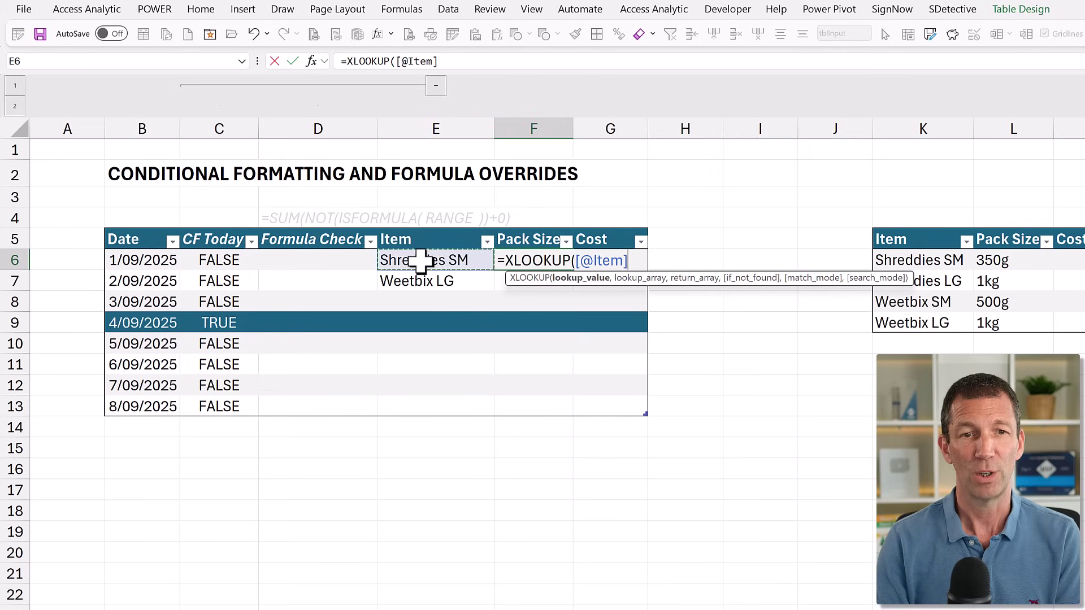
type(",")
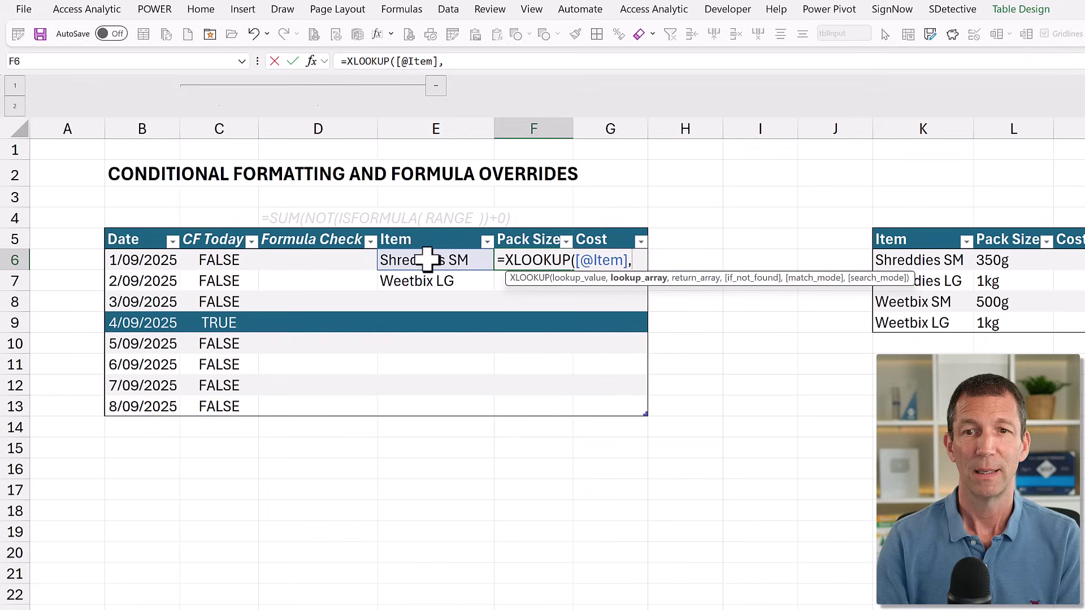
left_click(919, 224)
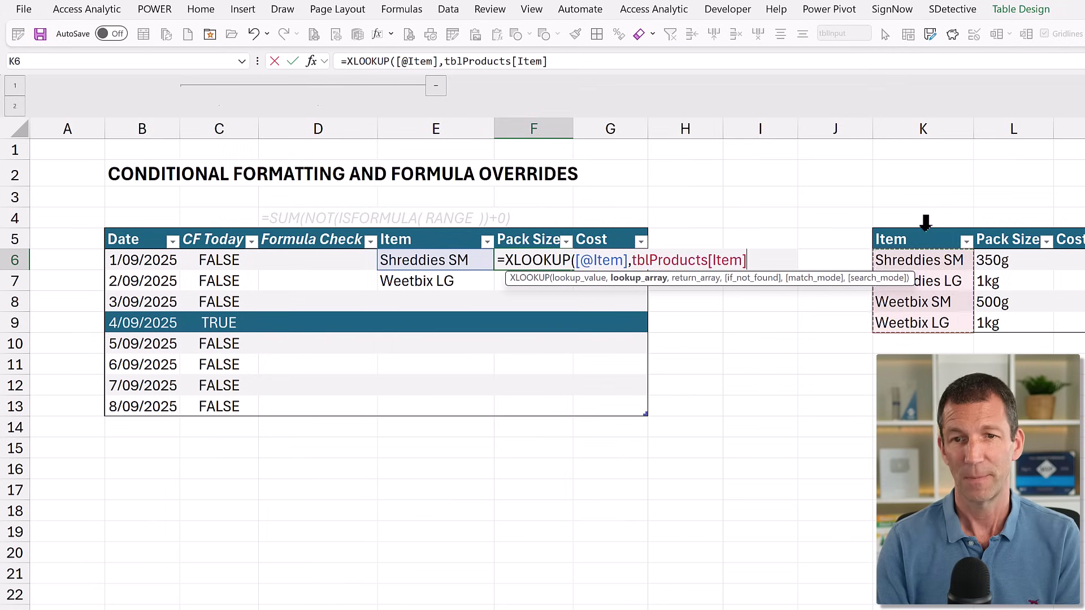
type(",")
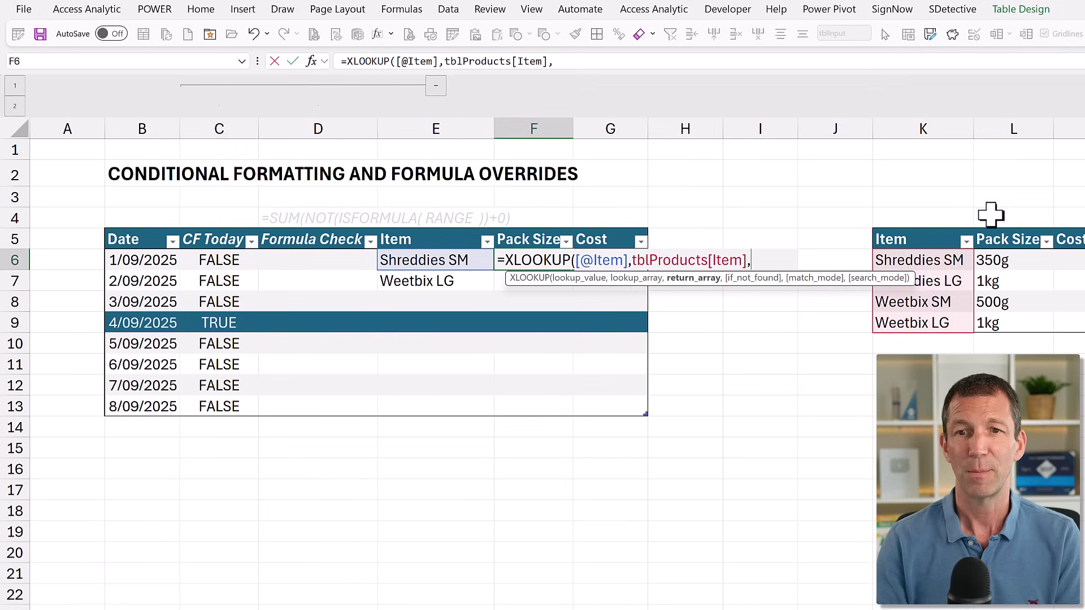
left_click(998, 225)
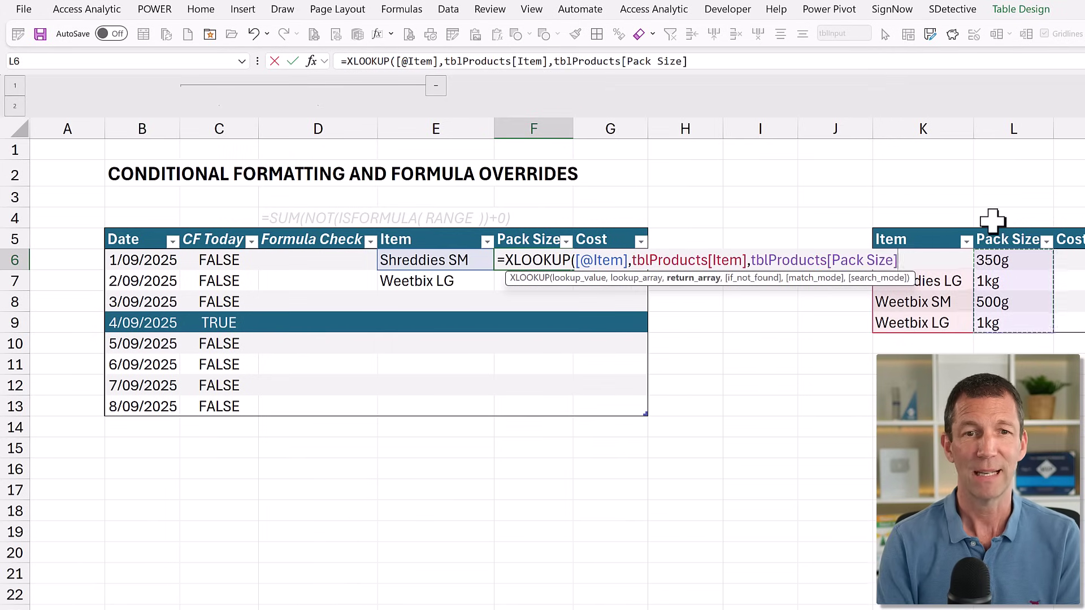
key("Return")
key("Up")
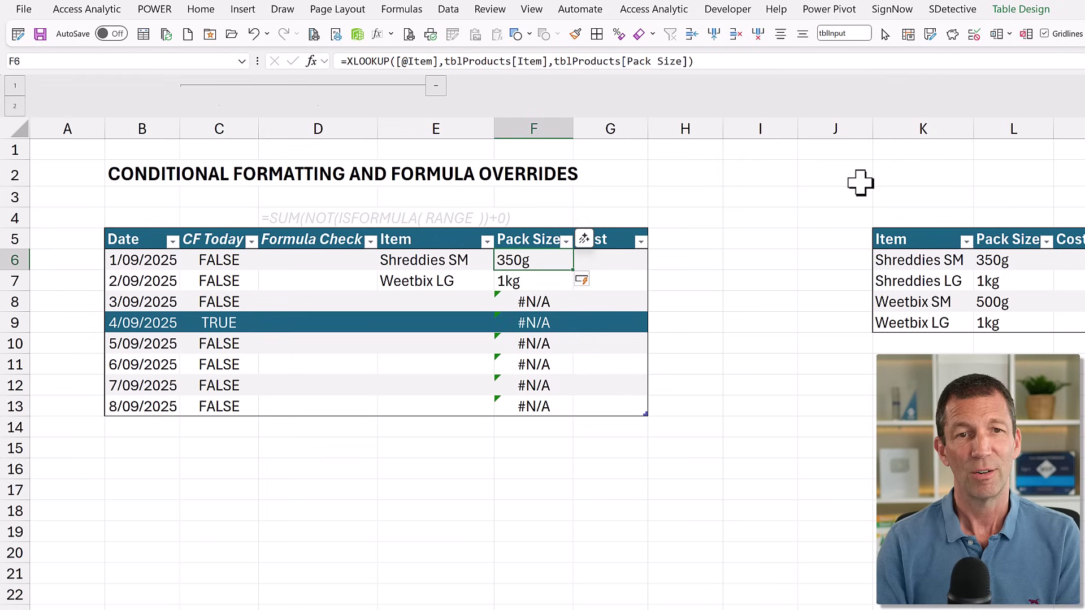
key("F2")
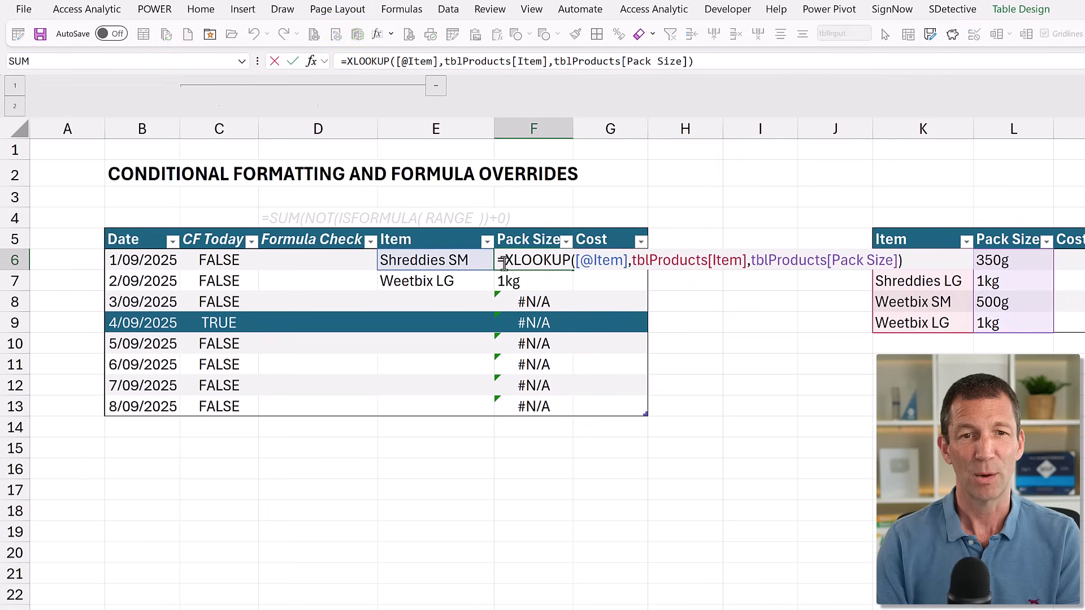
type("OF")
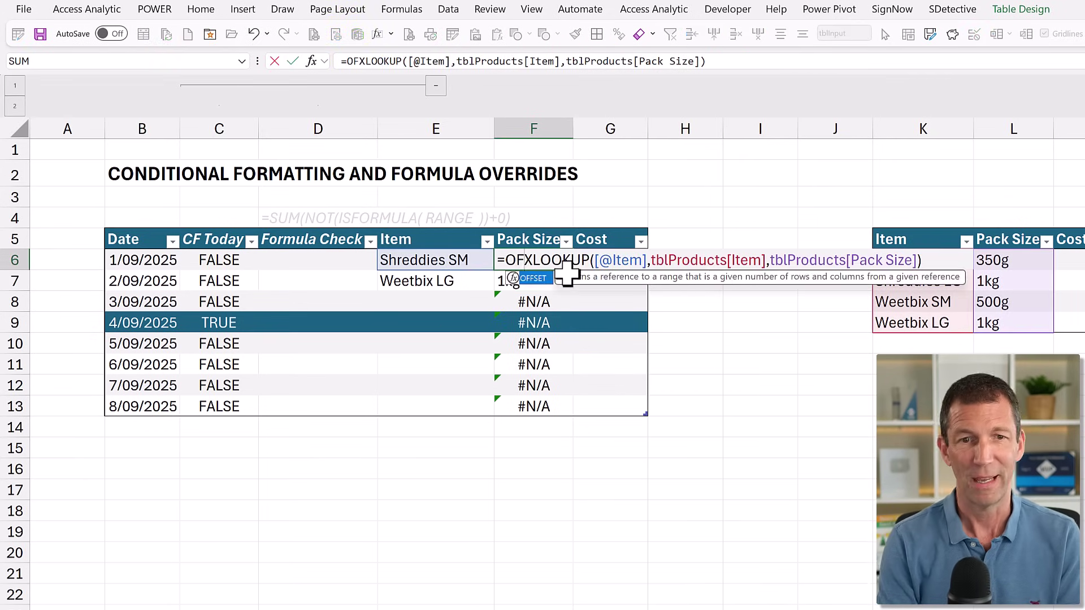
key("BackSpace")
key("BackSpace")
type("IF")
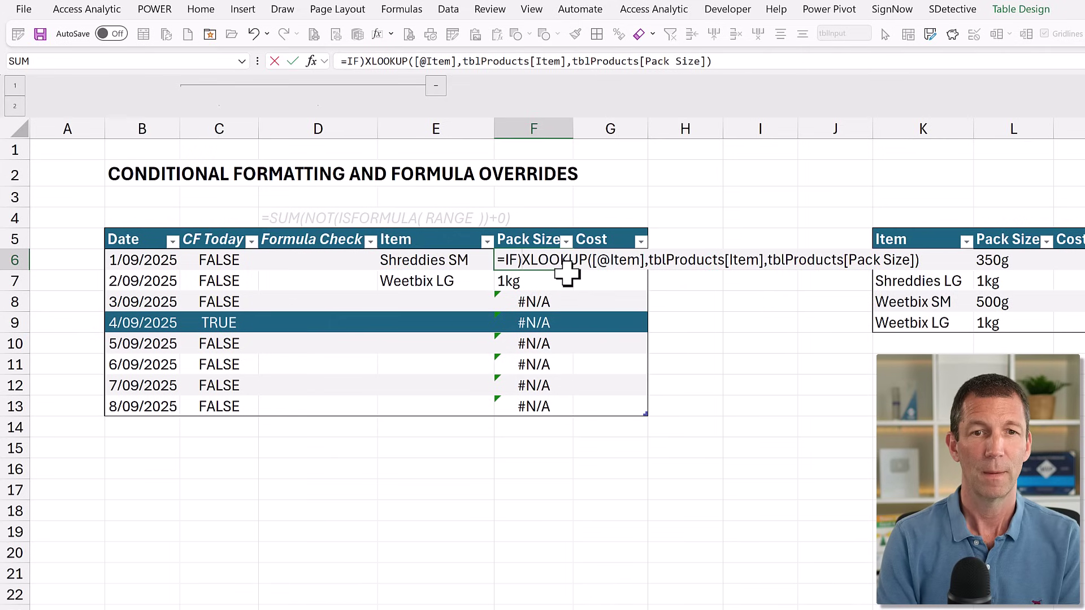
type("(")
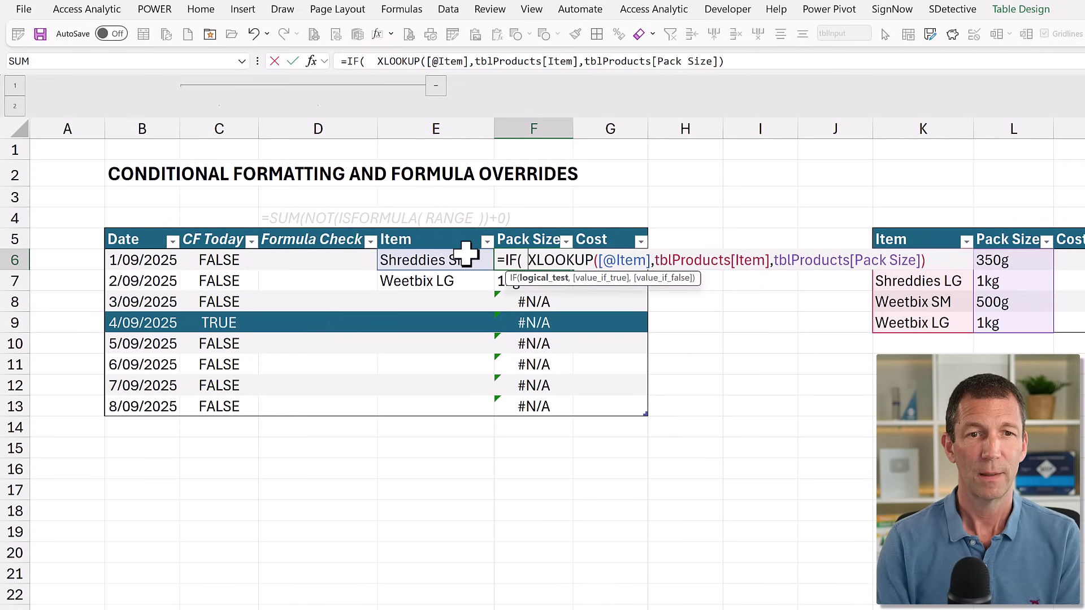
left_click(472, 253)
type("=\"\",")
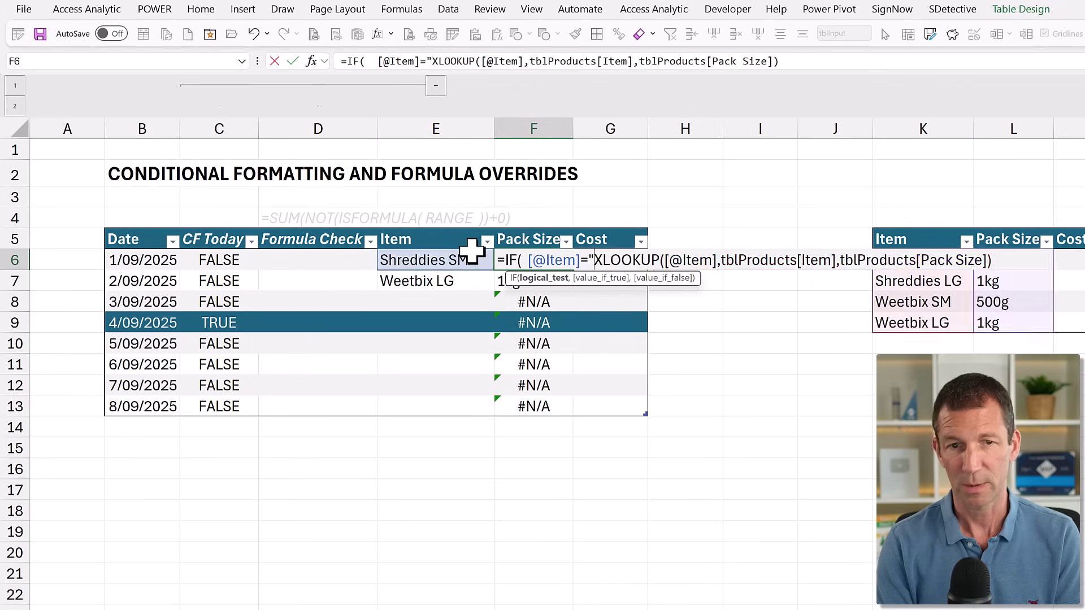
type("\"\"")
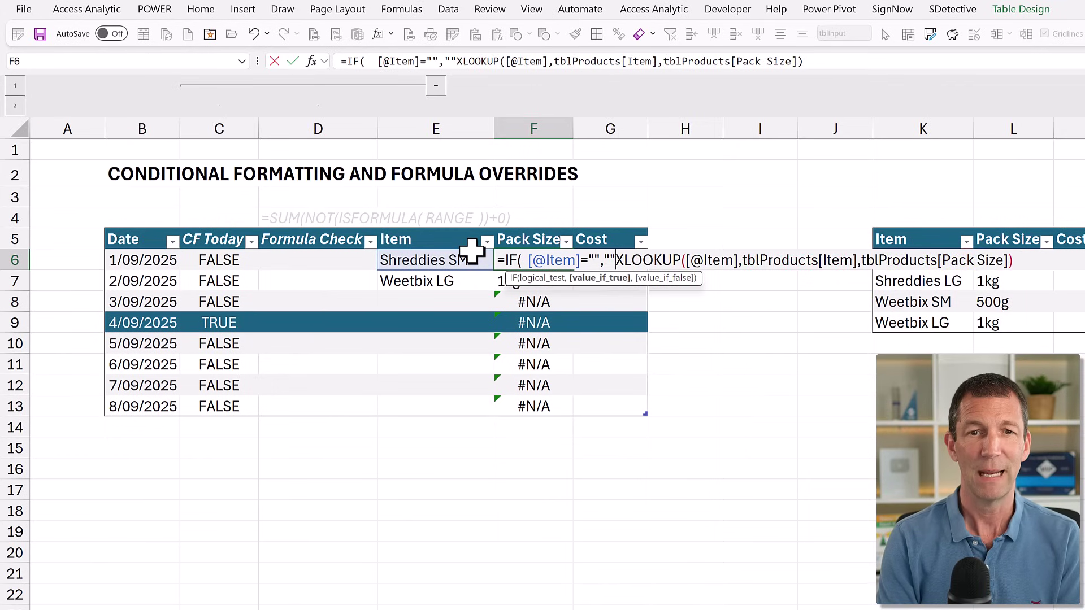
type(",")
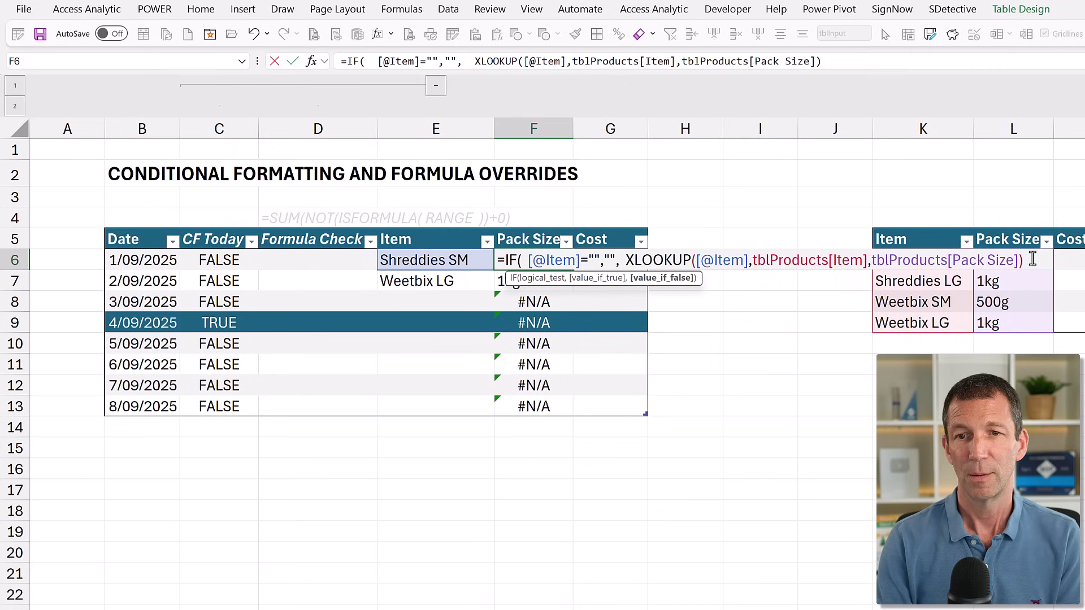
key("Return")
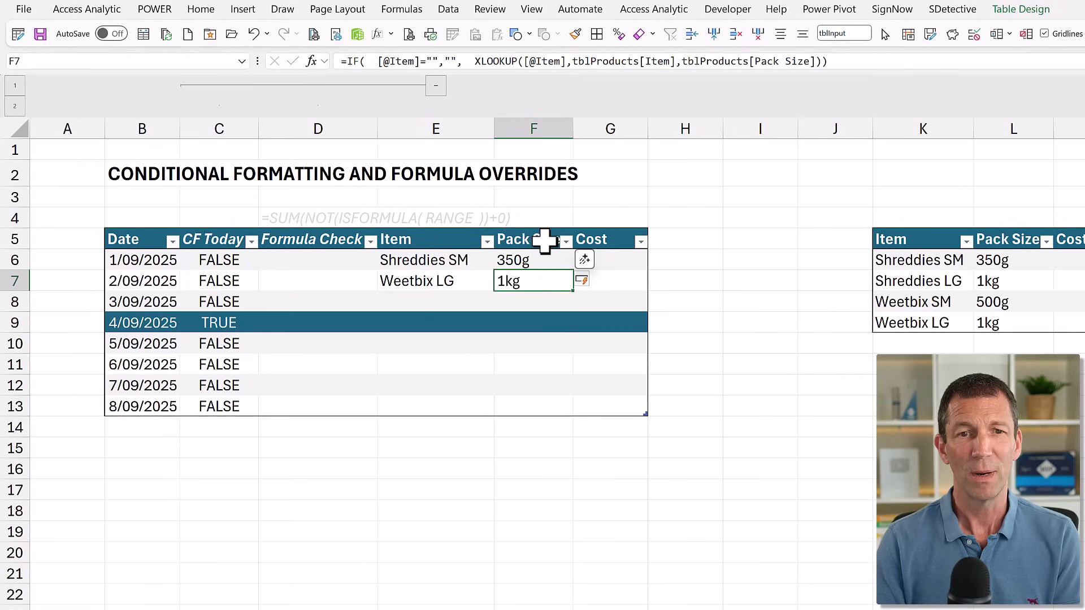
- Fill the Pack Size and Cost headers F5:G5 grey
left_click_drag(552, 237, 622, 225)
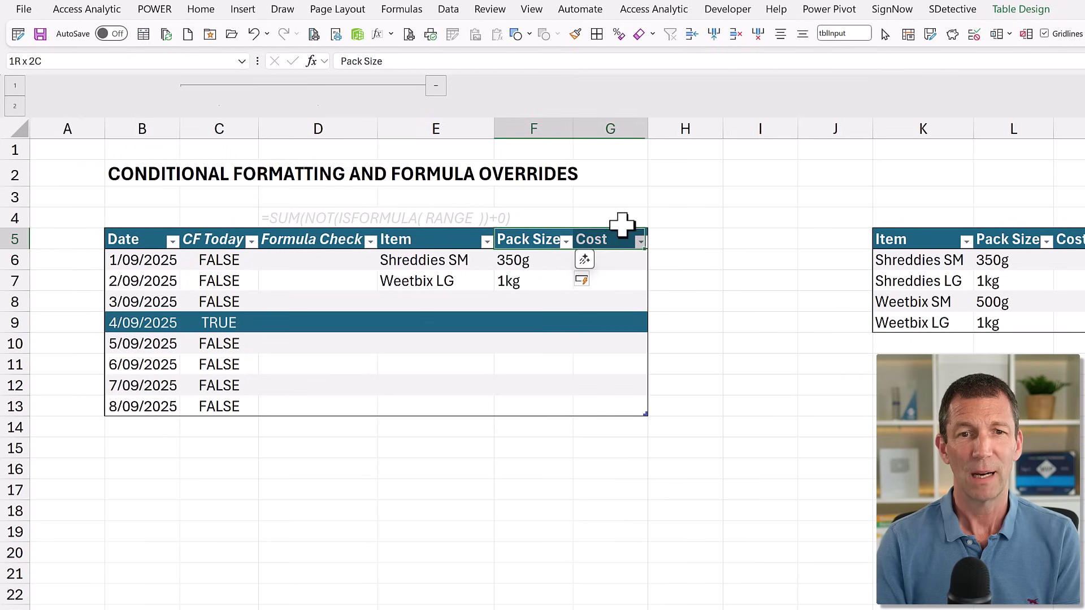
left_click(552, 238)
left_click(590, 239, "shift")
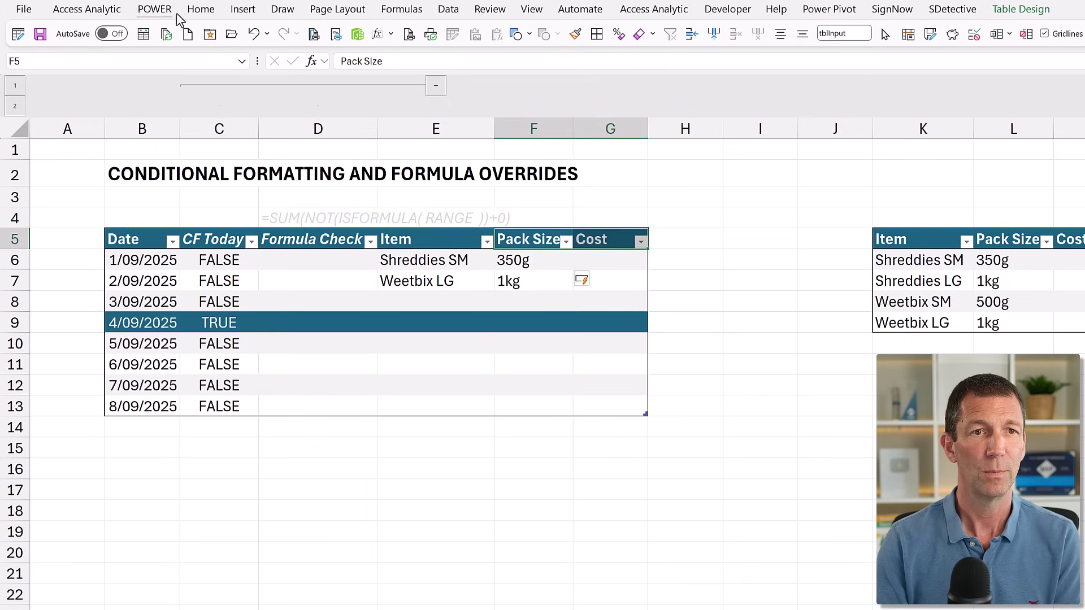
left_click(202, 10)
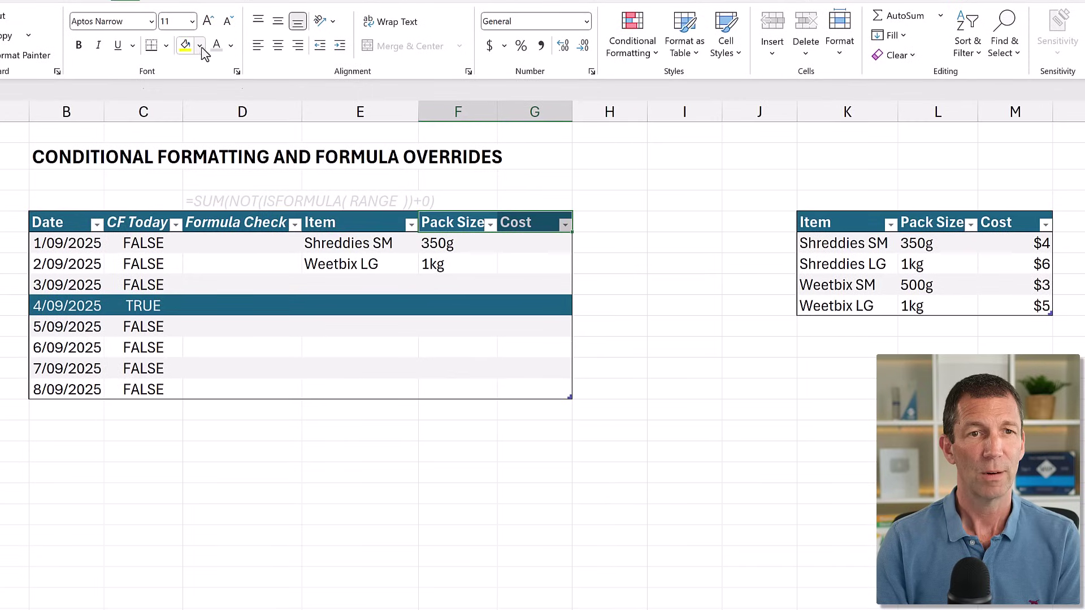
left_click(200, 47)
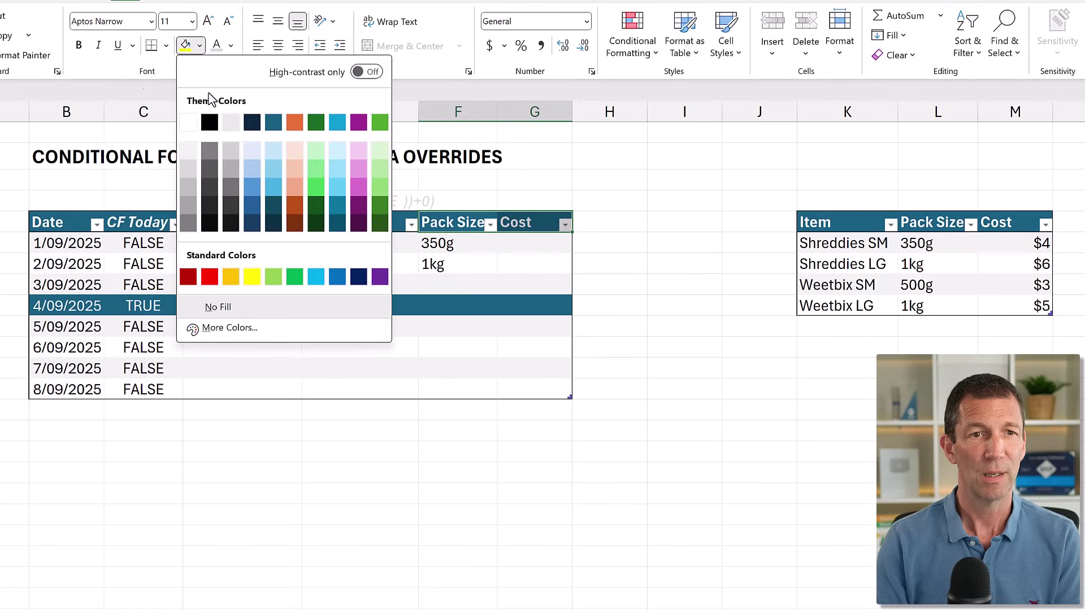
left_click(188, 186)
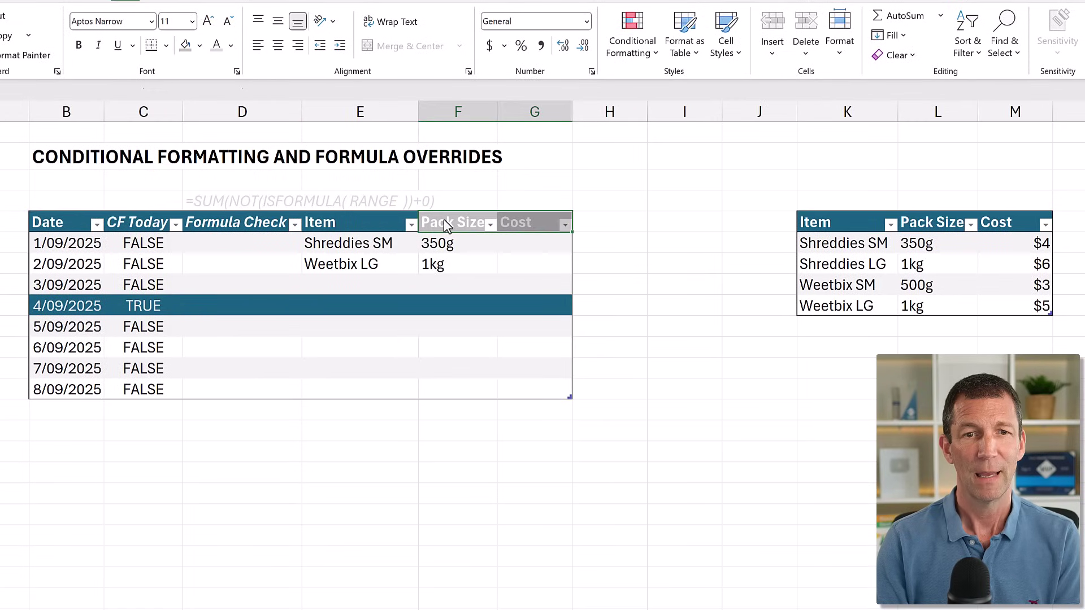
- Shade the Pack Size and Cost data cells light grey
left_click_drag(450, 213, 501, 213)
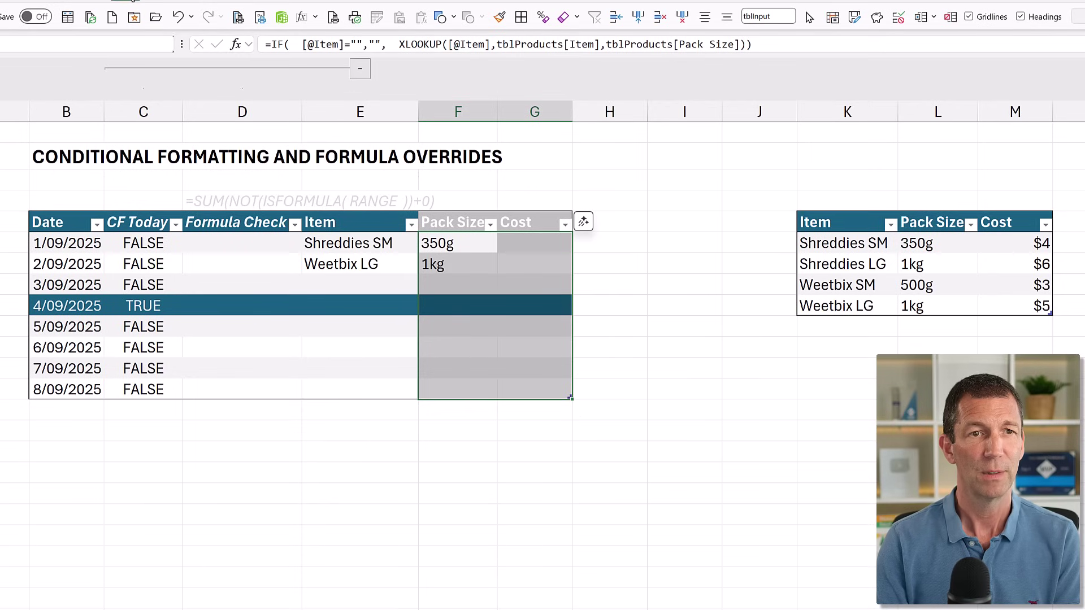
left_click(127, 3)
left_click(200, 45)
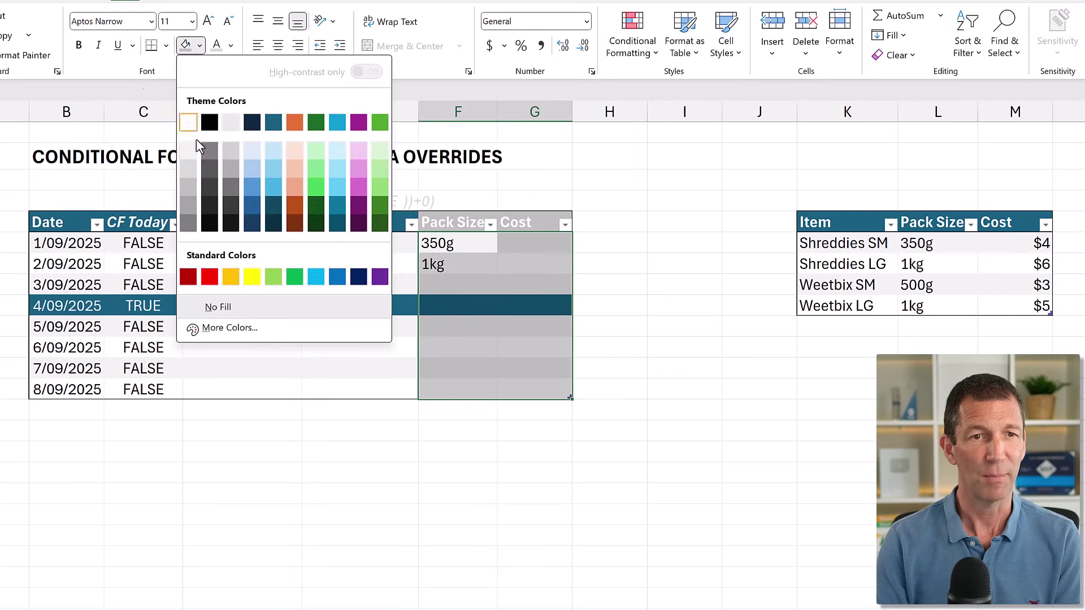
left_click(188, 167)
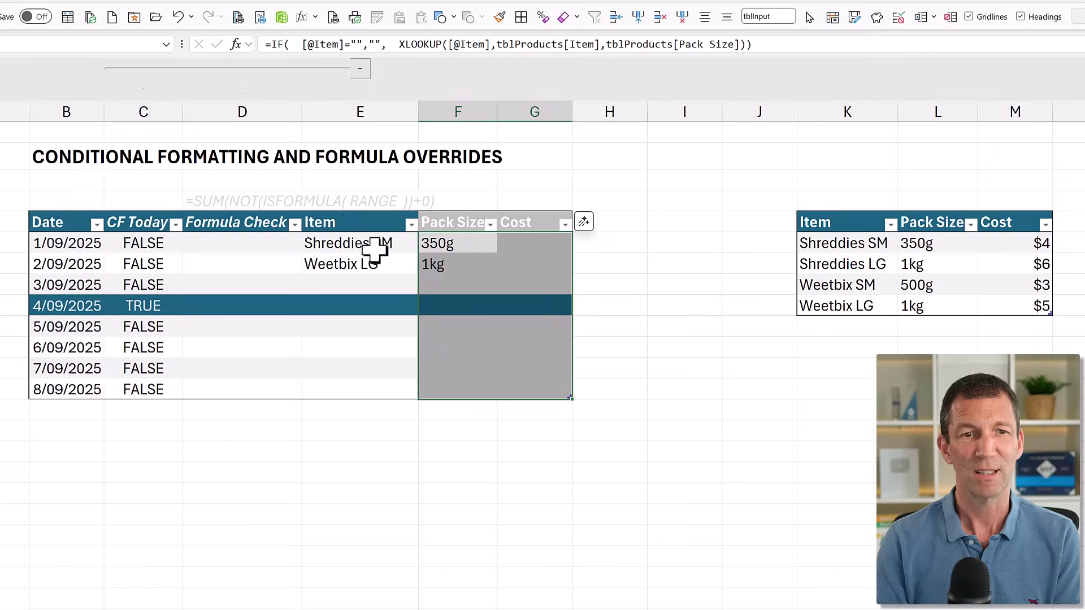
left_click_drag(153, 222, 236, 356)
left_click(446, 264)
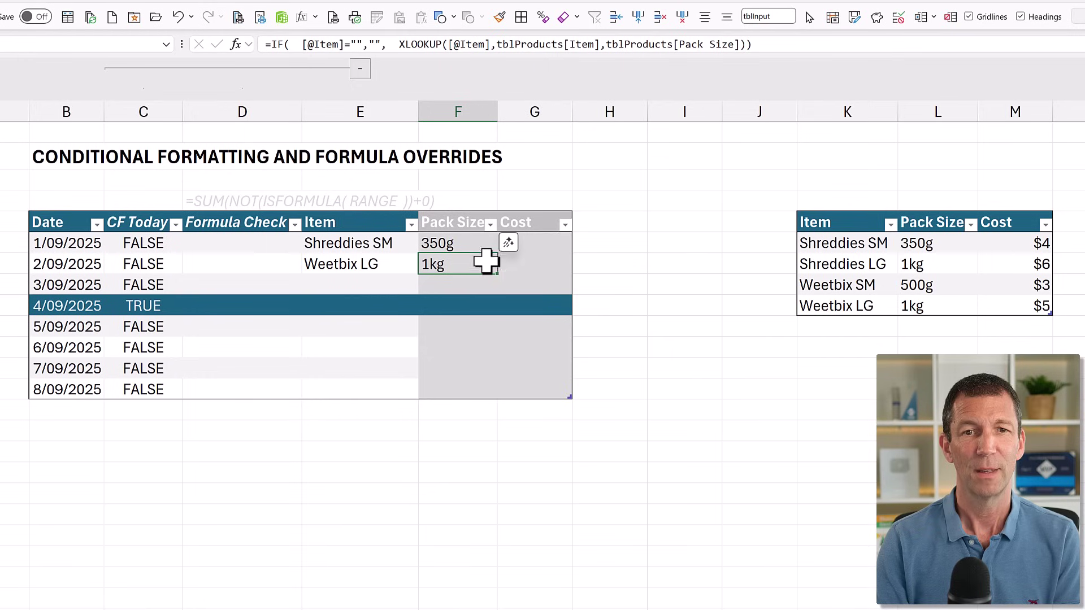
left_click(477, 242)
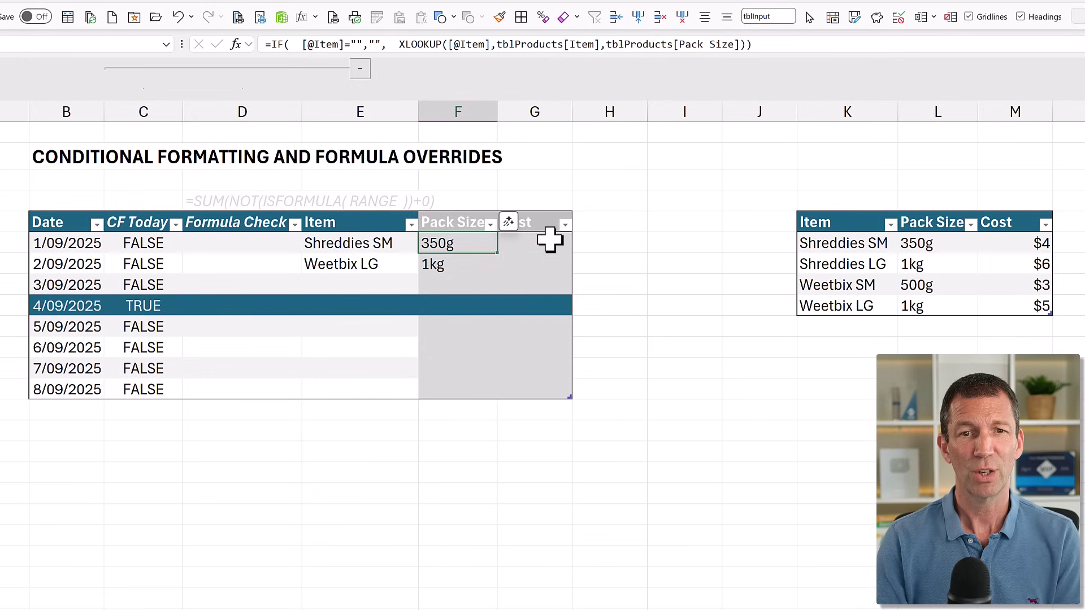
- Copy the Pack Size formula into the Cost column, changing its return column to tblProducts[Cost]
key("ctrl+c")
left_click(532, 241)
key("ctrl+v")
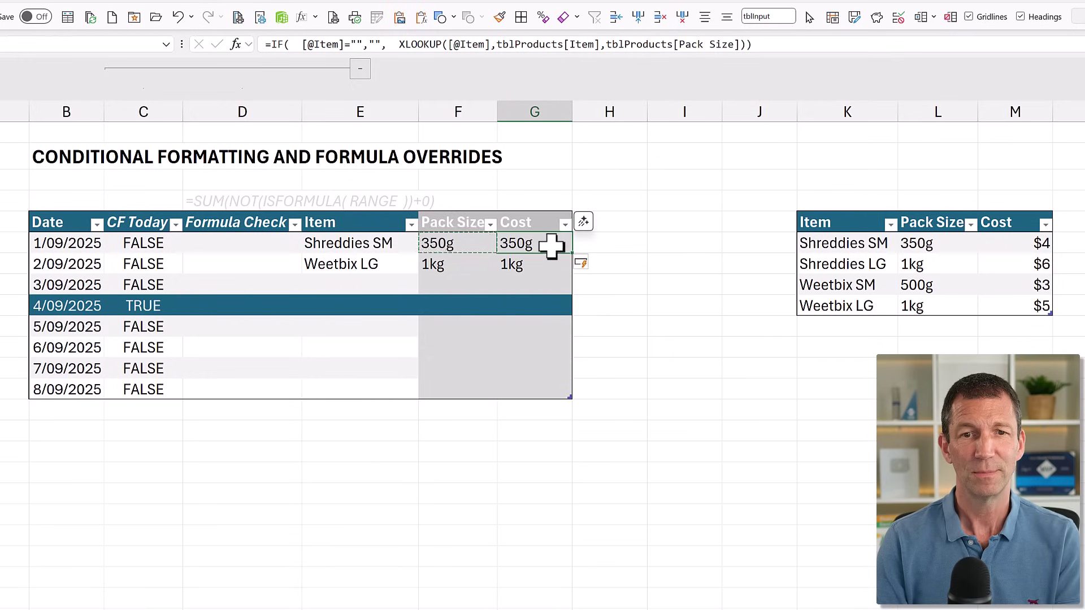
double_click(551, 245)
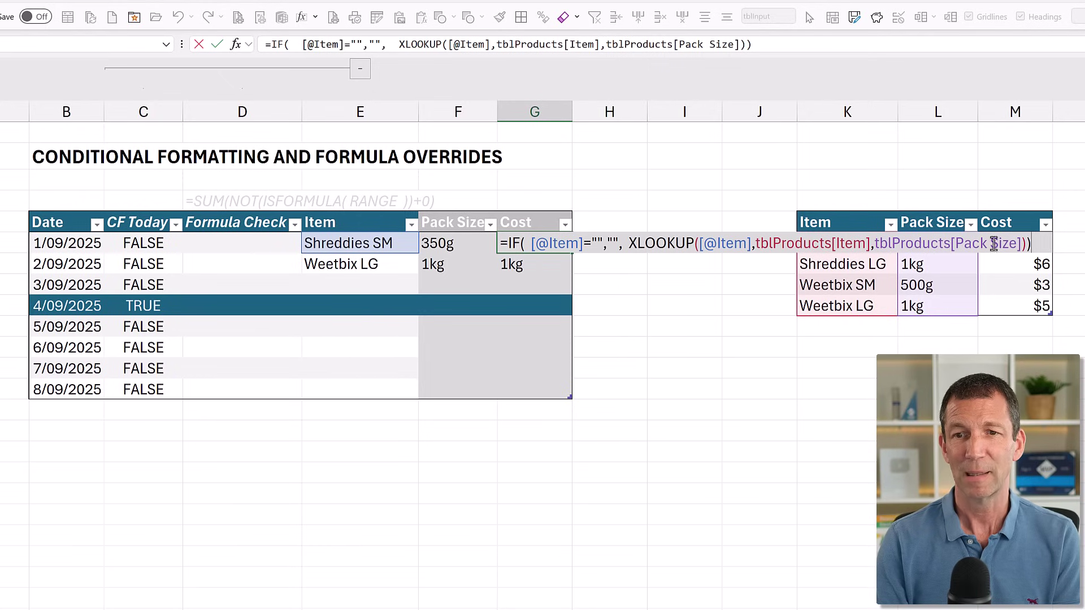
left_click(955, 245)
double_click(1002, 254)
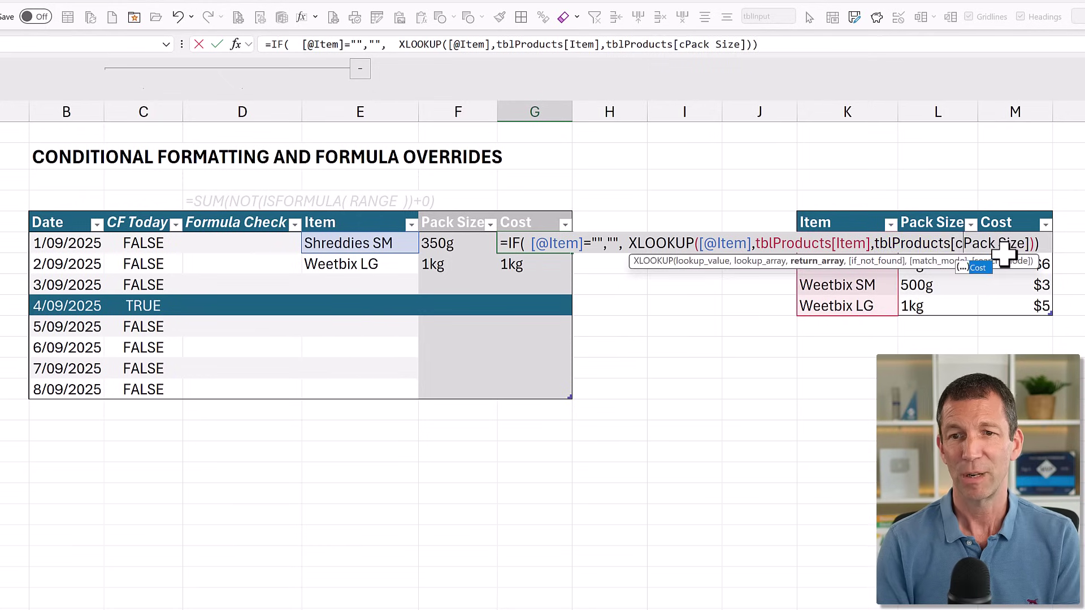
type("Cost")
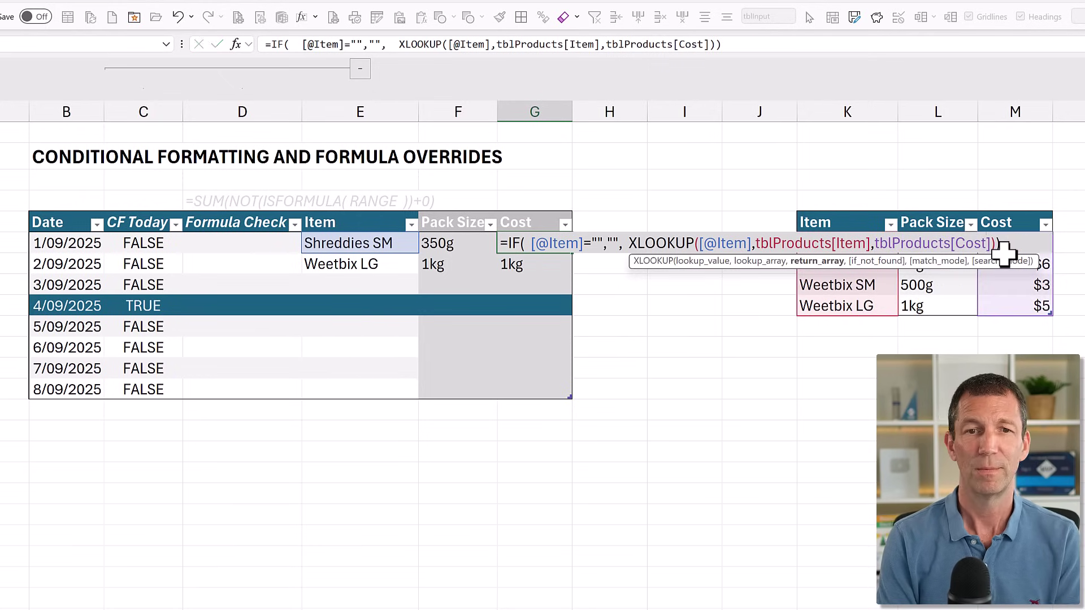
key("Return")
key("Up")
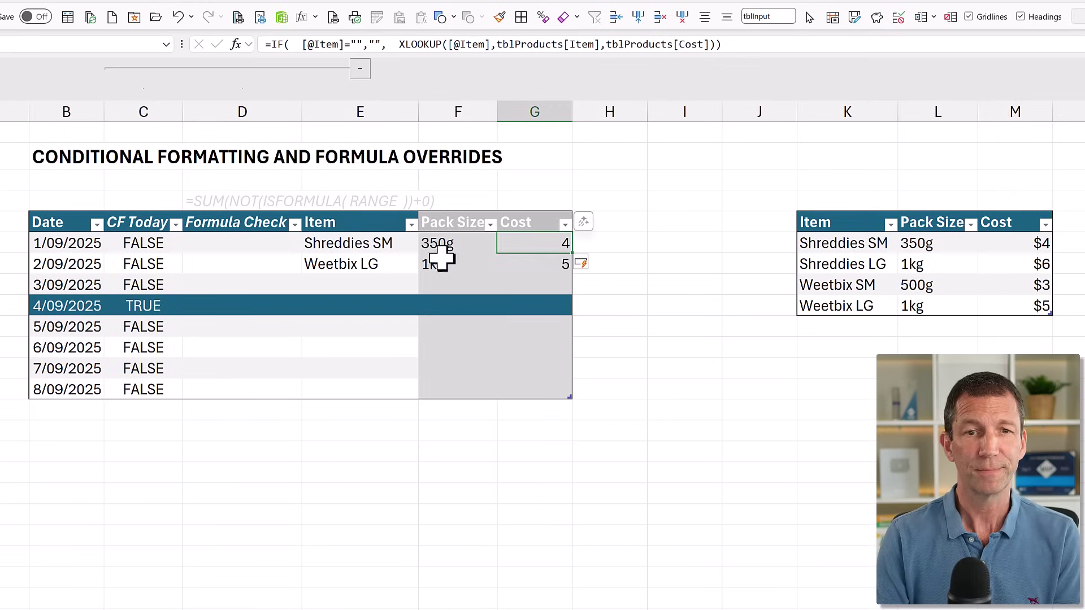
- Review the first row's Pack Size and Cost formulas, which show 350g and 4
left_click(454, 245)
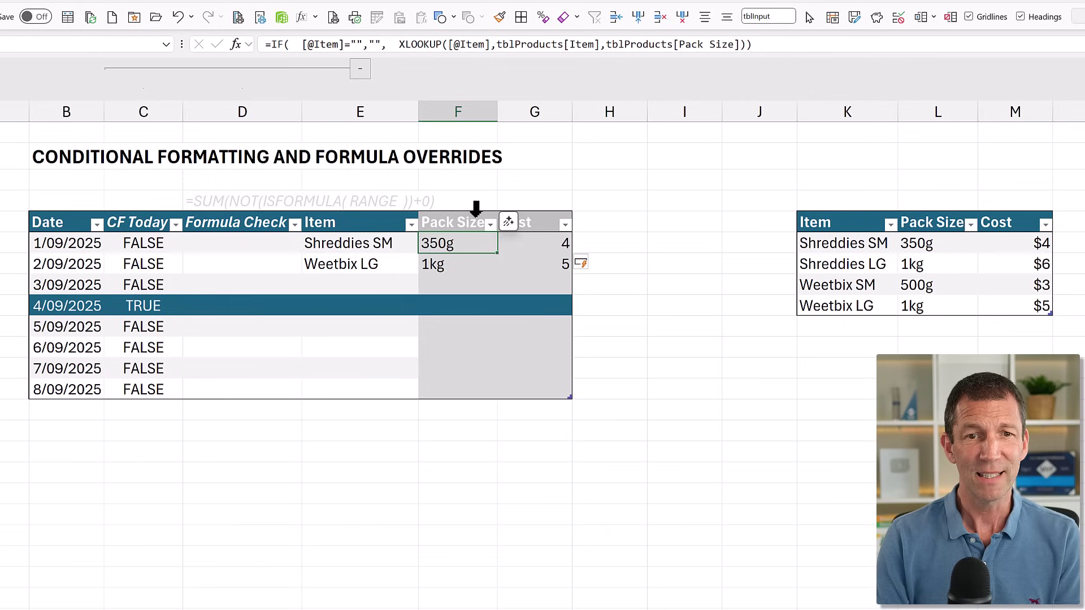
left_click_drag(475, 208, 544, 219)
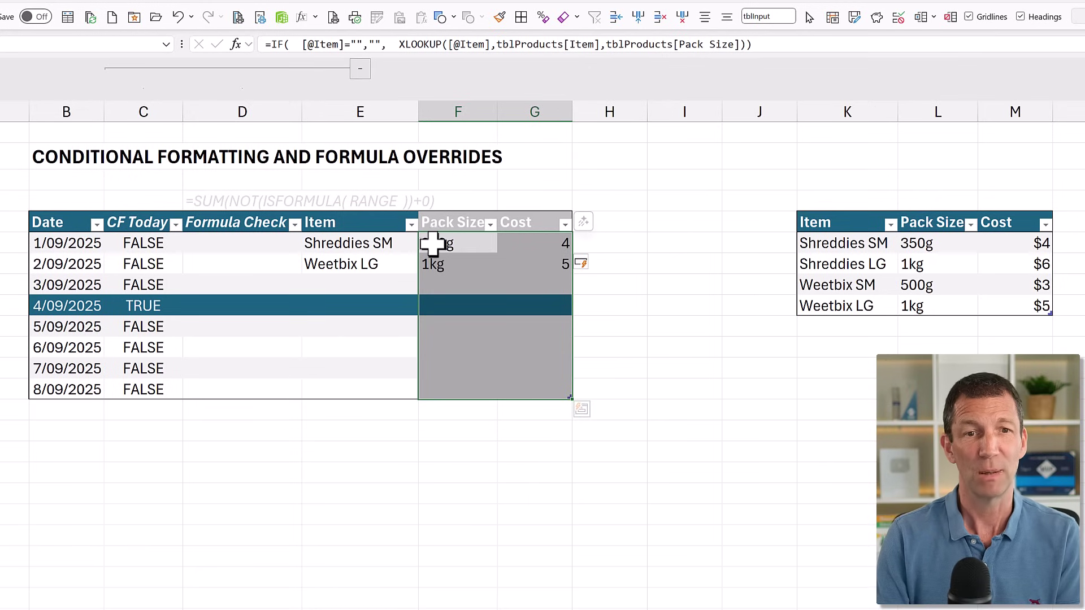
left_click(268, 249)
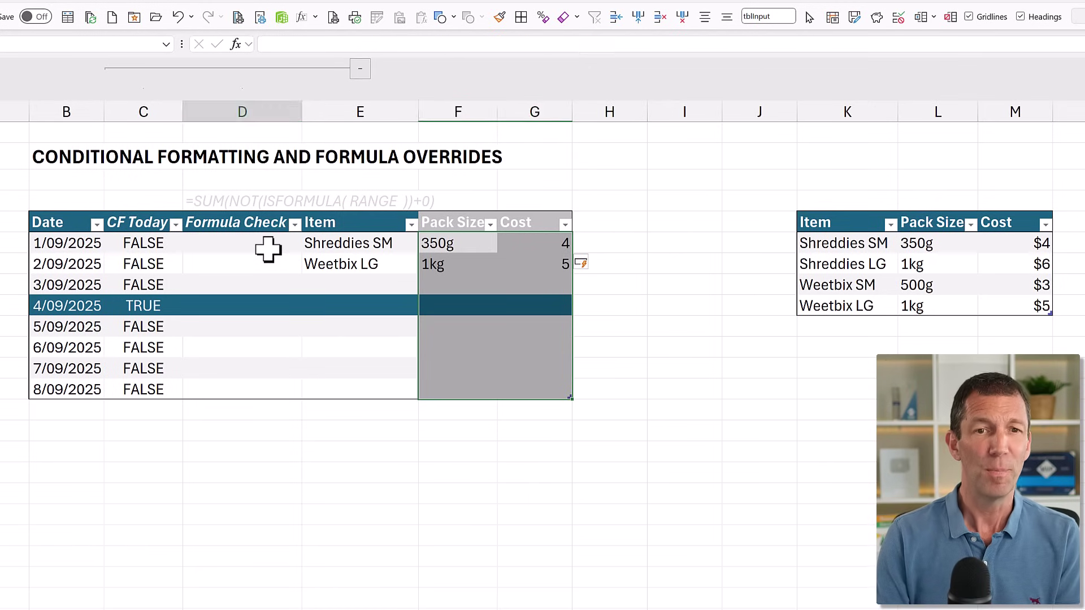
left_click(455, 244)
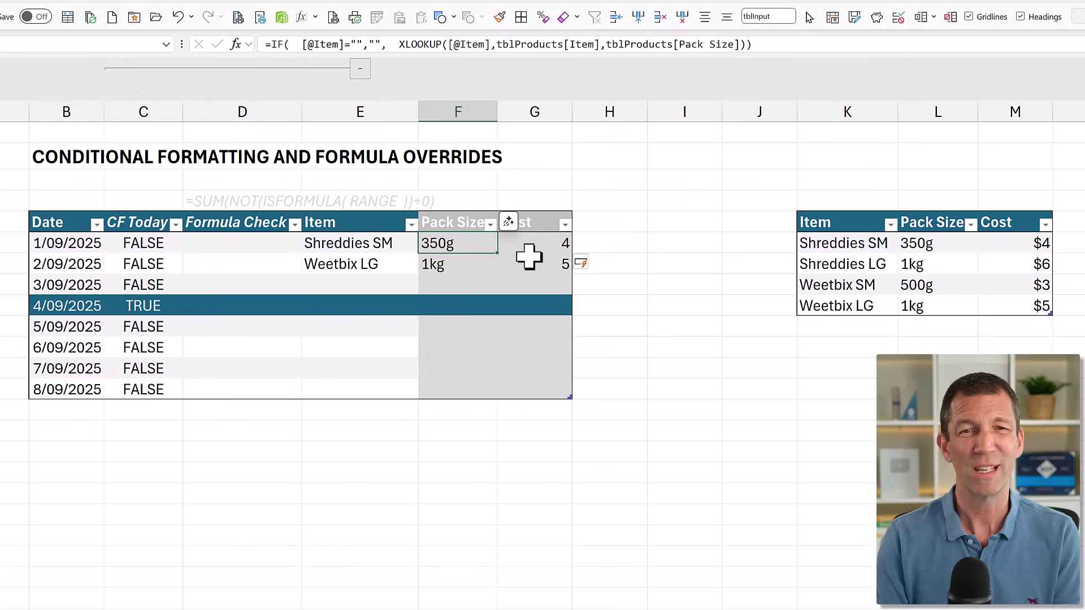
left_click(563, 257)
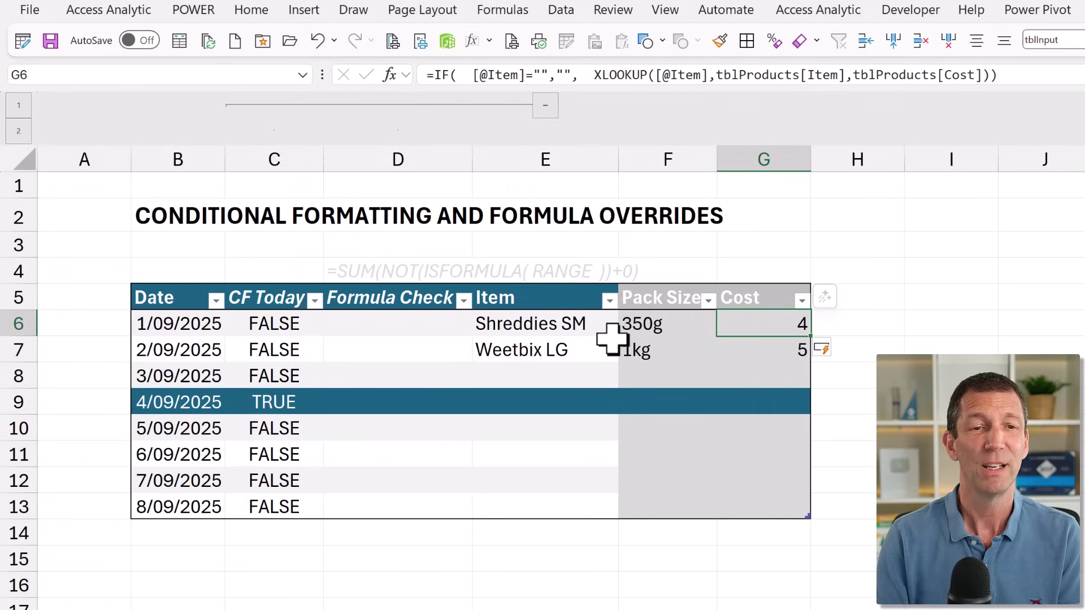
- Start the D6 formula with ISFORMULA referencing the row's Pack Size through Cost cells
left_click(390, 319)
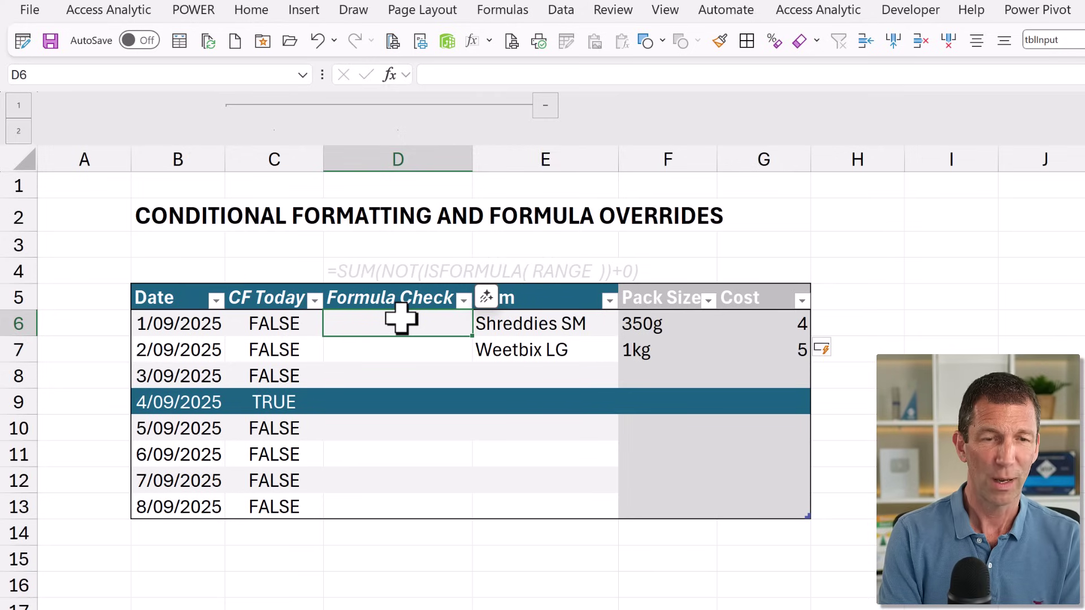
type("=if")
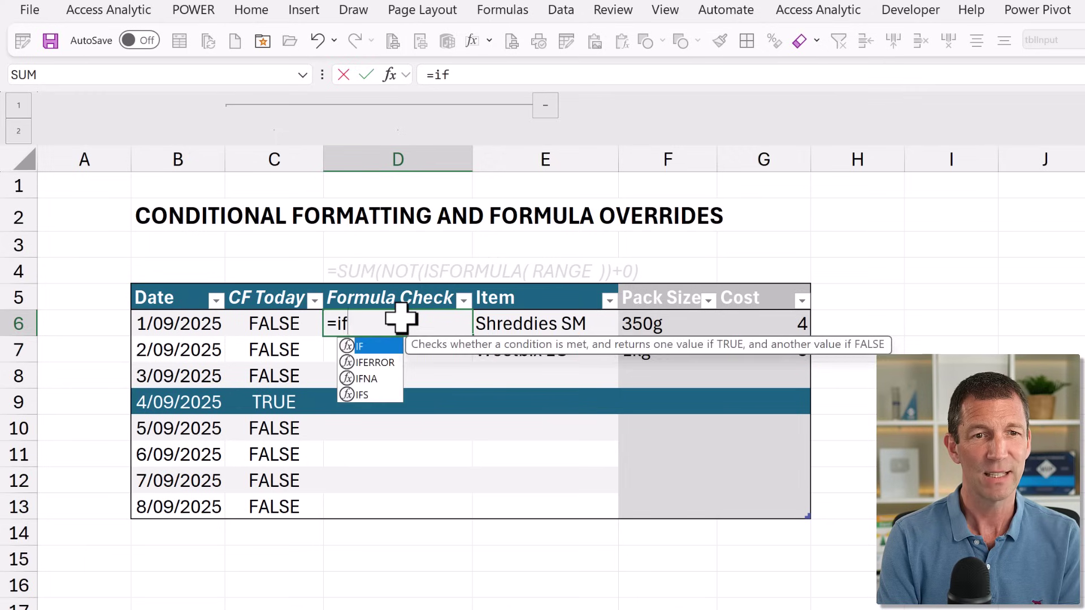
type("r")
key("BackSpace")
key("BackSpace")
type("s")
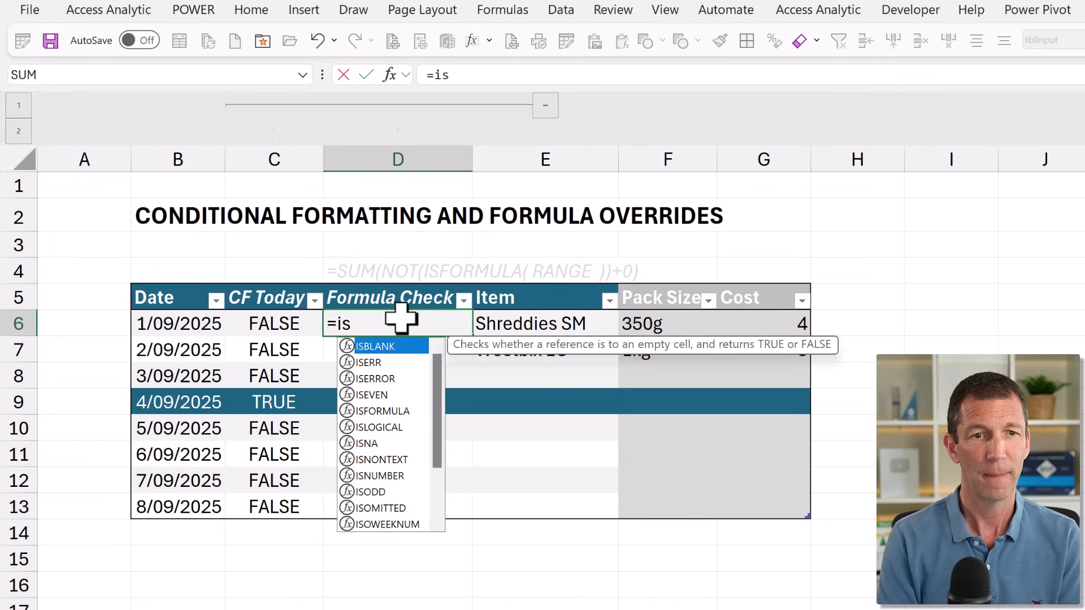
key("Down")
key("Down")
key("Down")
key("Down")
key("Tab")
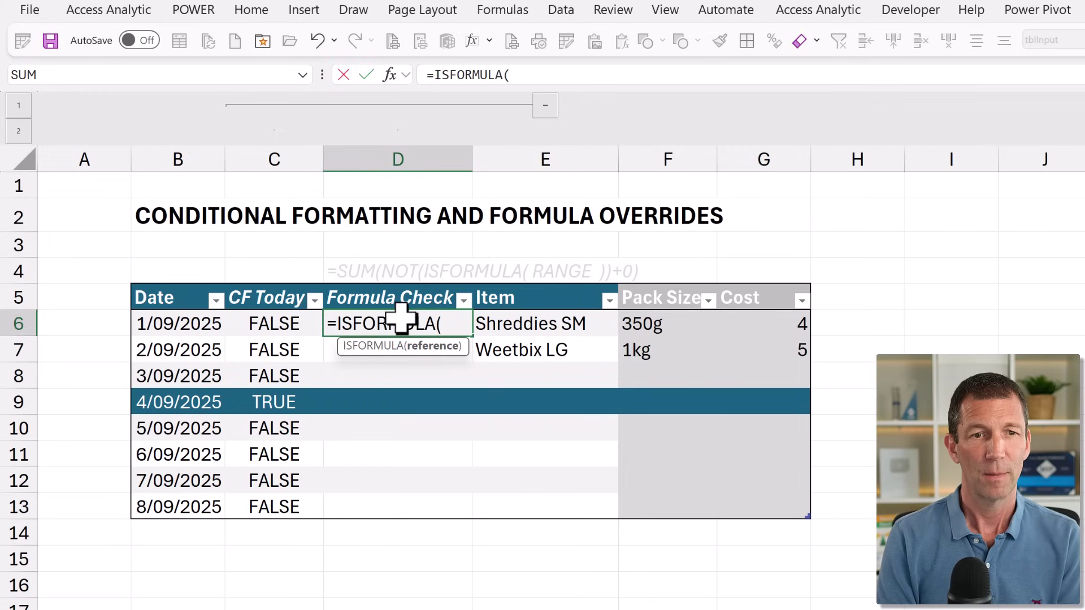
left_click(675, 330)
left_click_drag(675, 330, 738, 317)
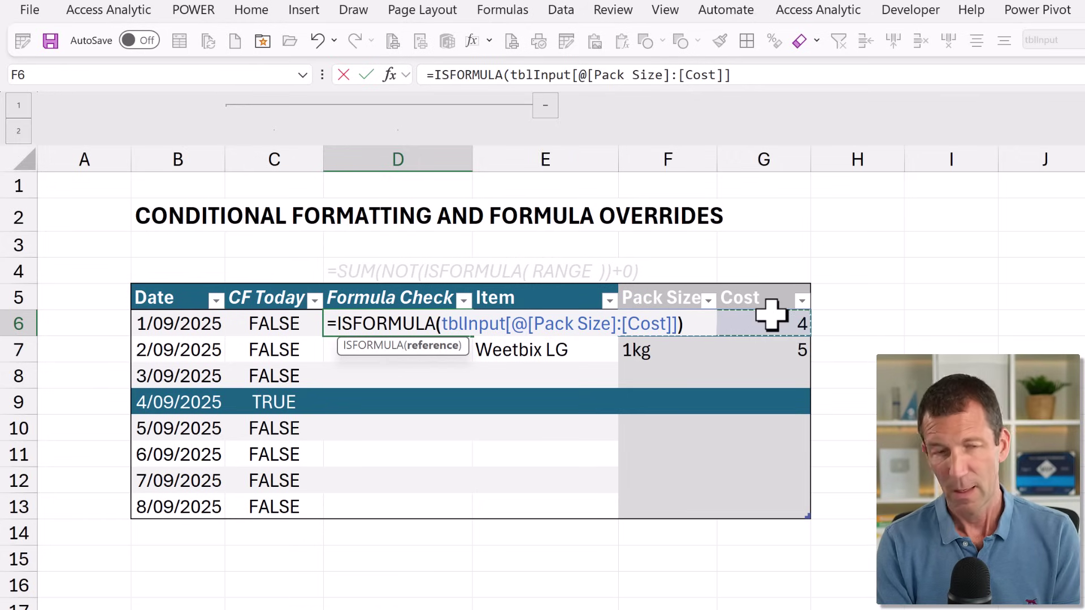
- Complete it as =SUM(NOT(ISFORMULA(tblInput[@[Pack Size]:[Cost]]))+0) so the column fills with 0
type(")")
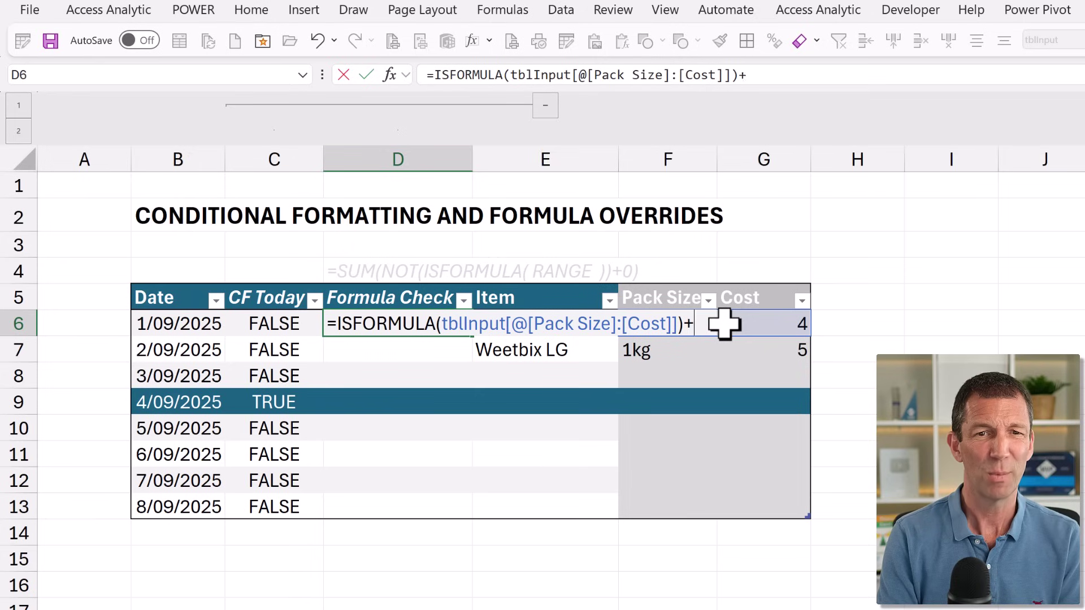
key("F2")
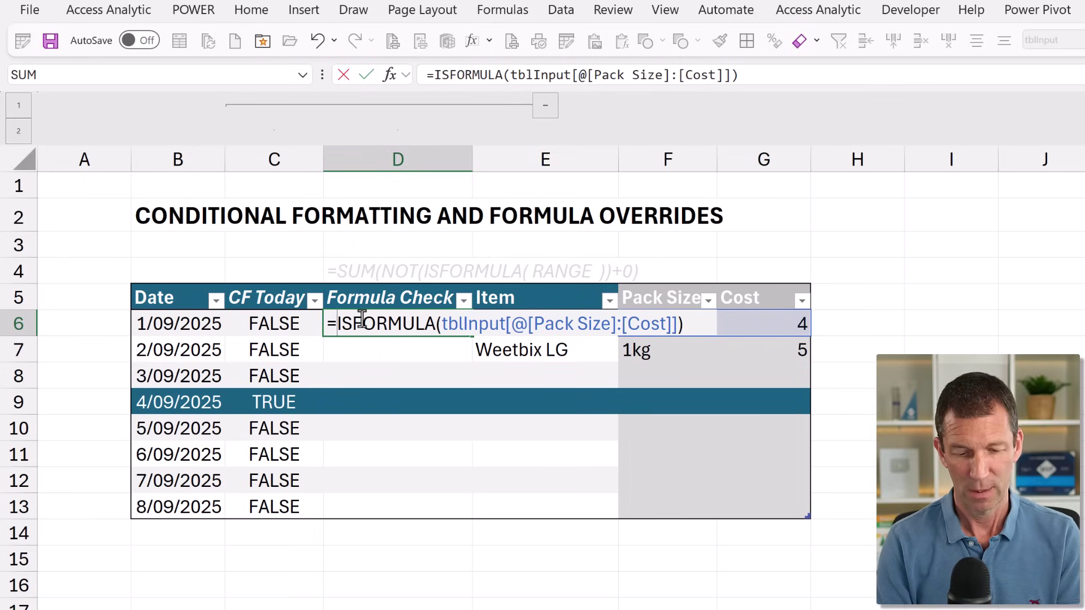
type("NOT( ")
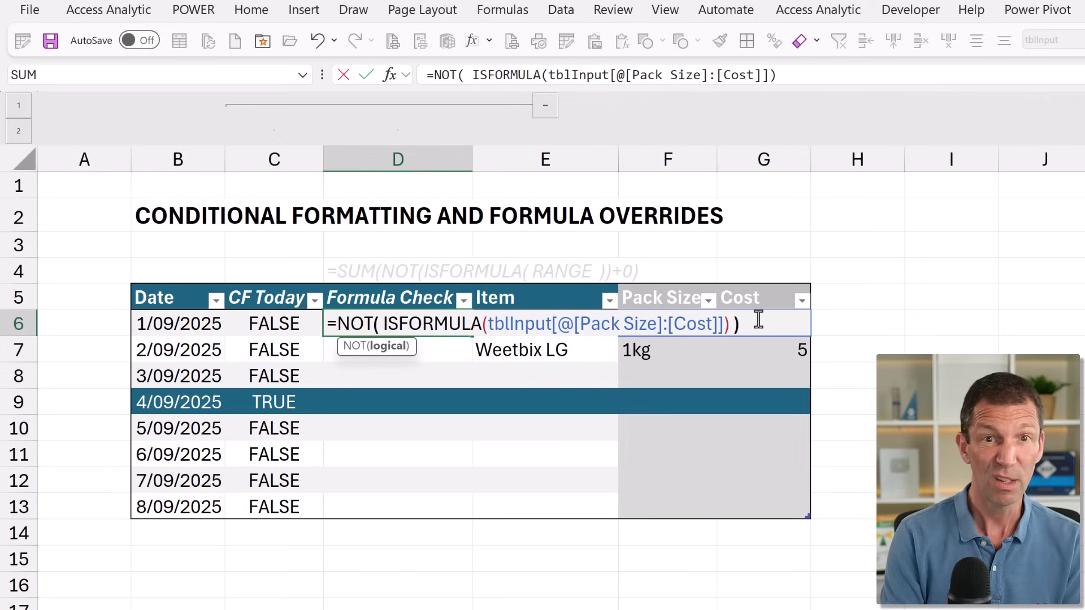
type(" )+0")
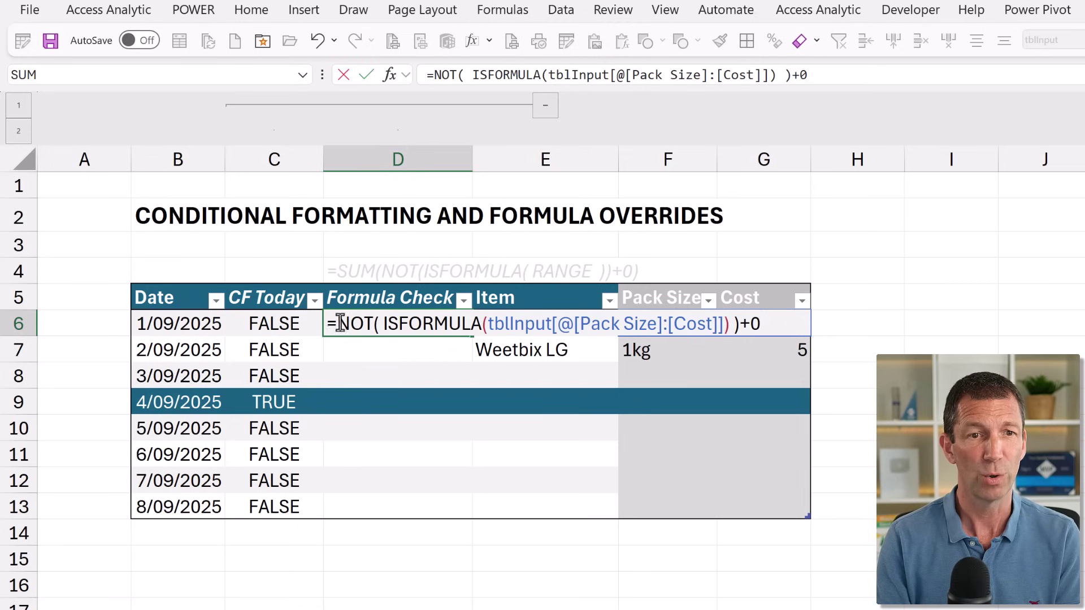
type("SUM")
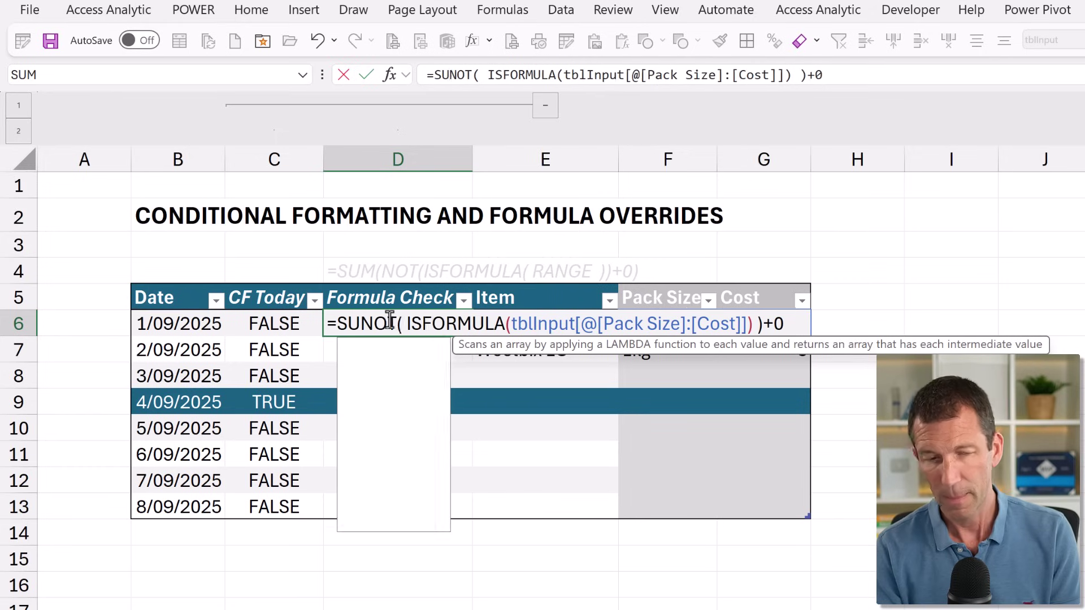
type("(")
key("BackSpace")
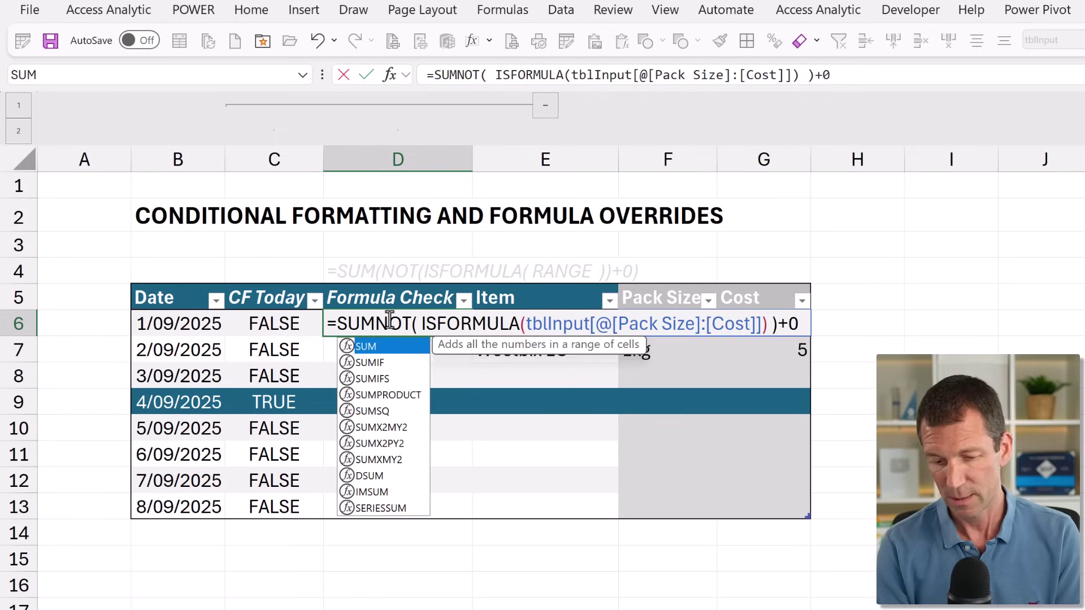
type("(")
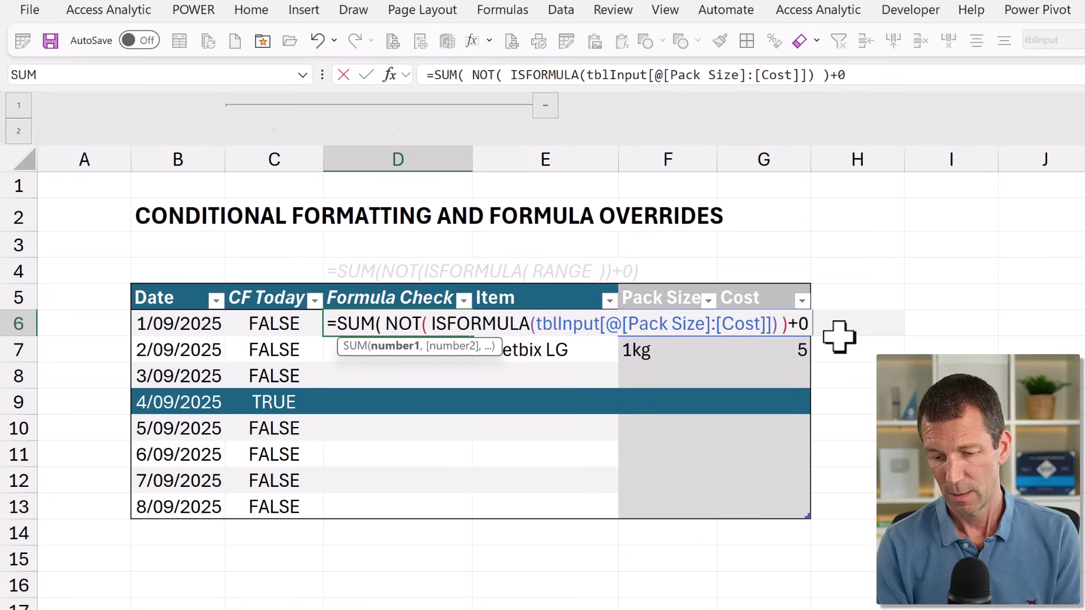
key("Return")
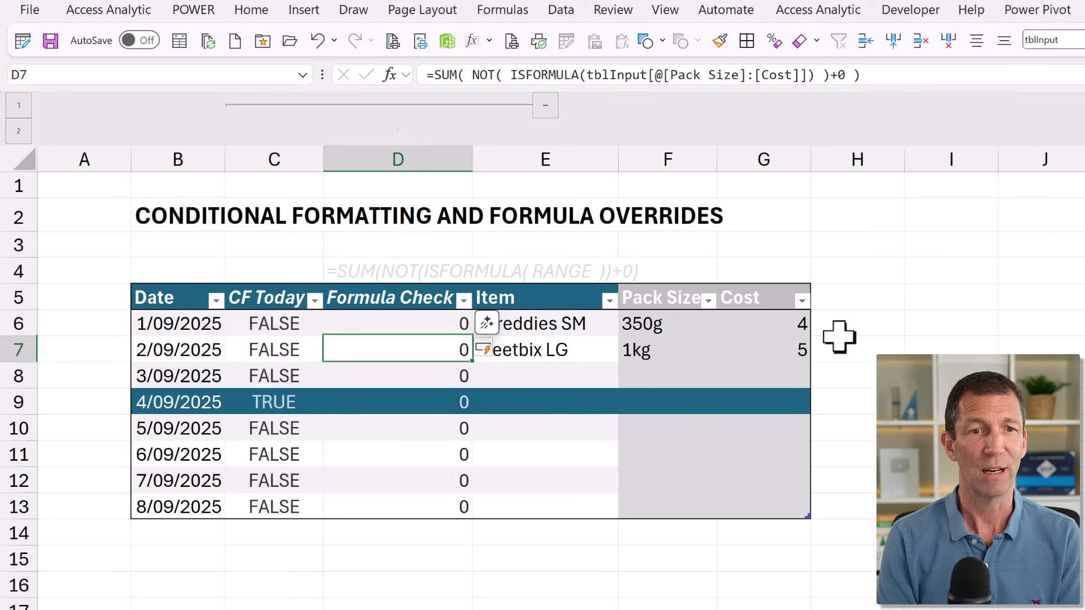
- Overwrite Weetbix LG's Pack Size in F7 with 100 as a test
key("Up")
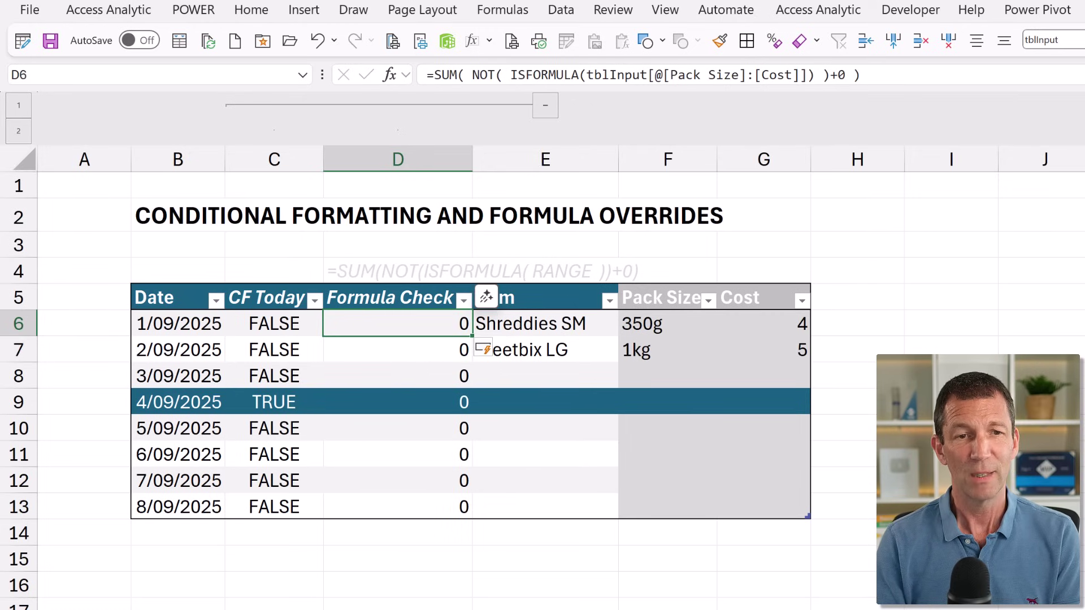
left_click(693, 347)
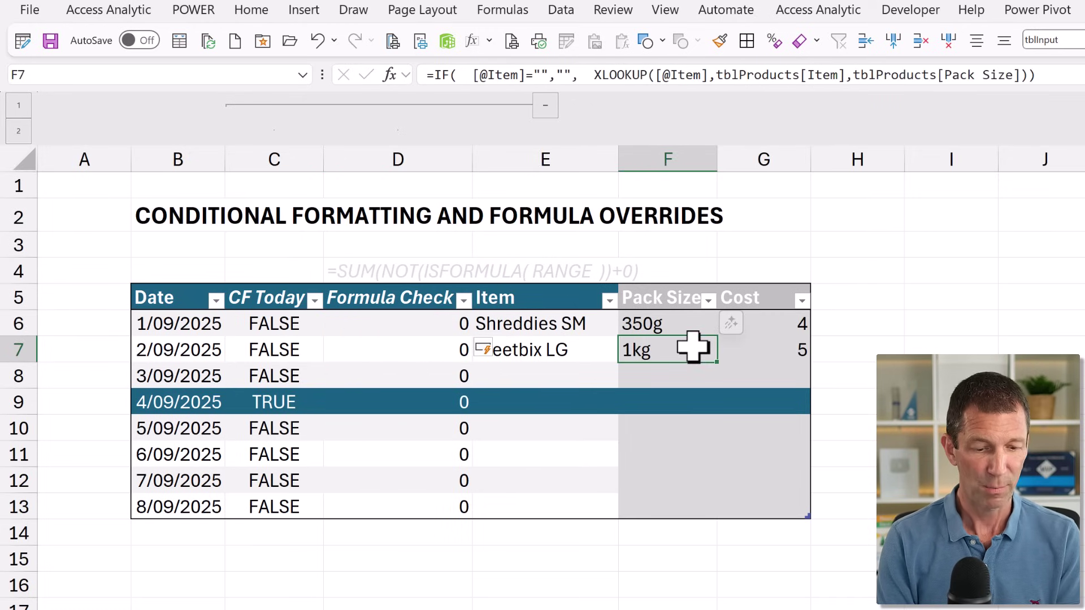
type("1")
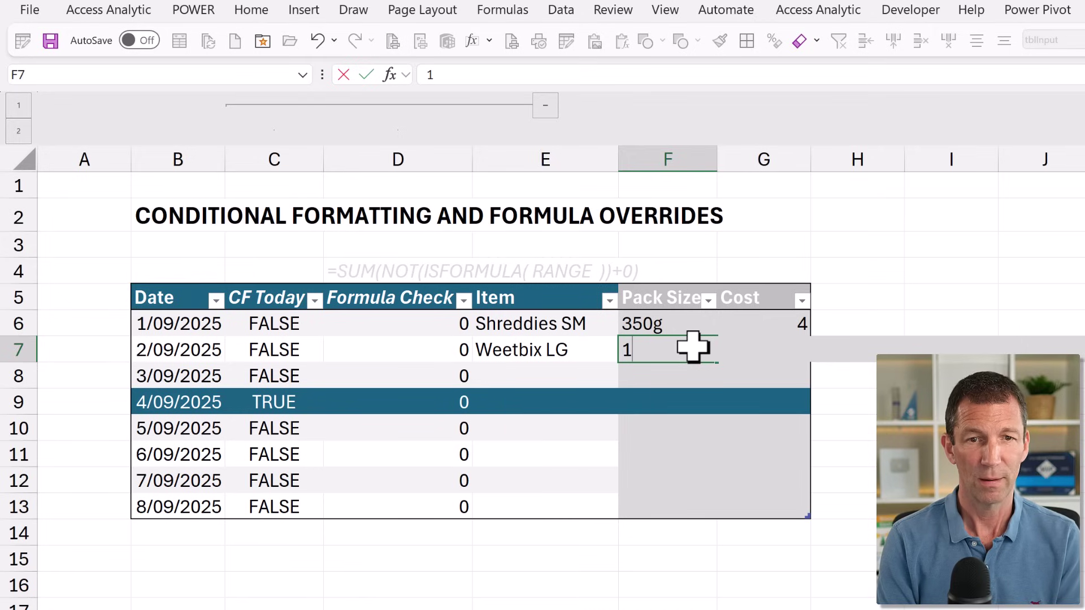
type("00")
key("Return")
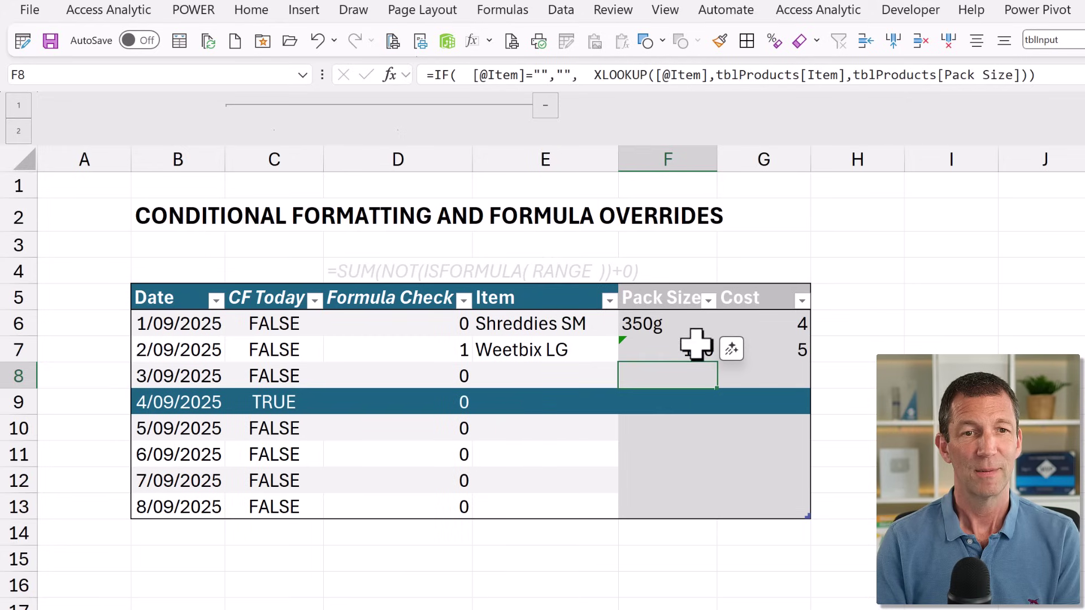
- Check Formula Check reads 1, undo the override, and select the Pack Size and Cost cells
left_click(440, 345)
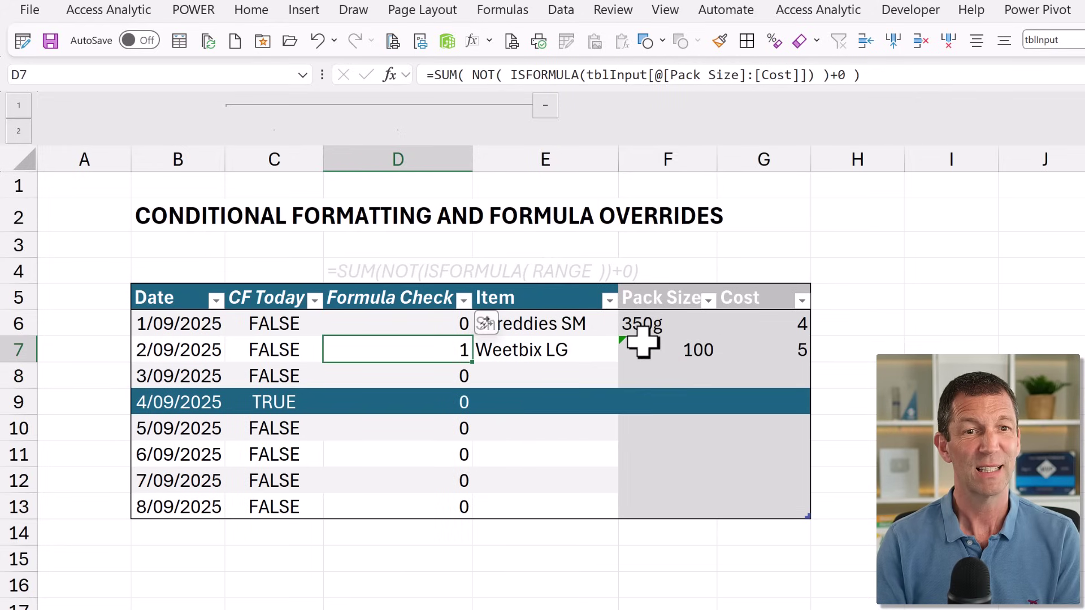
key("ctrl+z")
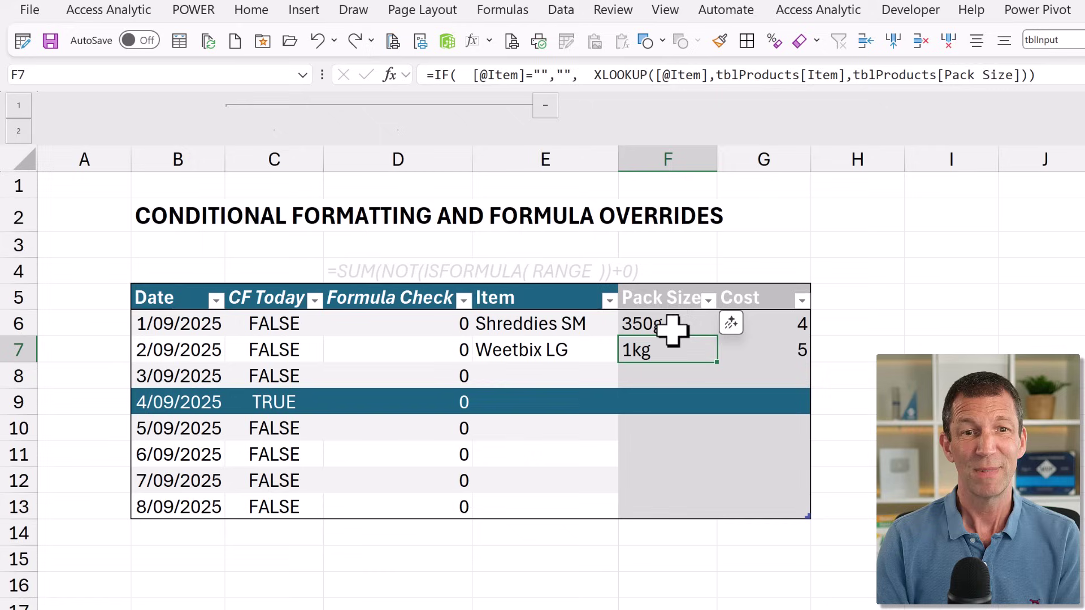
left_click_drag(670, 276, 793, 285)
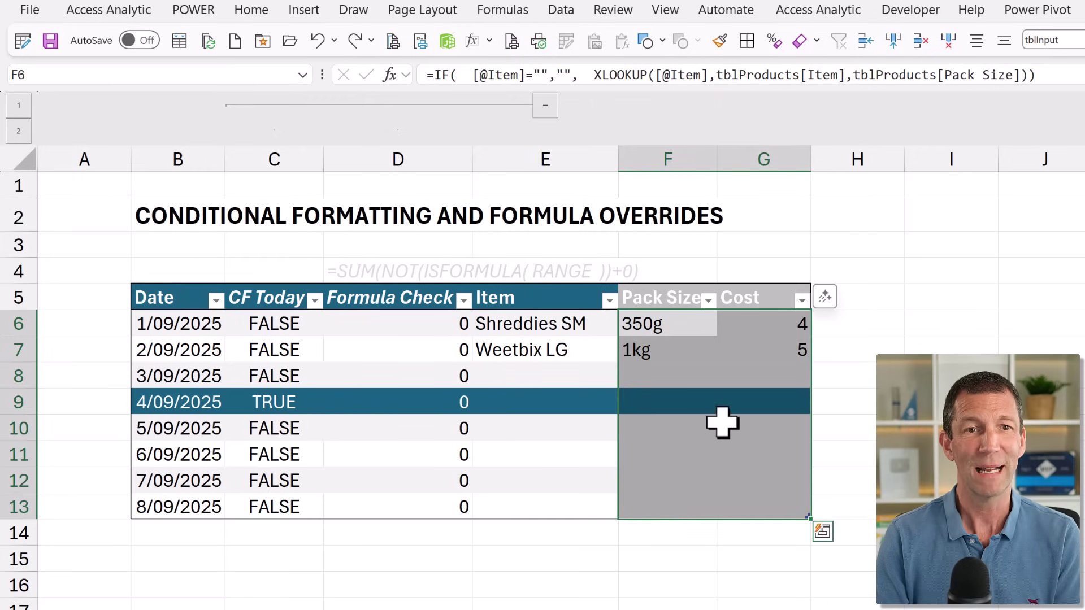
left_click(253, 12)
left_click(903, 85)
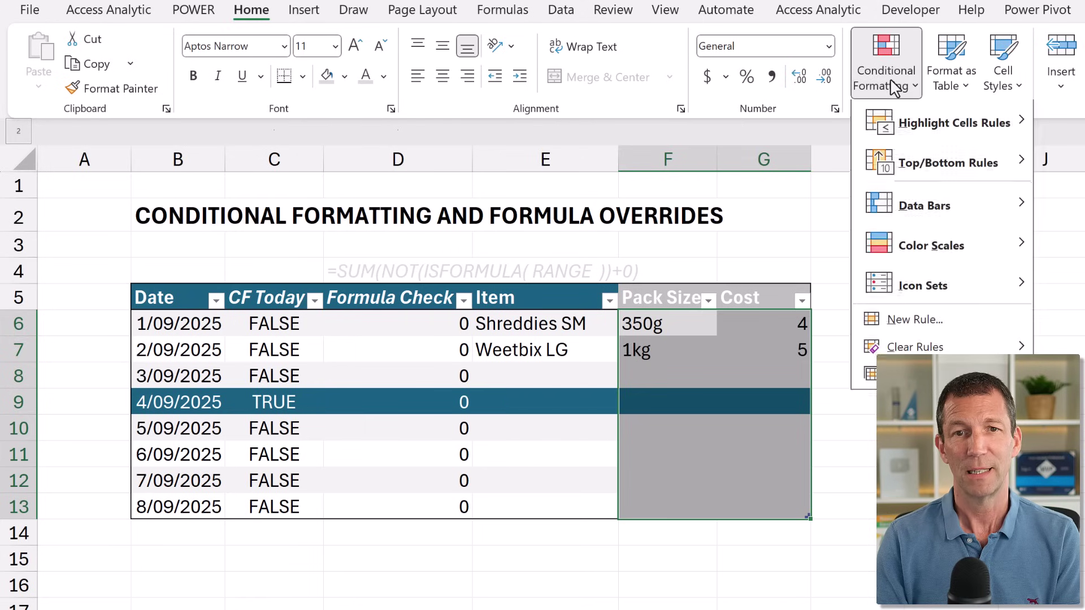
left_click(928, 320)
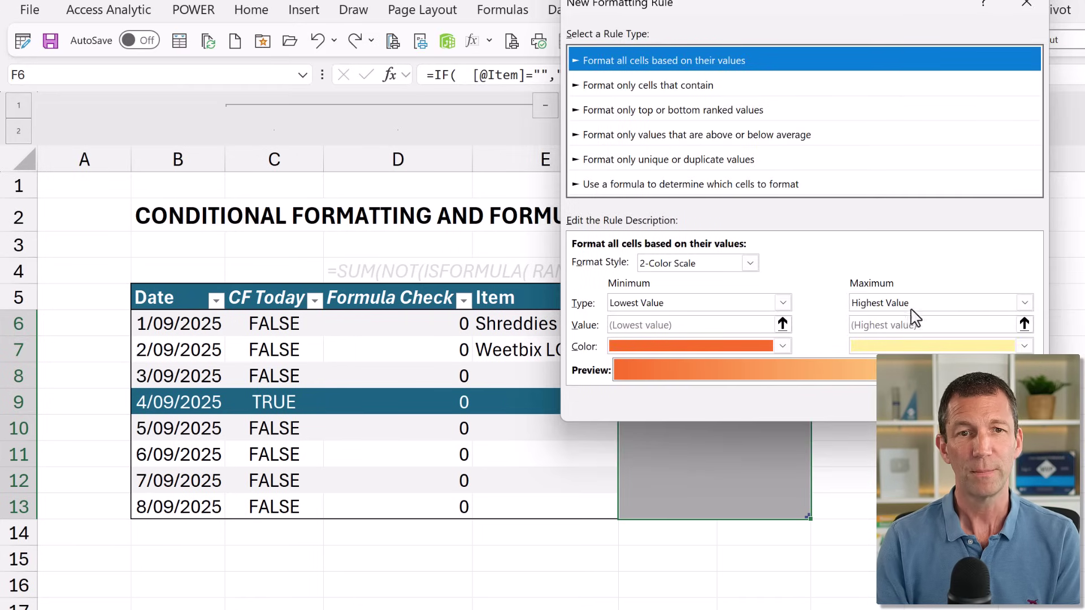
left_click(745, 186)
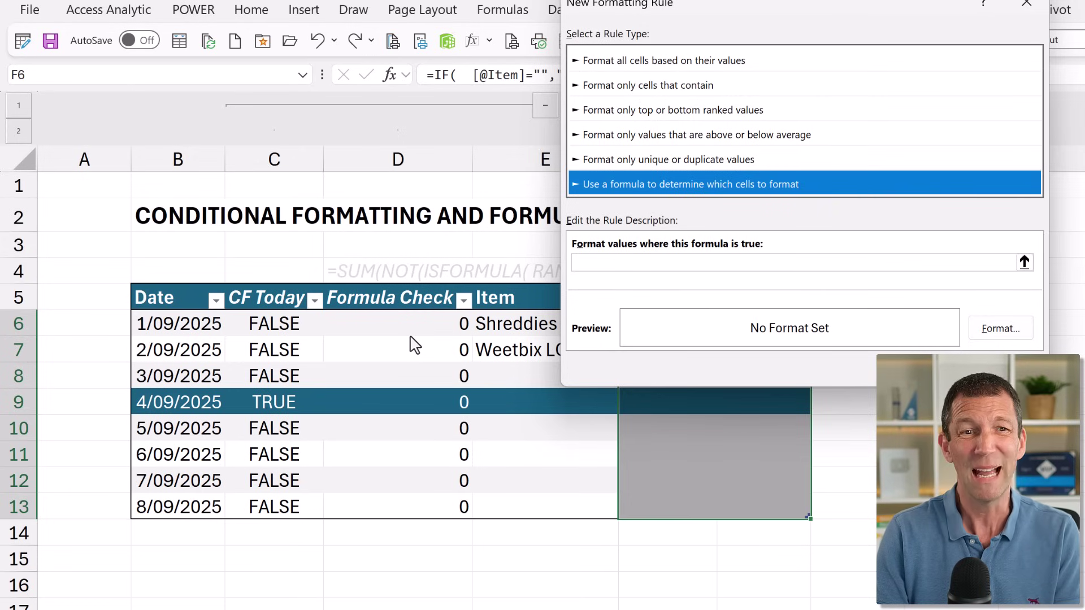
left_click(1009, 373)
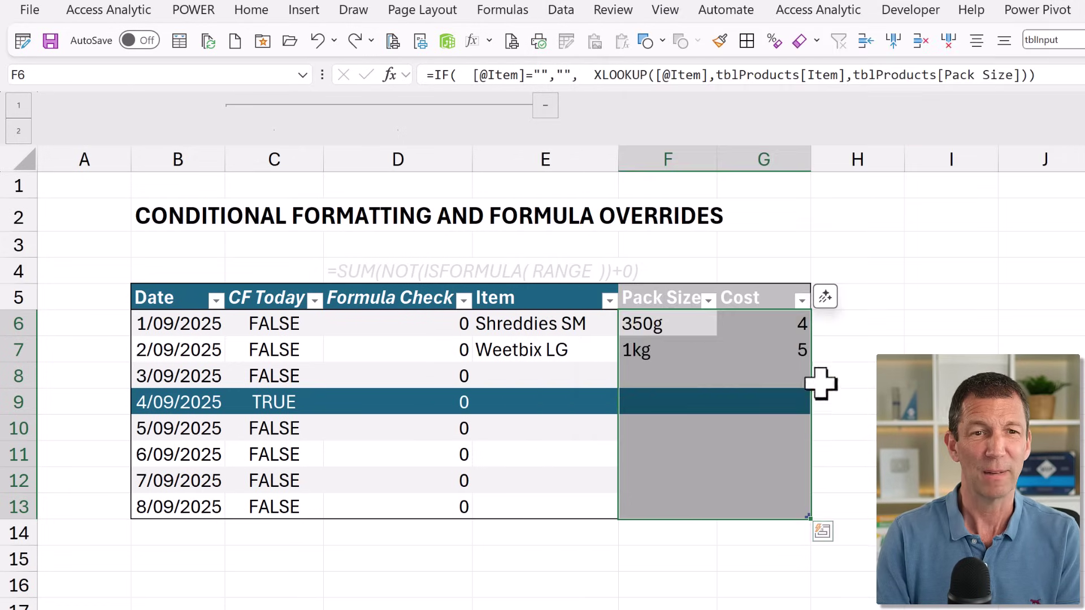
- Append >0 to the D6 SUM formula so every row reads FALSE, then select F6:G13
left_click(456, 319)
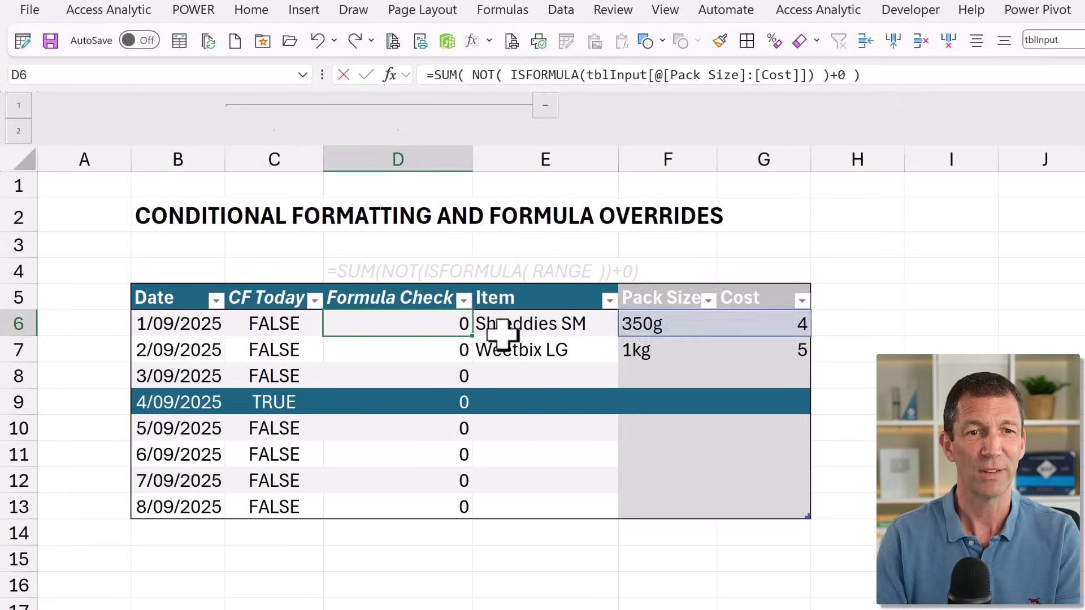
key("F2")
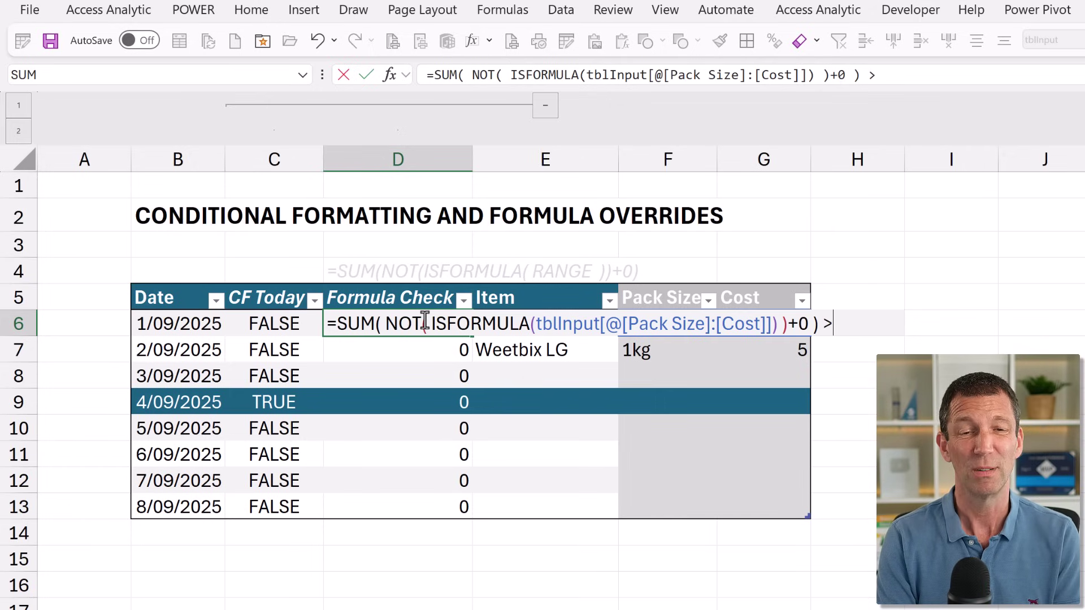
key("Return")
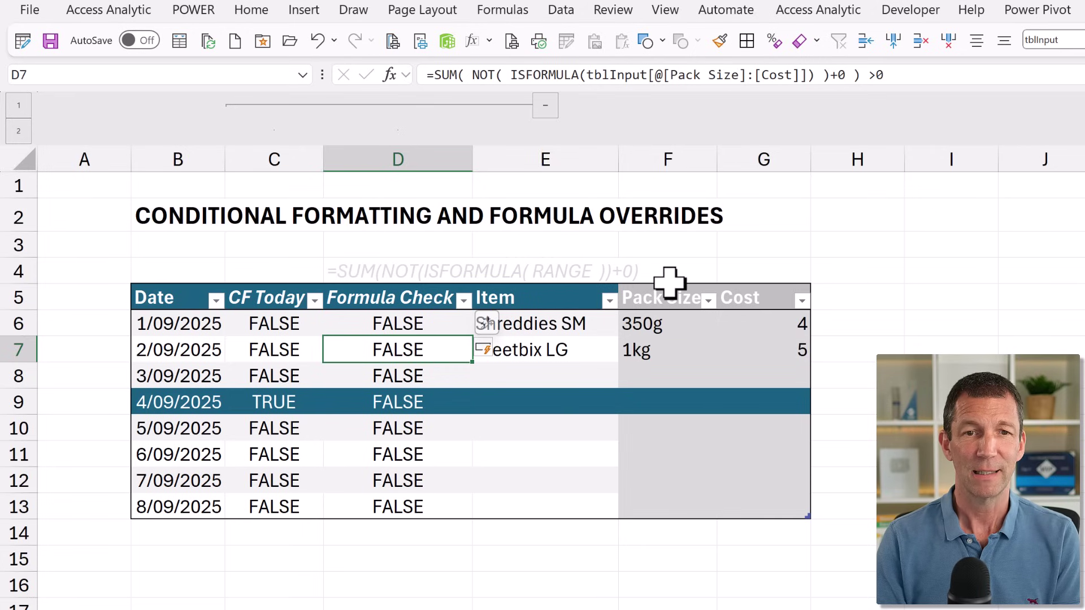
left_click_drag(672, 277, 770, 274)
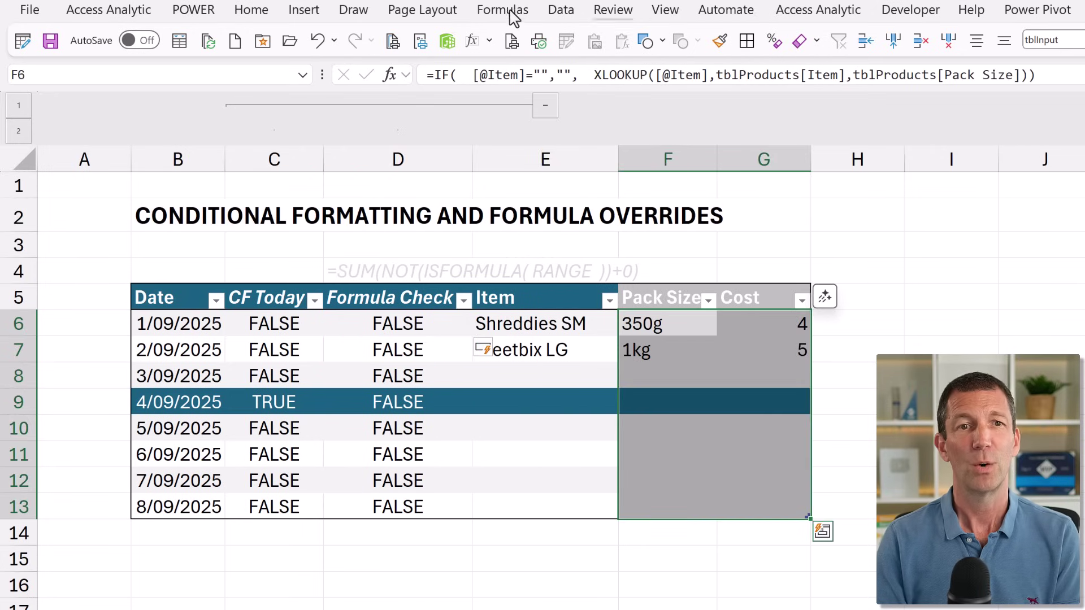
- Create a formula-based New Formatting Rule whose condition is =$D6, pointing at Formula Check
left_click(262, 13)
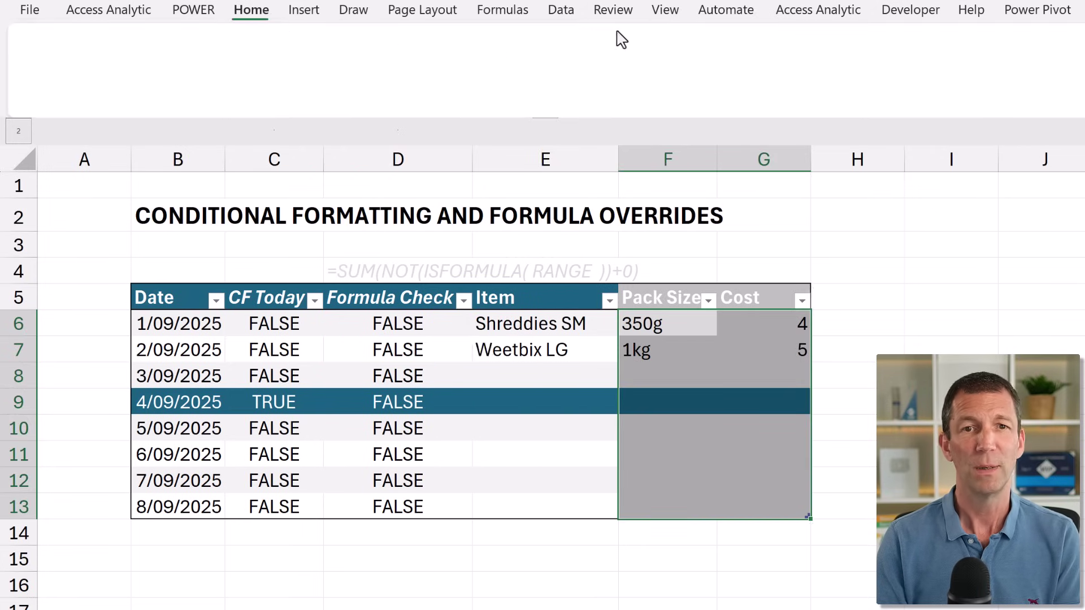
left_click(893, 79)
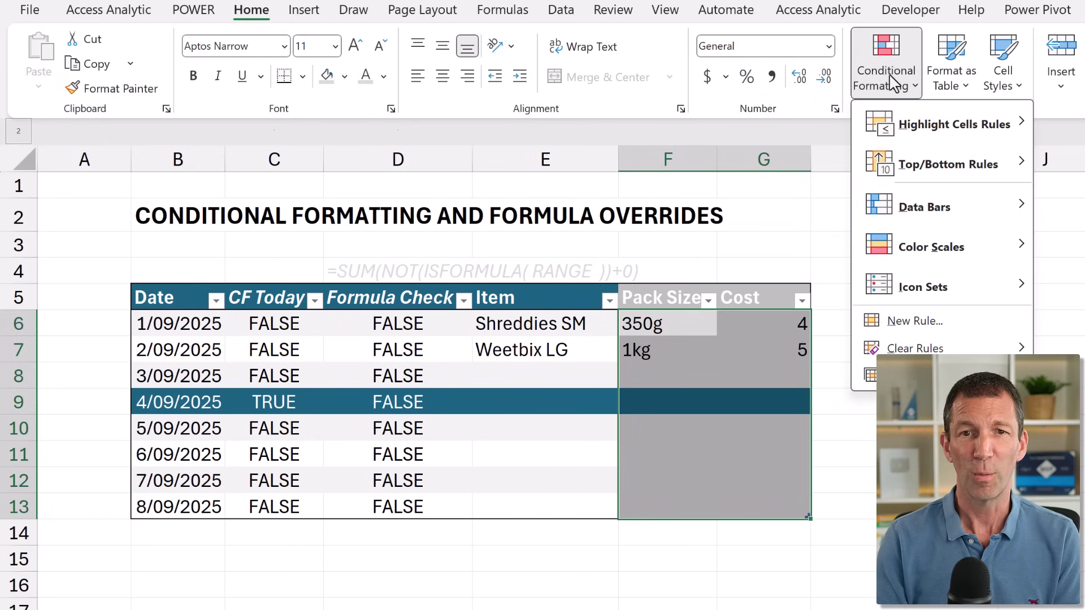
left_click(926, 322)
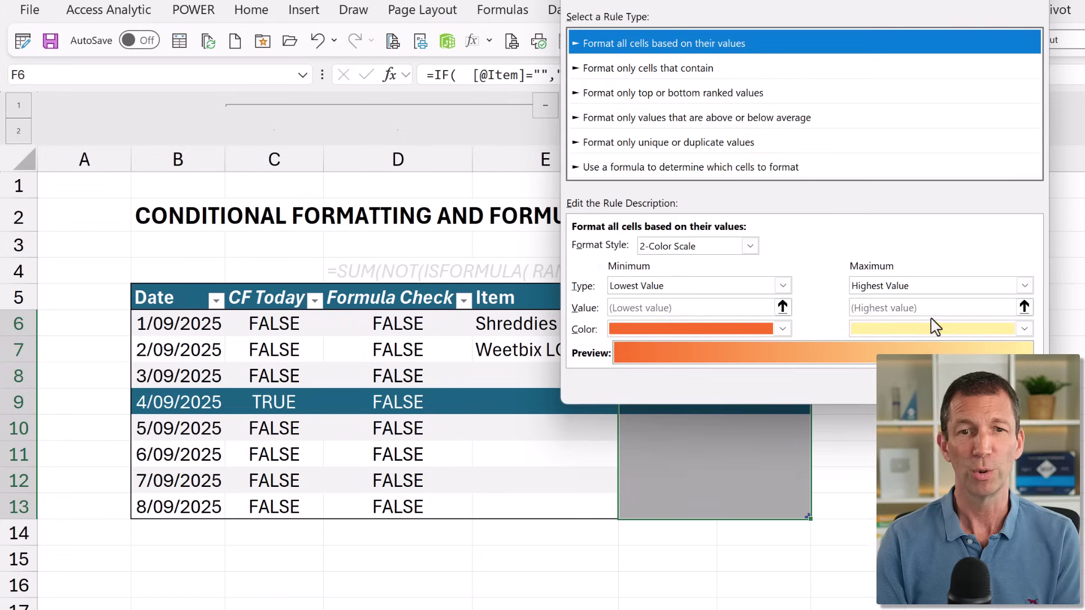
left_click(718, 166)
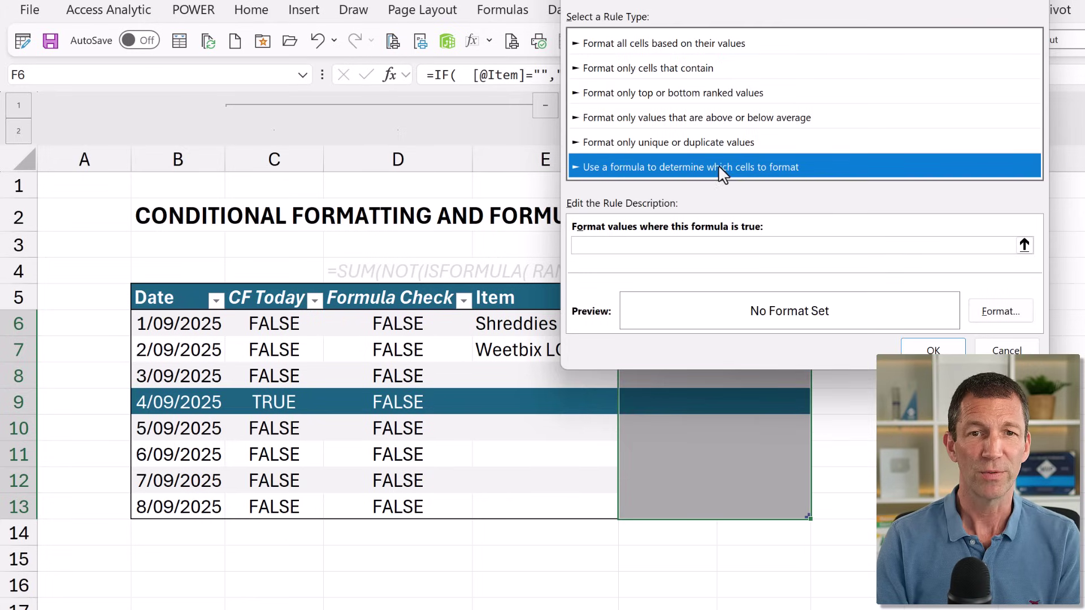
left_click(694, 247)
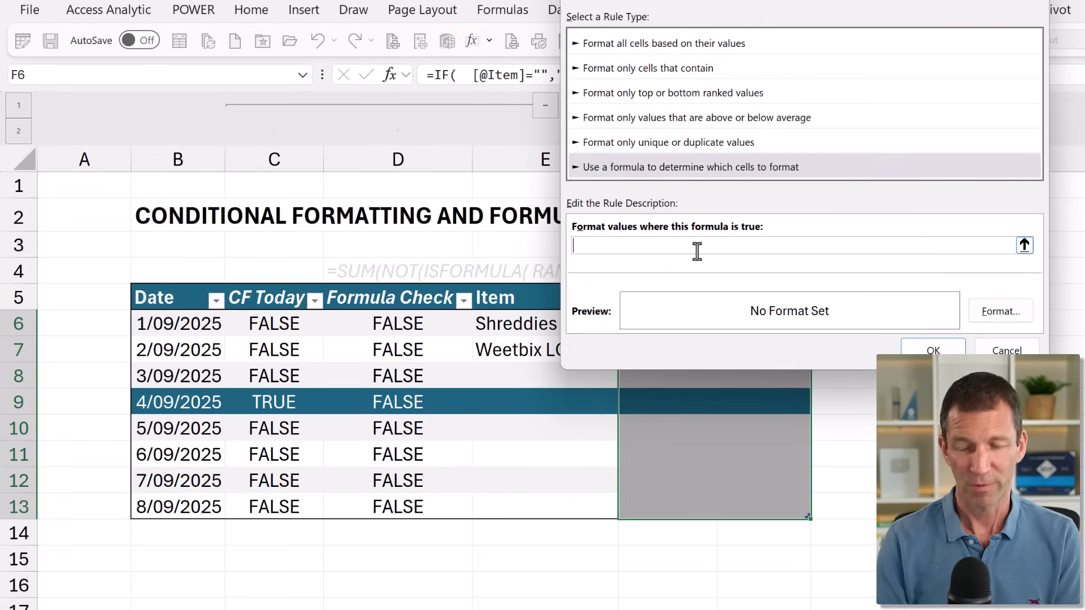
left_click_drag(744, 2, 1038, 19)
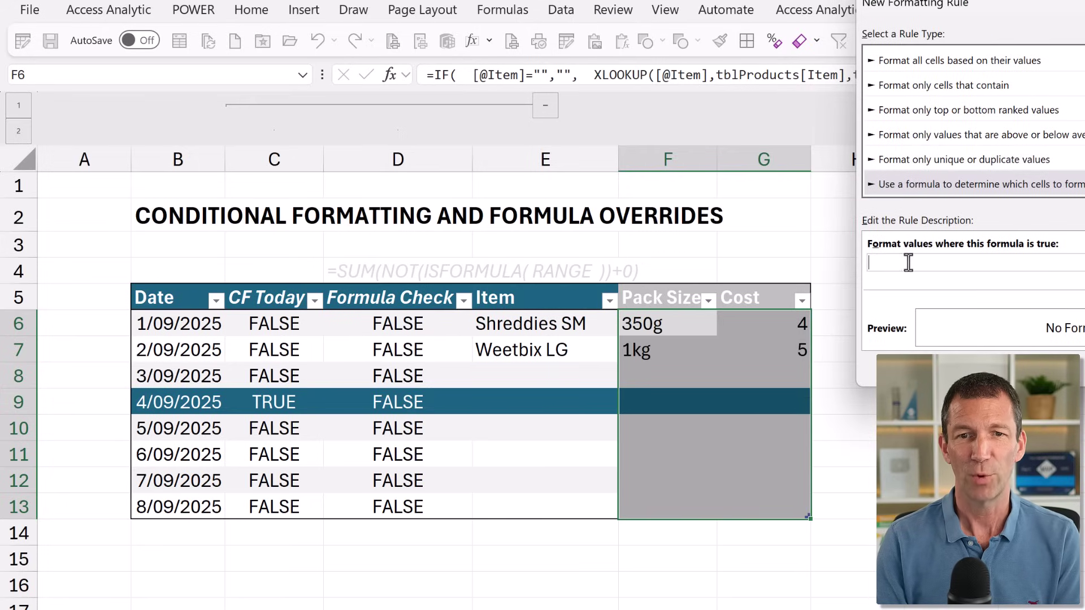
type("=")
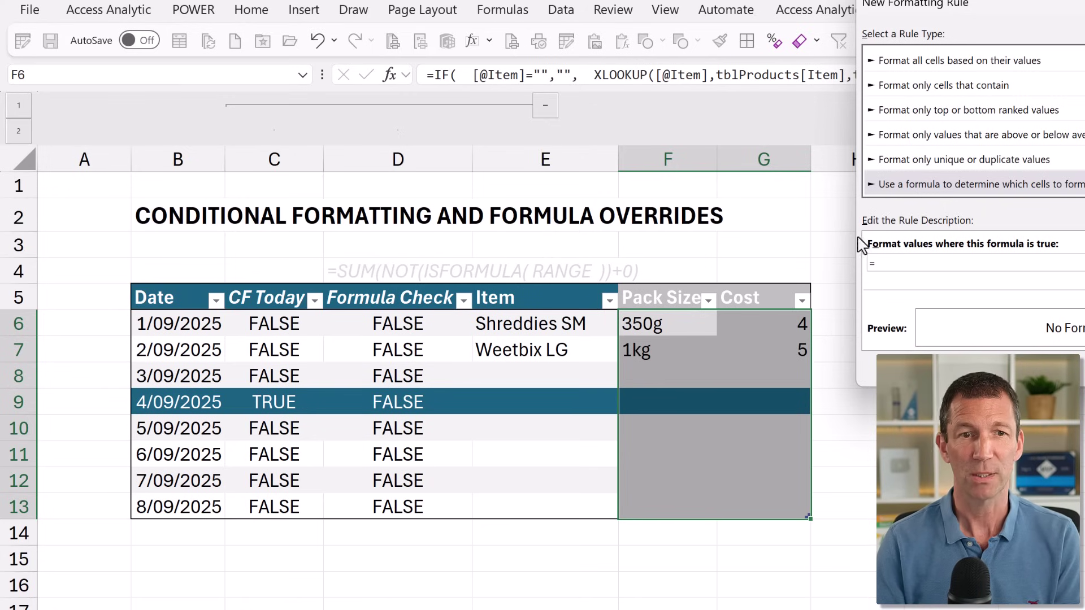
left_click(417, 320)
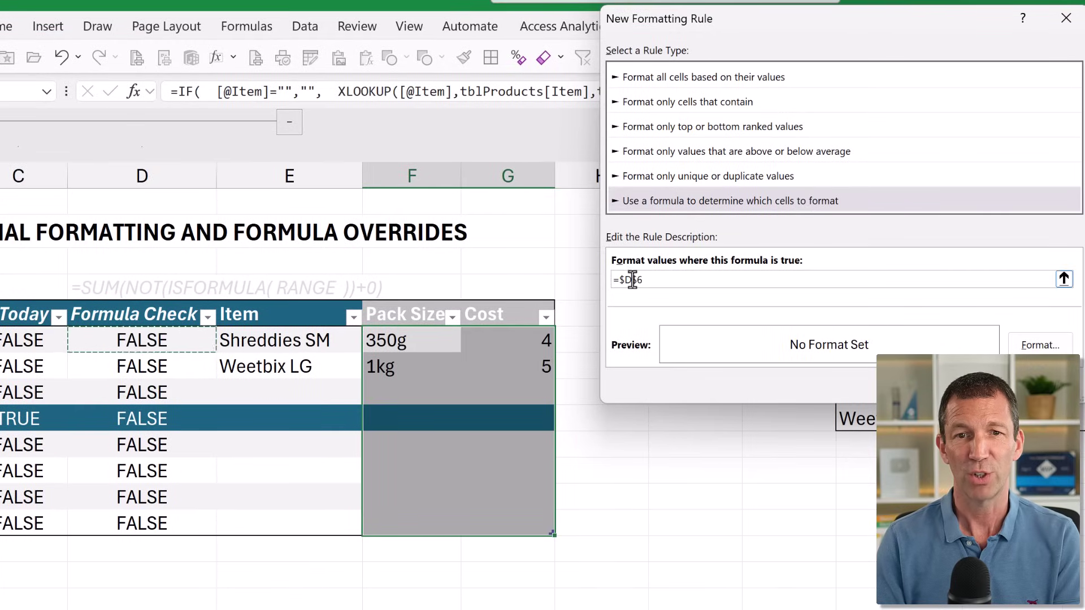
left_click(633, 279)
key("Delete")
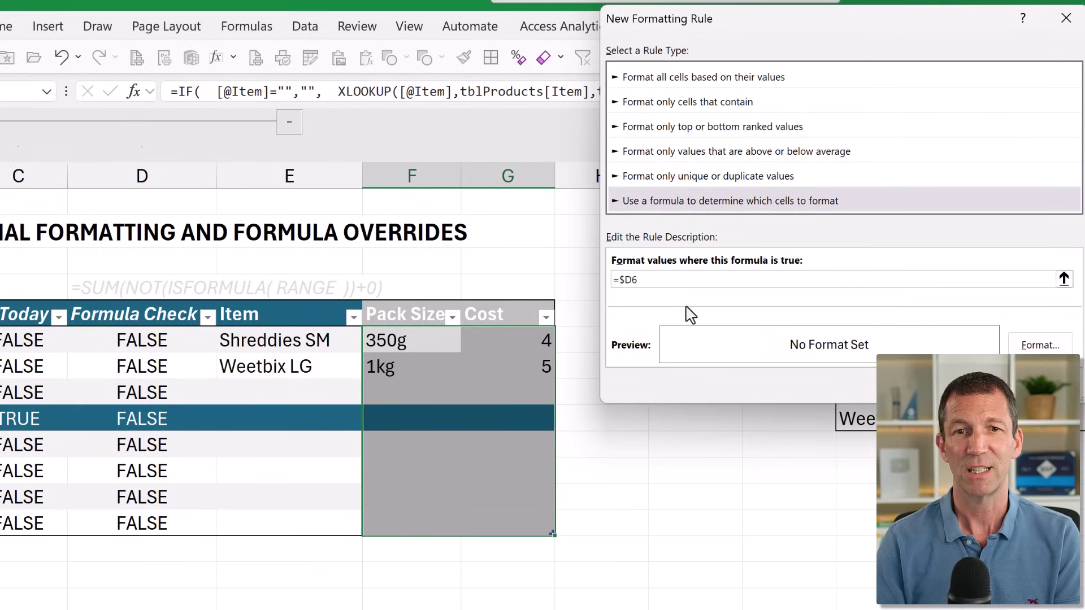
- Give the =$D6 rule's format a peach fill colour
left_click(1034, 345)
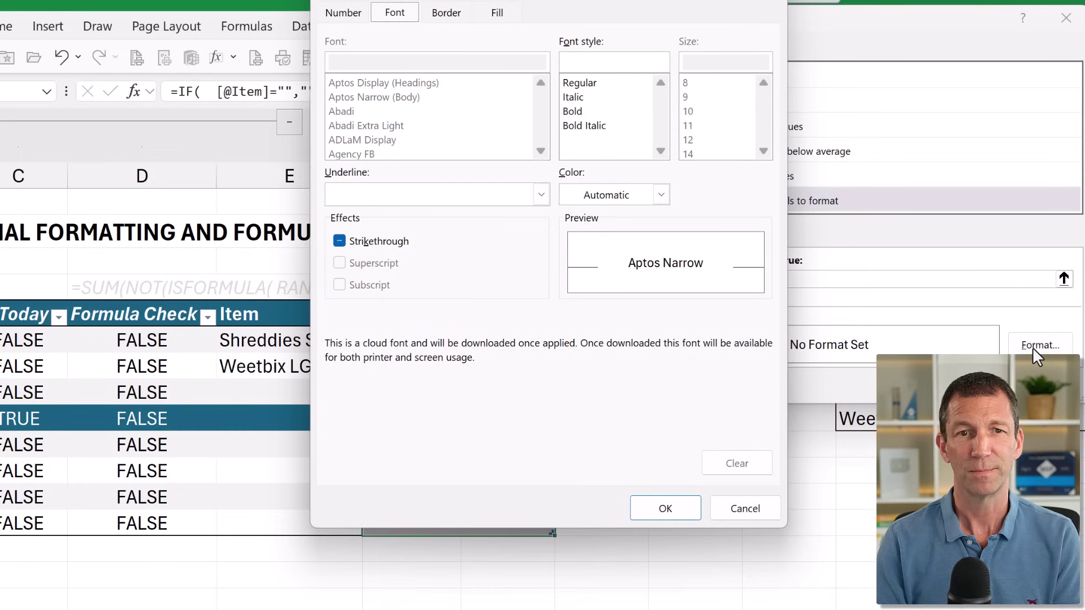
left_click(498, 14)
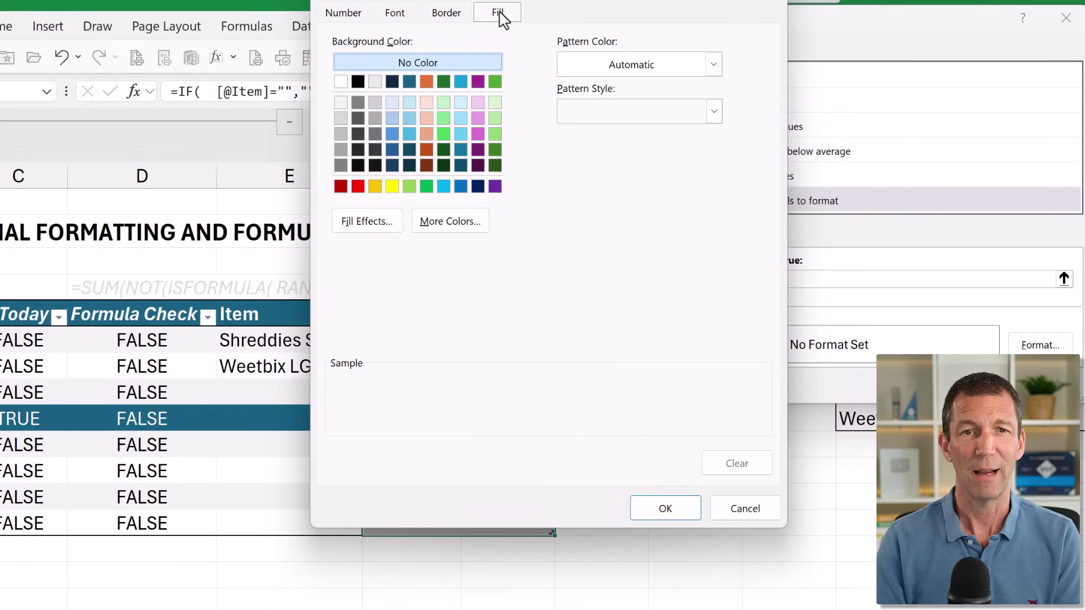
left_click(427, 118)
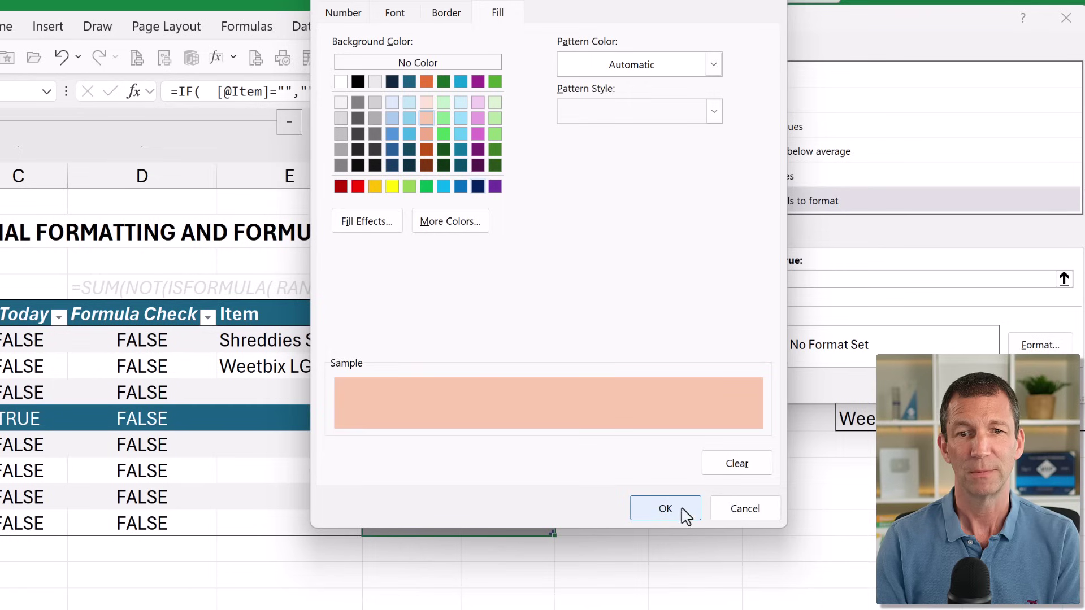
left_click(667, 509)
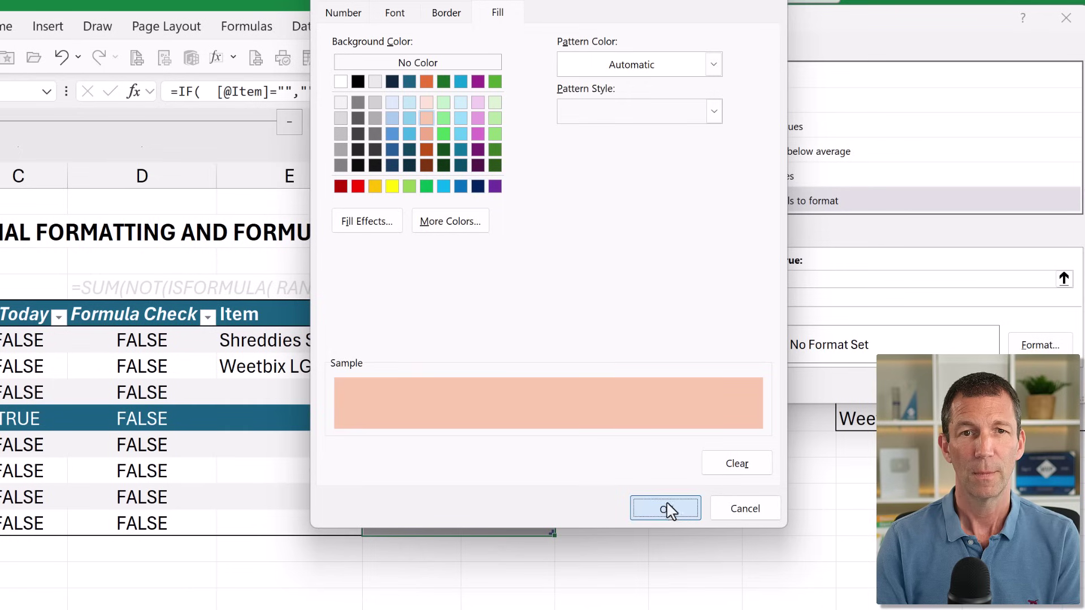
- Make the flagged text bold and black, then save the new formatting rule
left_click(429, 61)
left_click(394, 12)
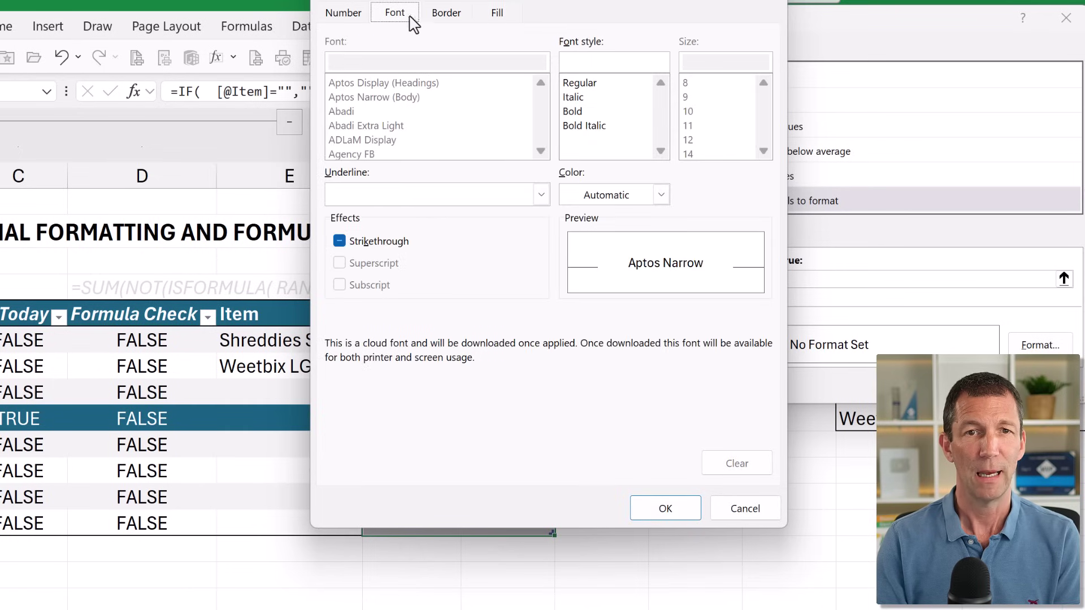
left_click(499, 15)
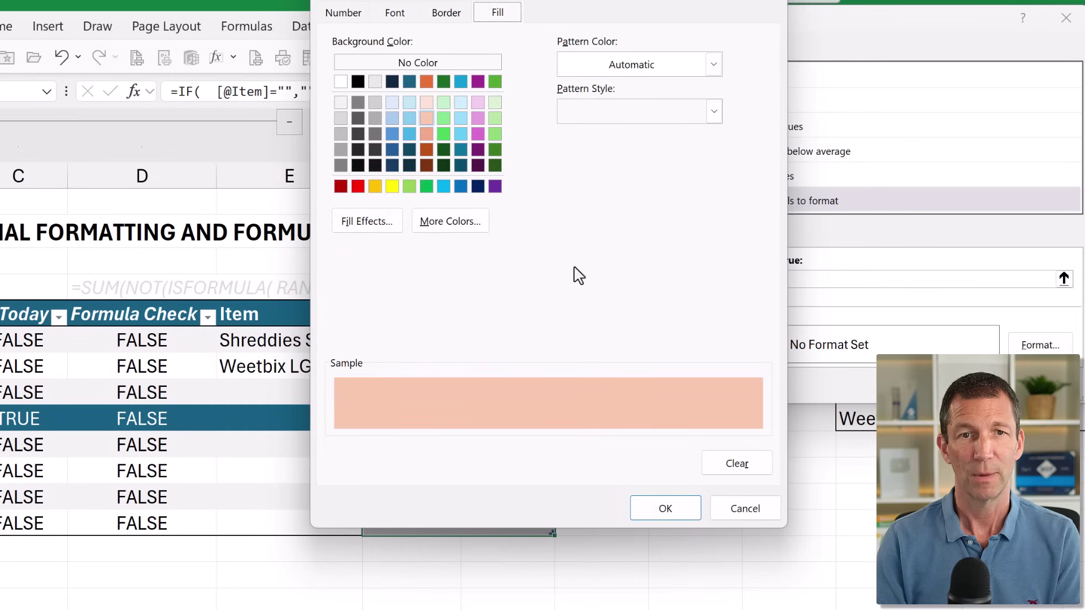
left_click(399, 17)
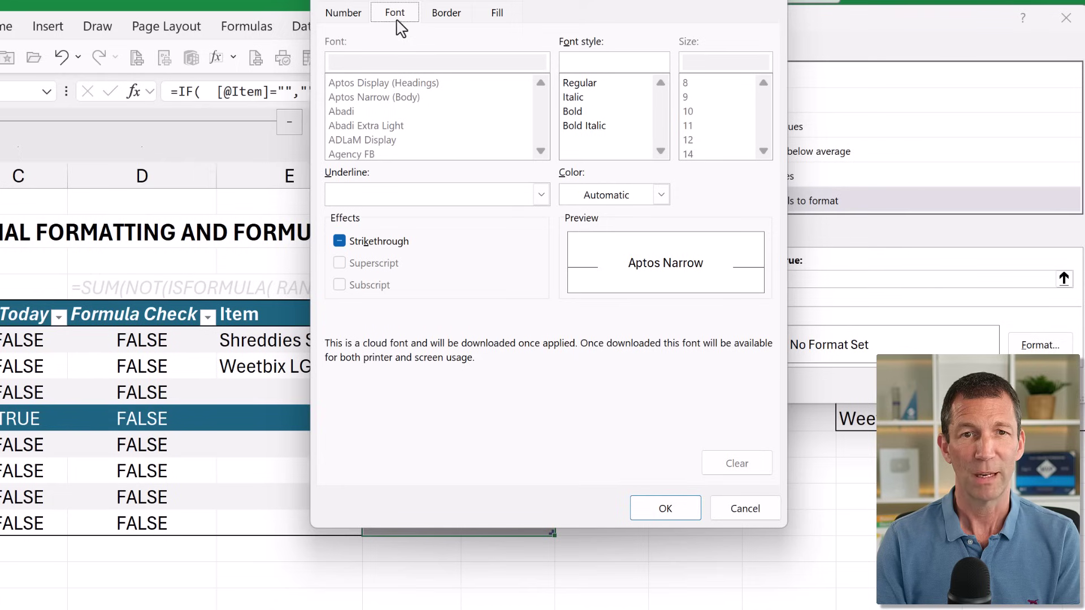
left_click(582, 112)
left_click(617, 198)
left_click(601, 279)
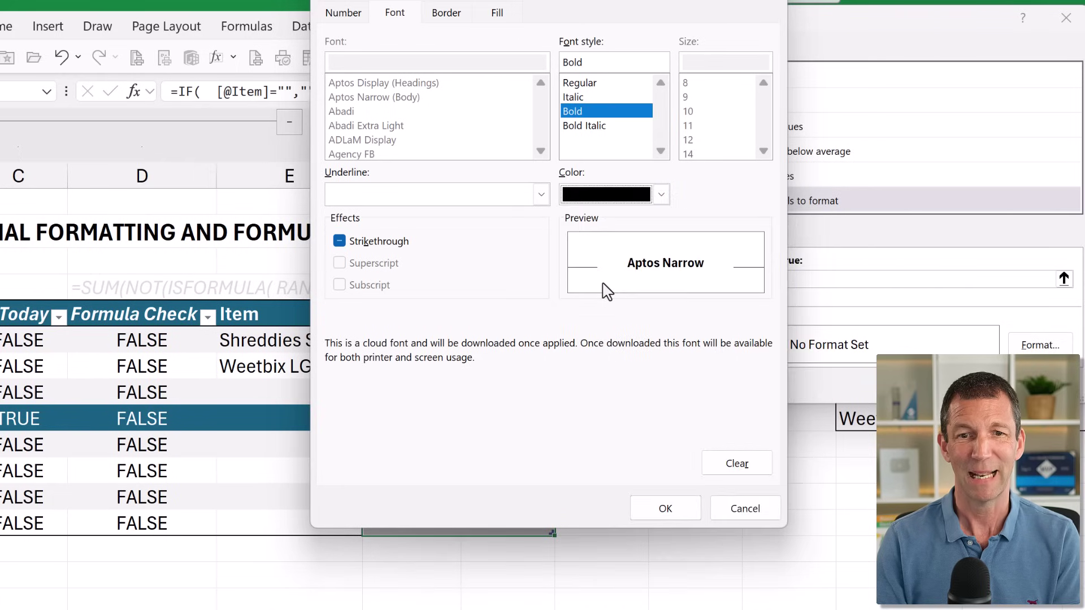
left_click(665, 508)
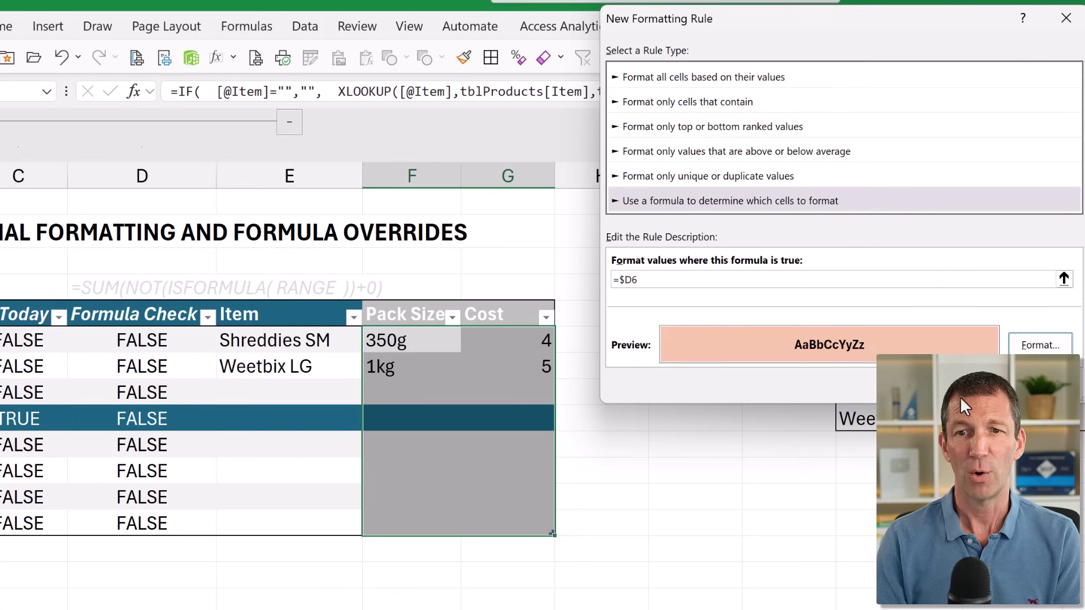
left_click(981, 378)
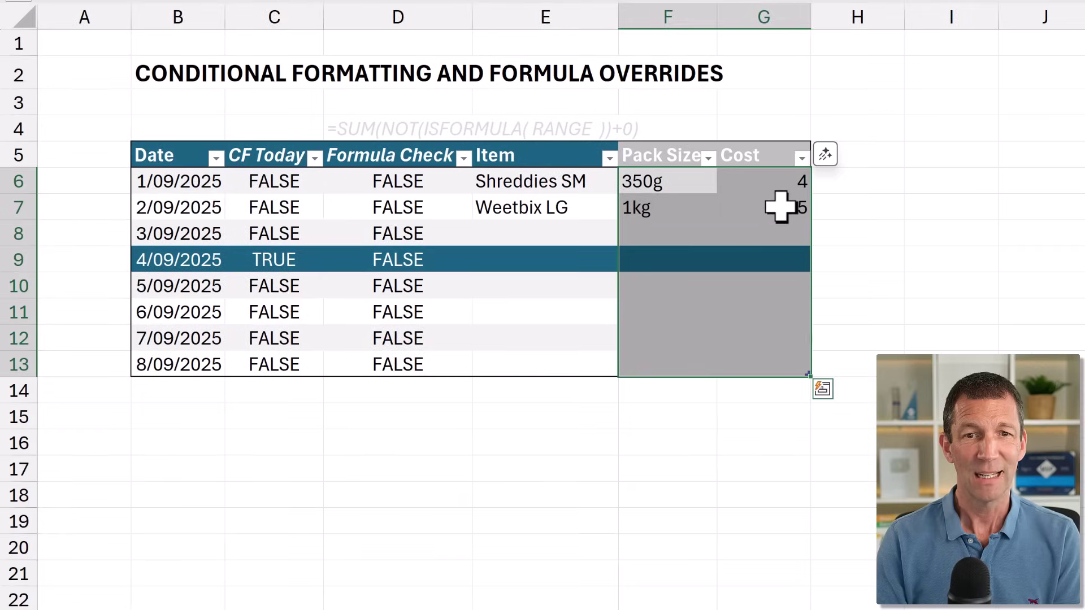
- Overwrite Weetbix LG's Cost with 6, check D7 reads TRUE, and reselect the Pack Size/Cost columns
left_click(525, 363)
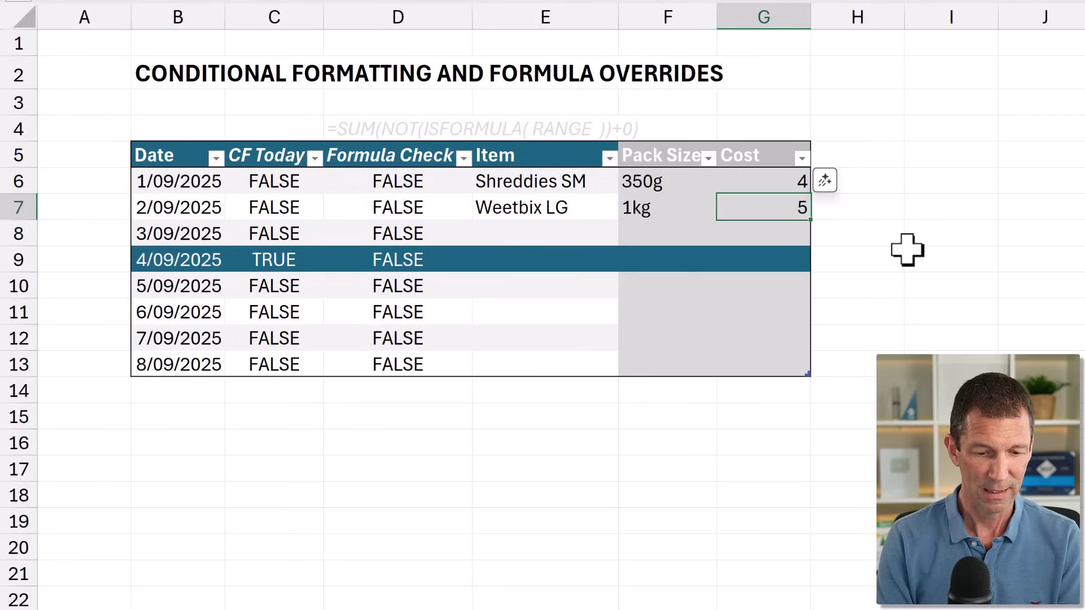
type("6")
key("Return")
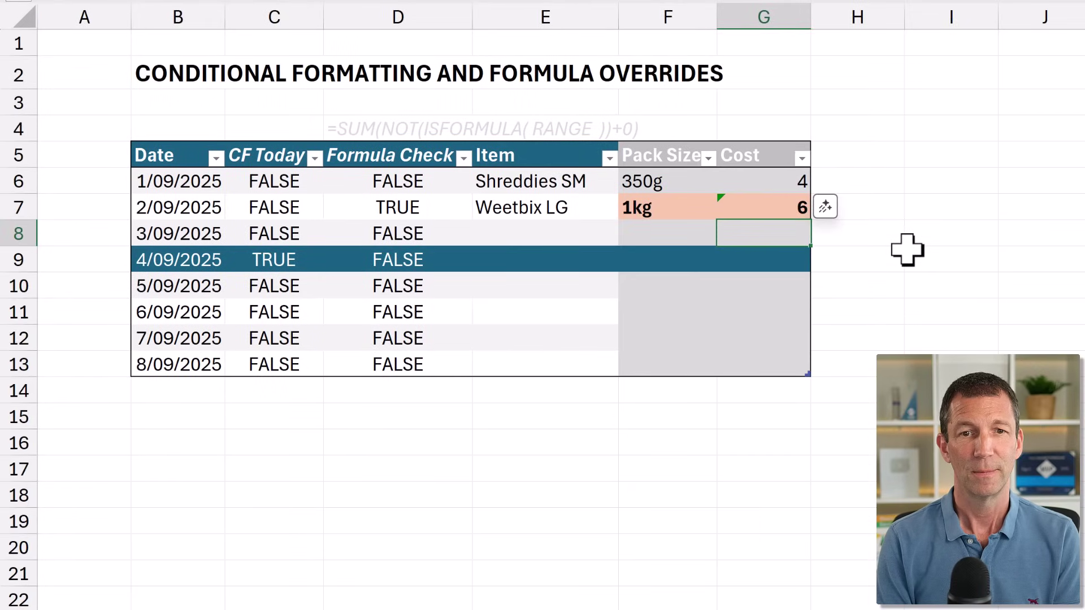
key("Up")
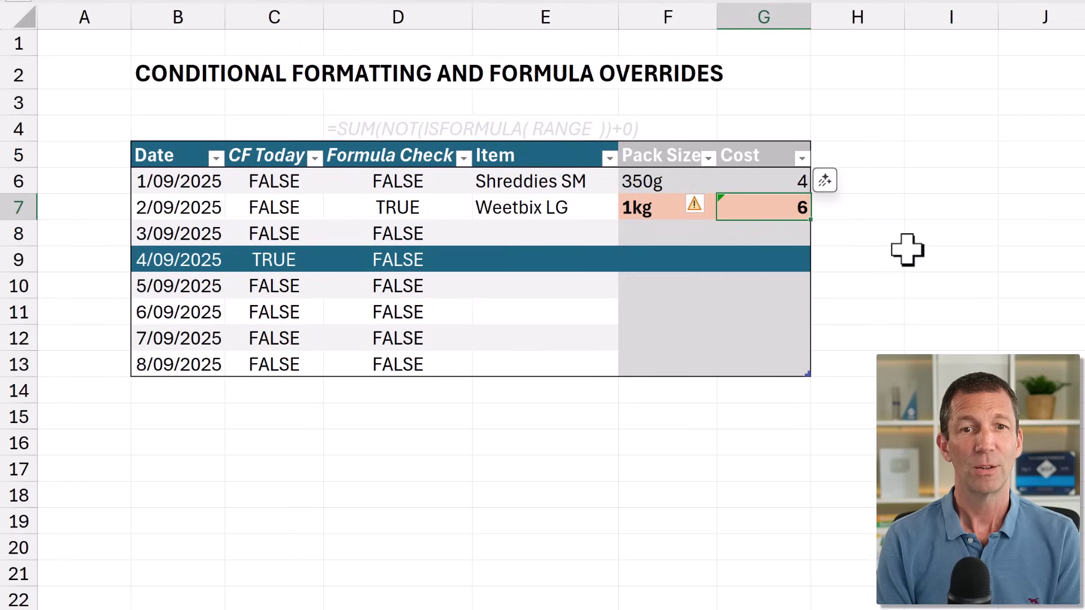
key("Left")
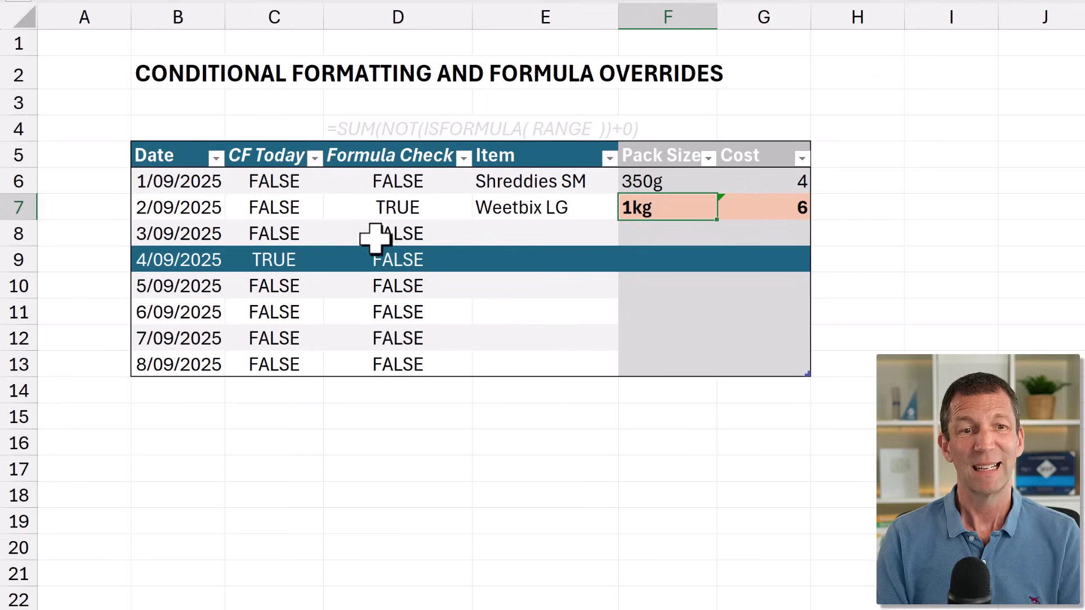
left_click(412, 202)
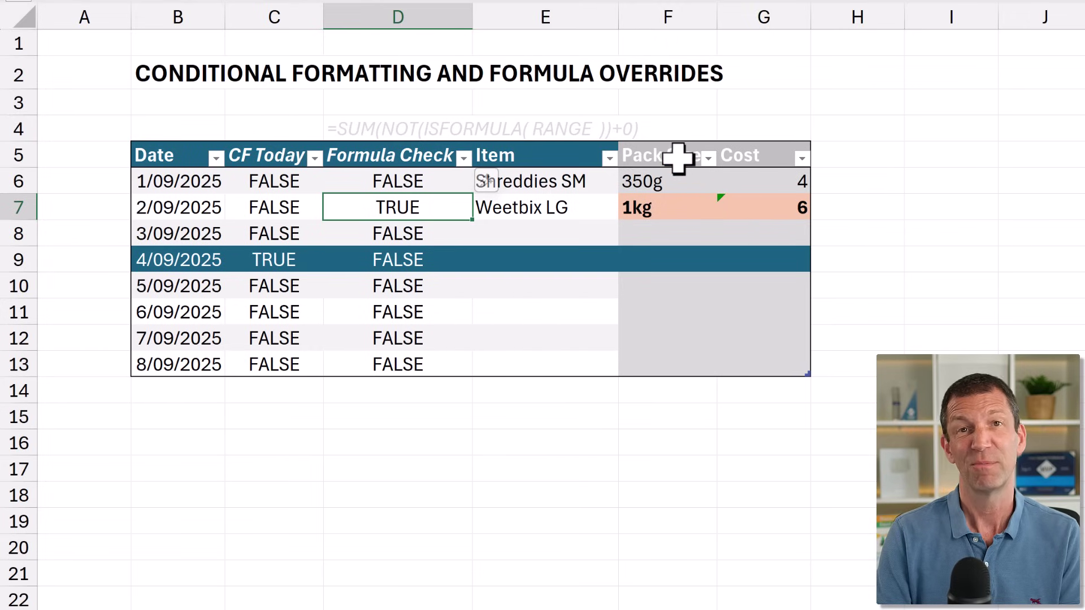
left_click_drag(669, 139, 760, 161)
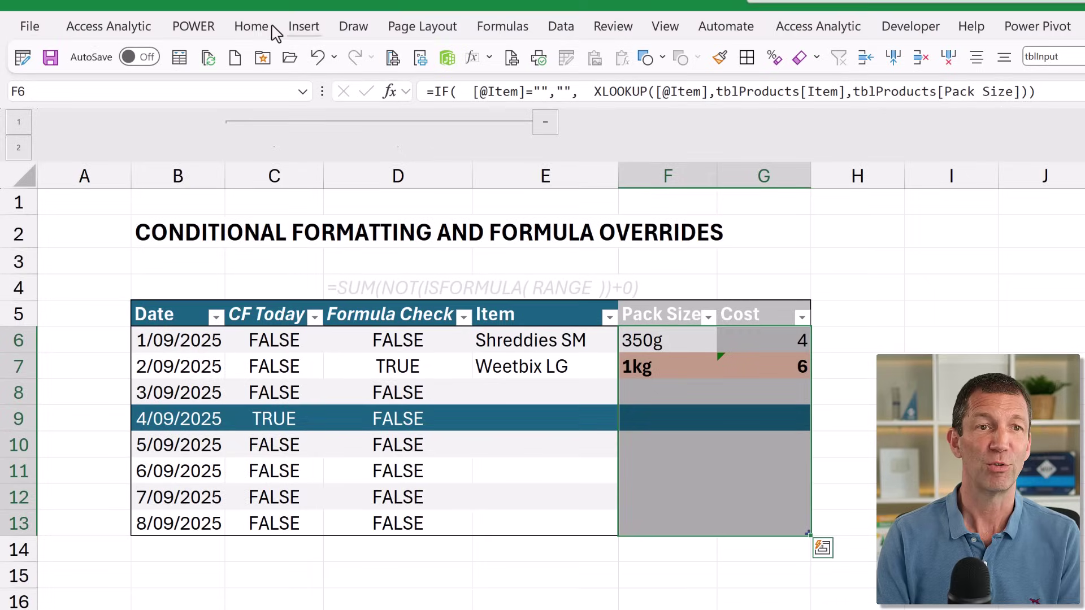
- Open the =$D6 peach-fill rule from the Conditional Formatting Rules Manager for editing
left_click(252, 26)
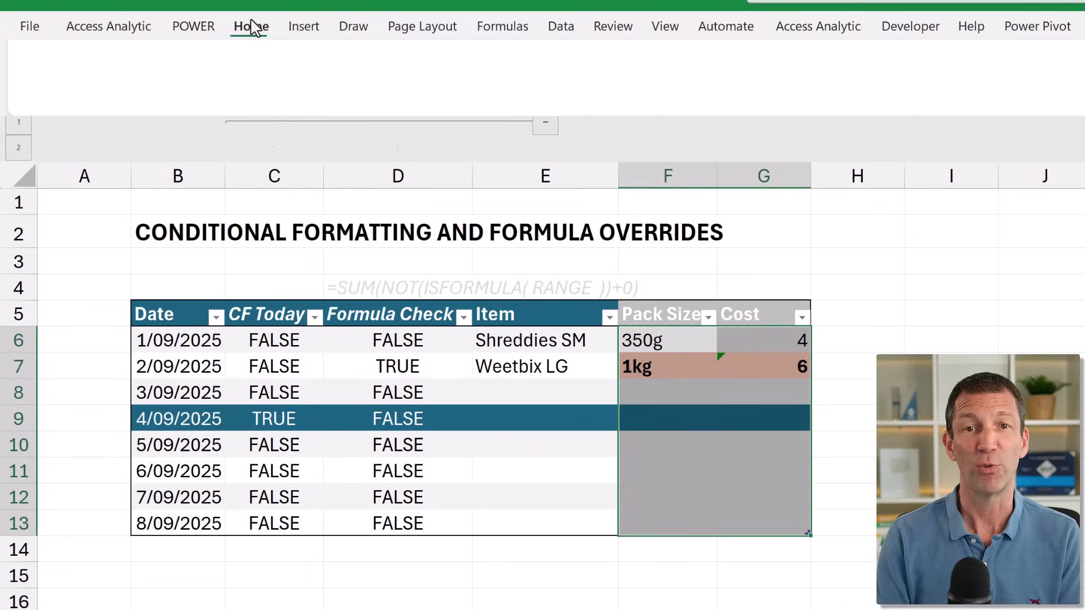
left_click(856, 99)
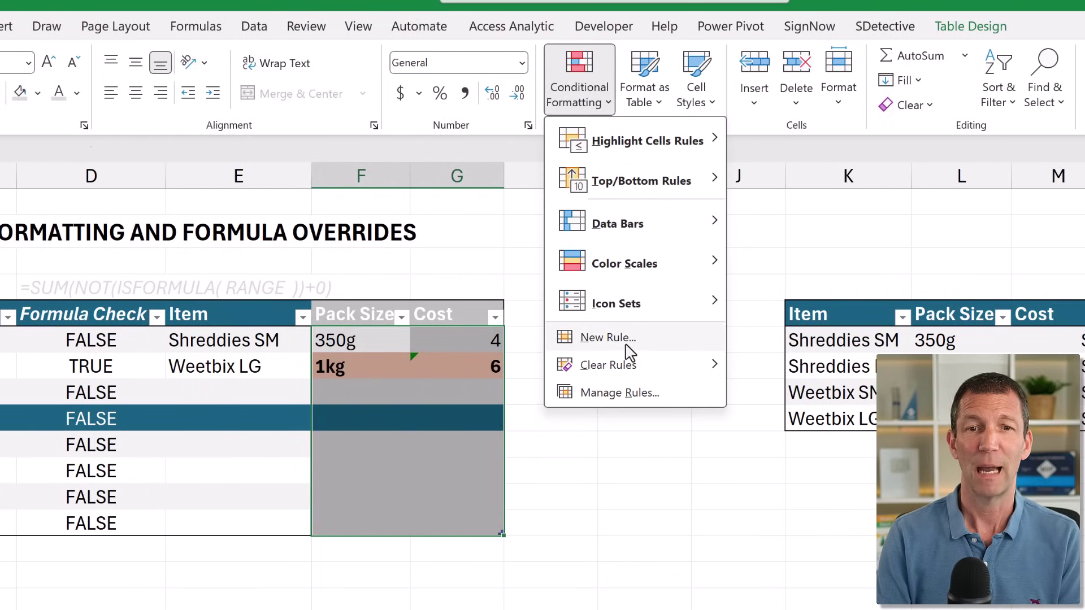
left_click(643, 393)
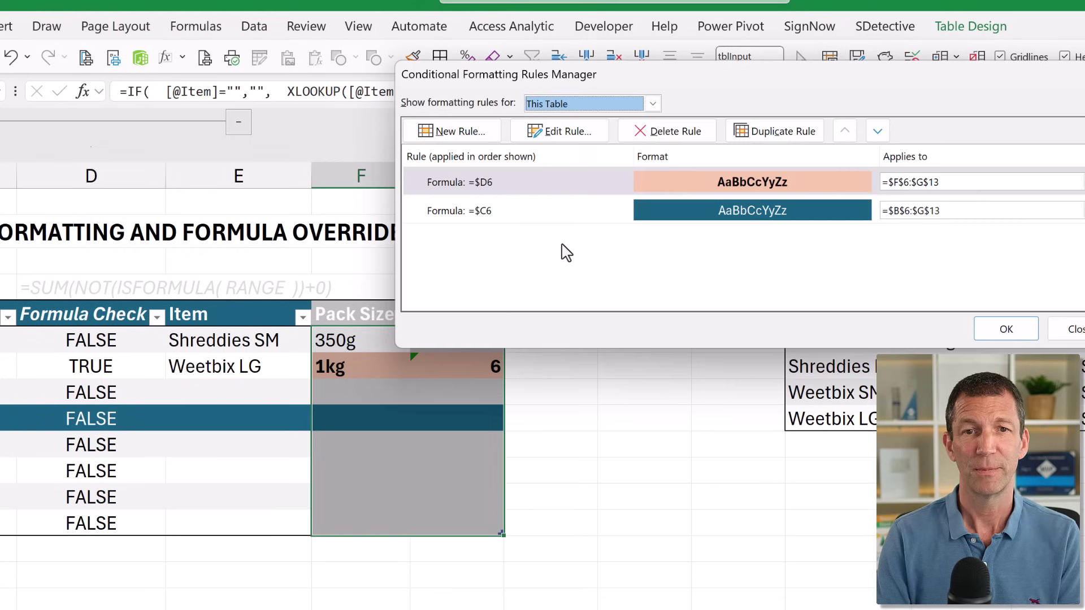
left_click(537, 180)
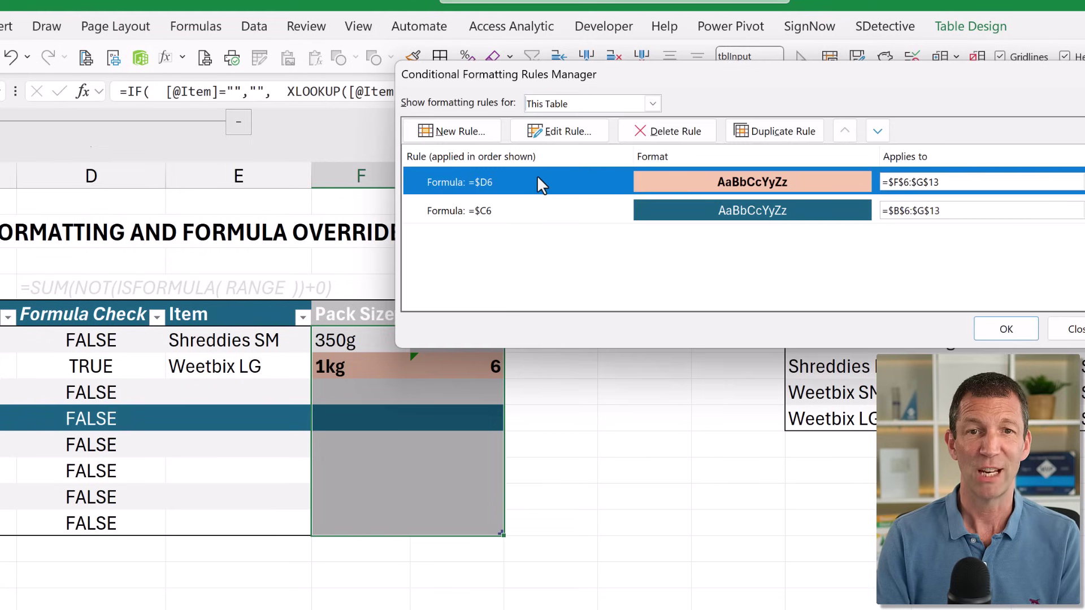
left_click(564, 135)
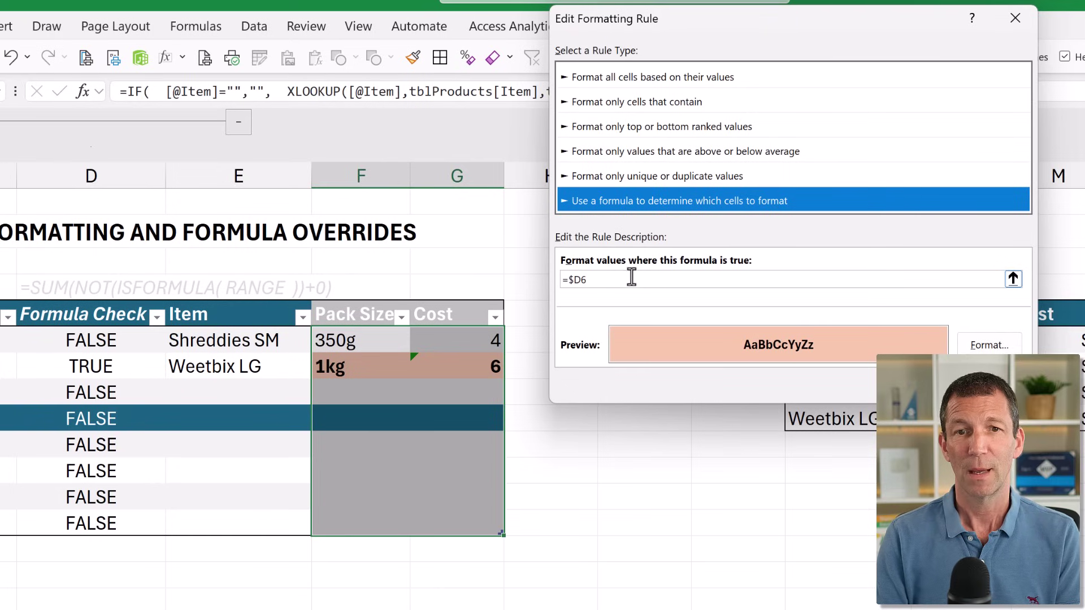
- Replace the rule condition with =NOT(ISFORMULA(F6)) using a relative F6 reference, and save it
key("Tab")
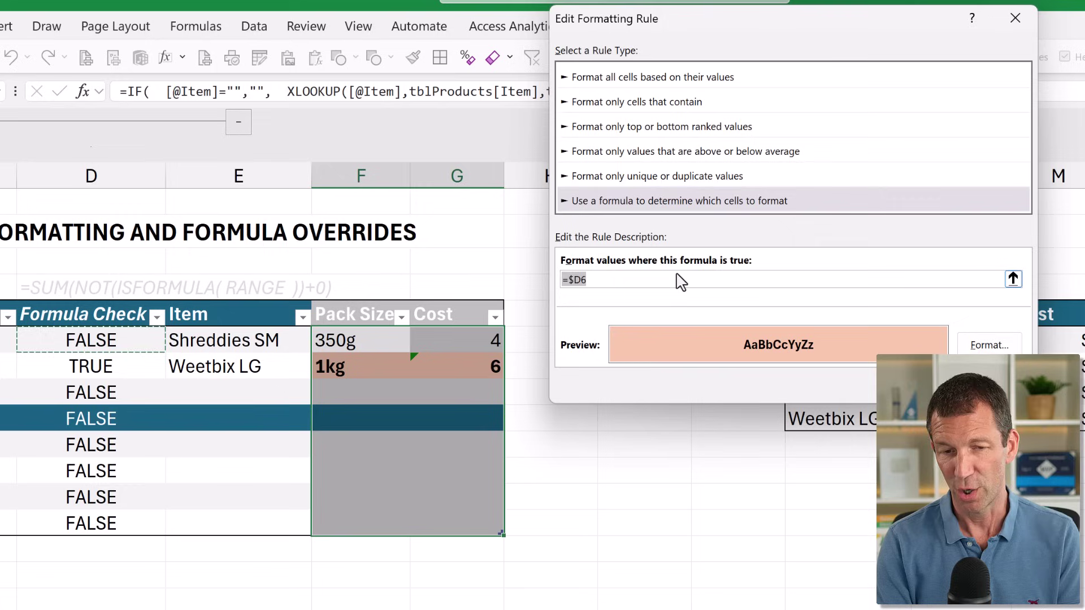
type("=NOT(")
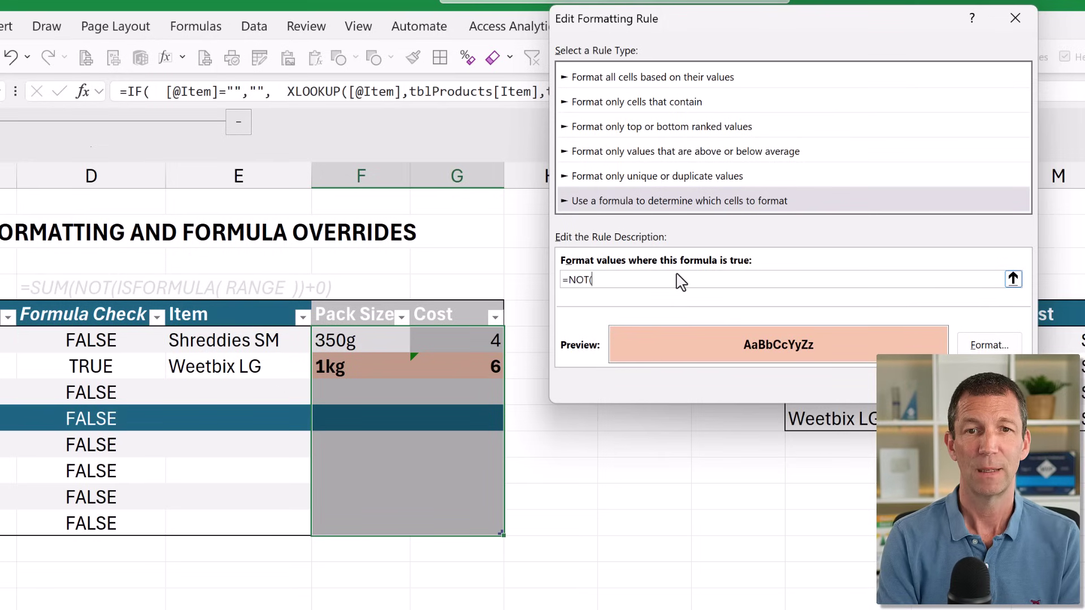
type("ISFORMULA")
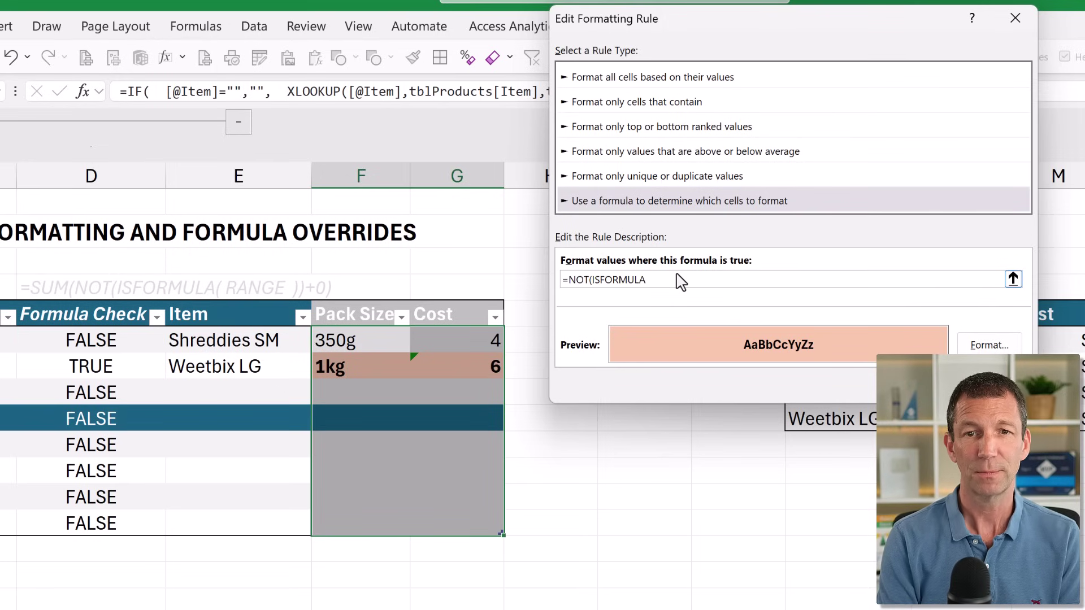
type("(")
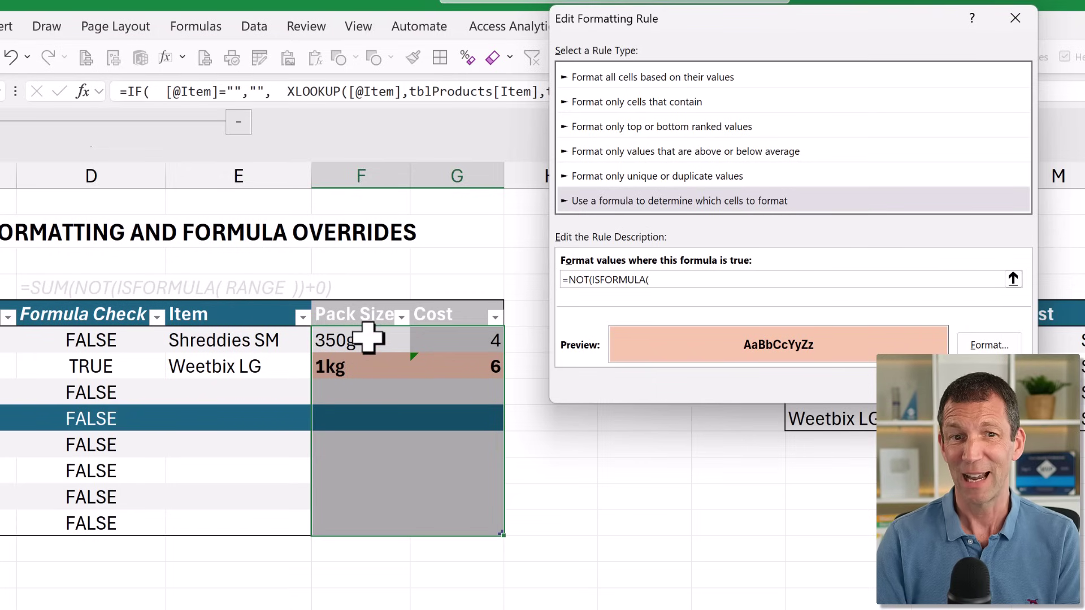
left_click(387, 340)
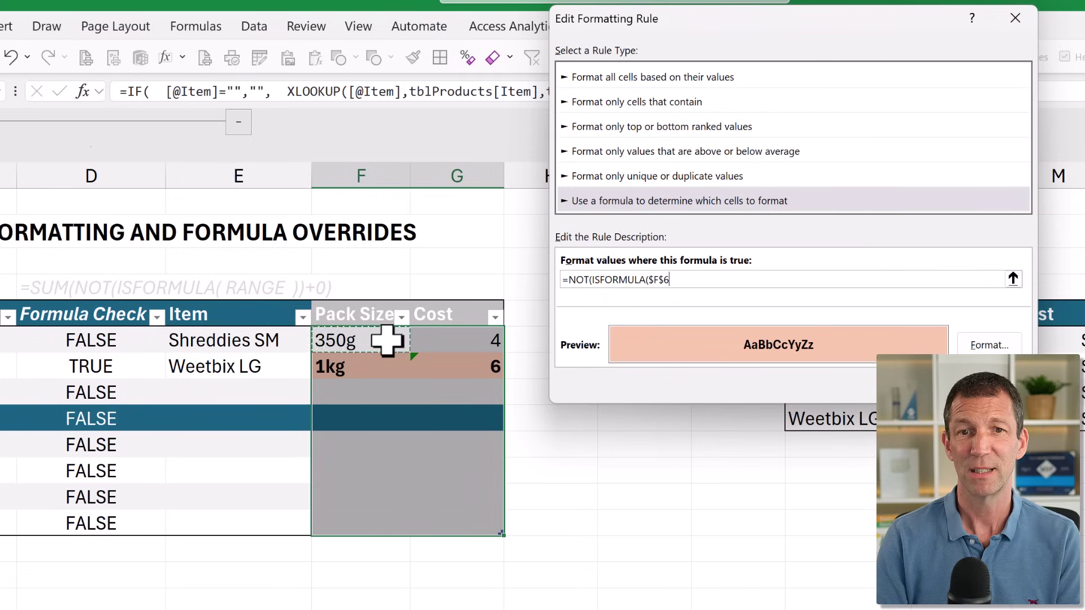
key("F4")
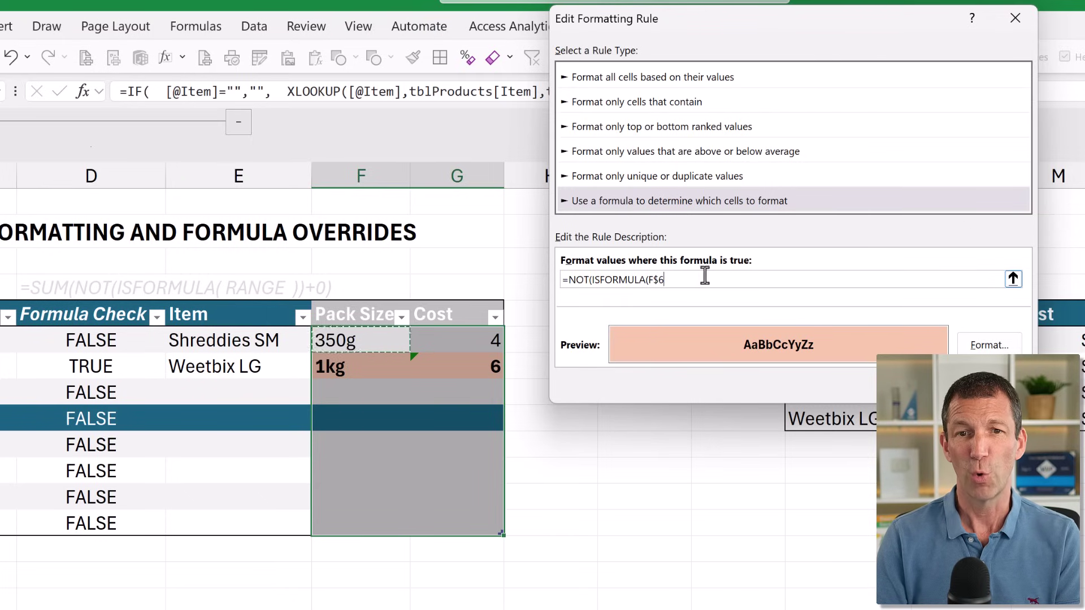
key("F4")
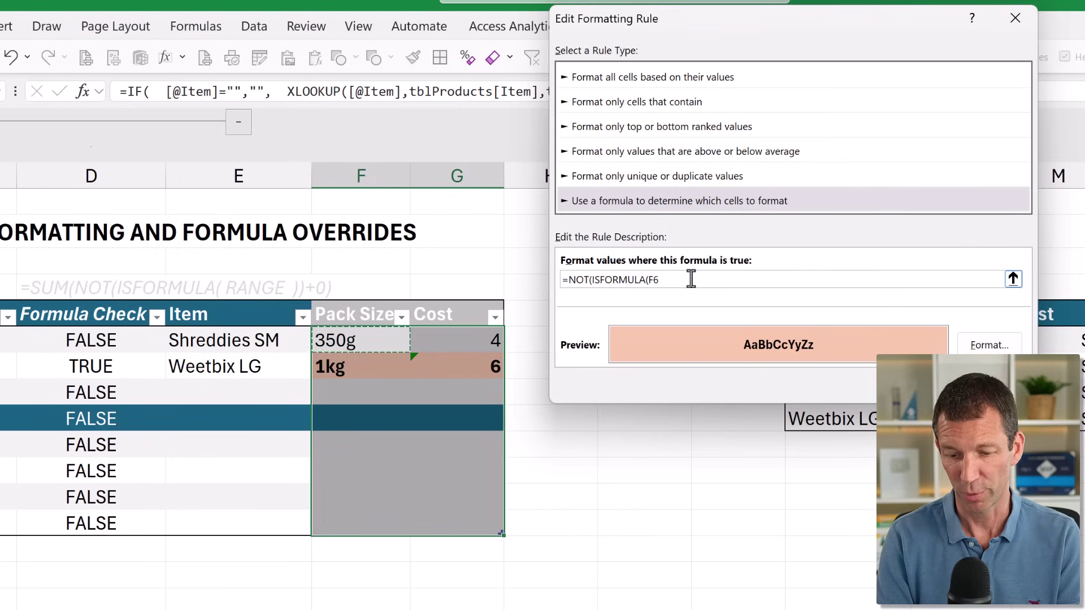
type(")")
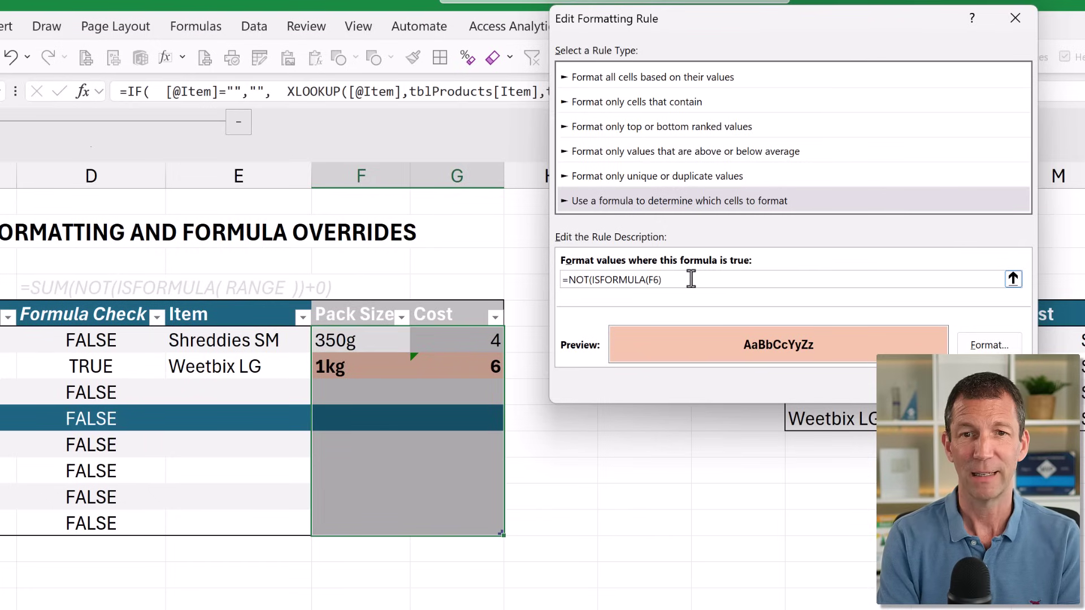
type(")")
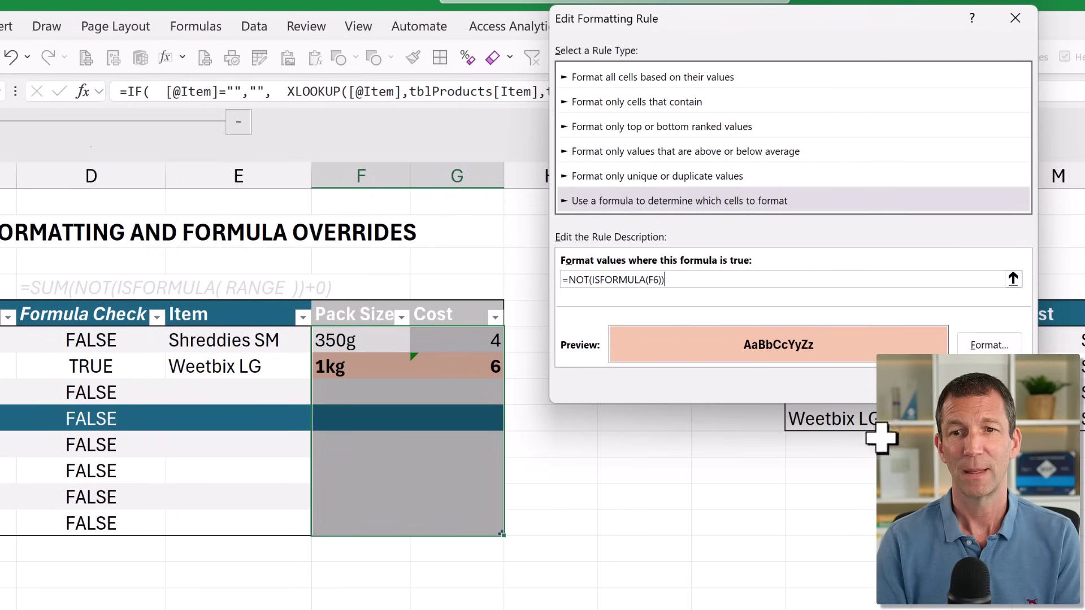
left_click(928, 385)
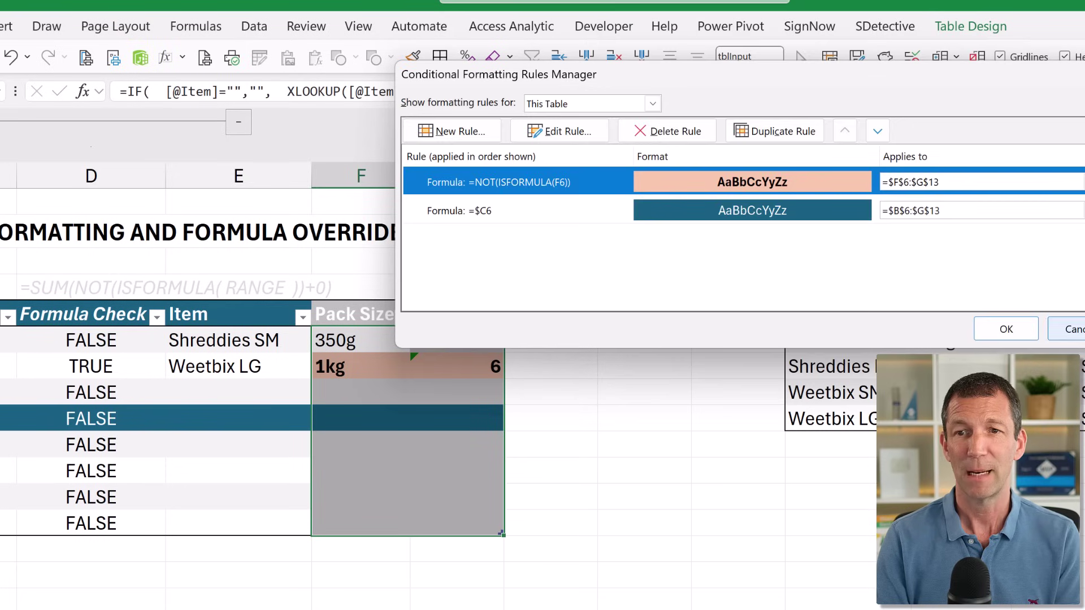
- Apply the rules, then overwrite Shreddies SM's Pack Size in F6 with 500
left_click(991, 332)
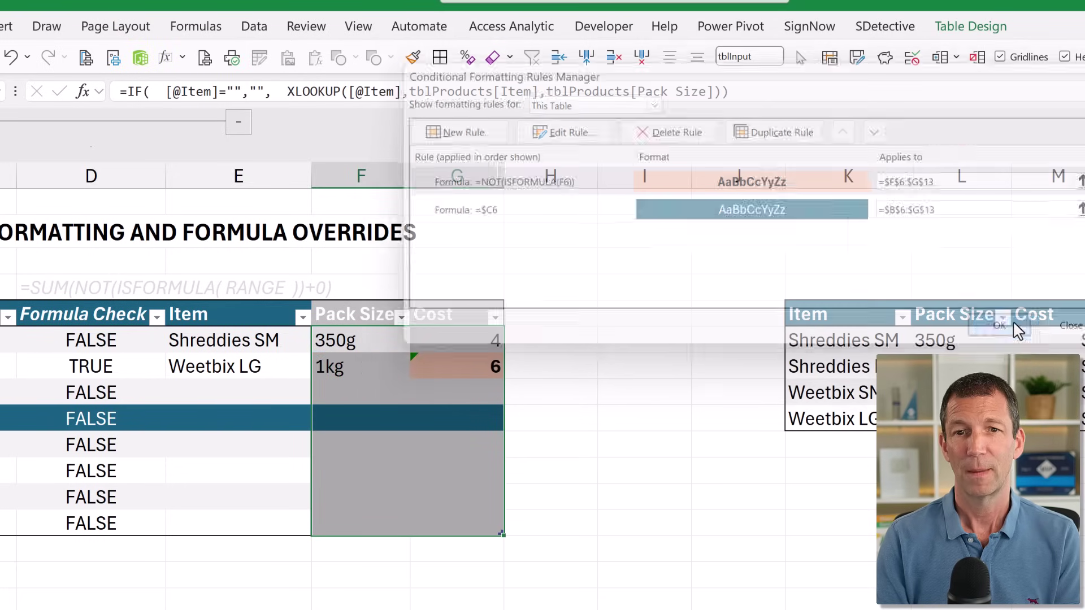
left_click(371, 348)
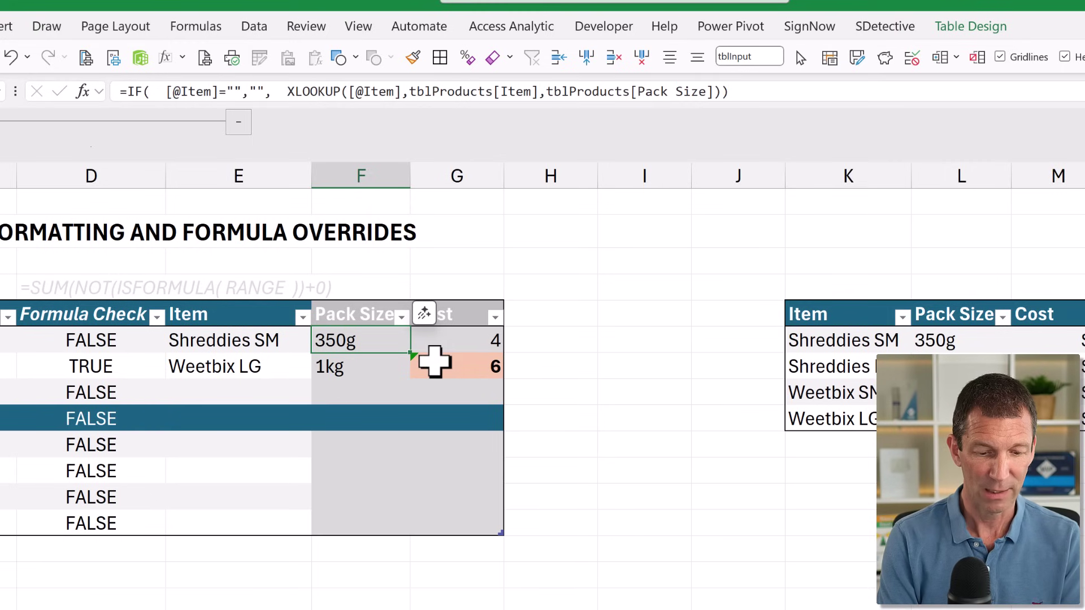
key("F2")
type("500")
key("Return")
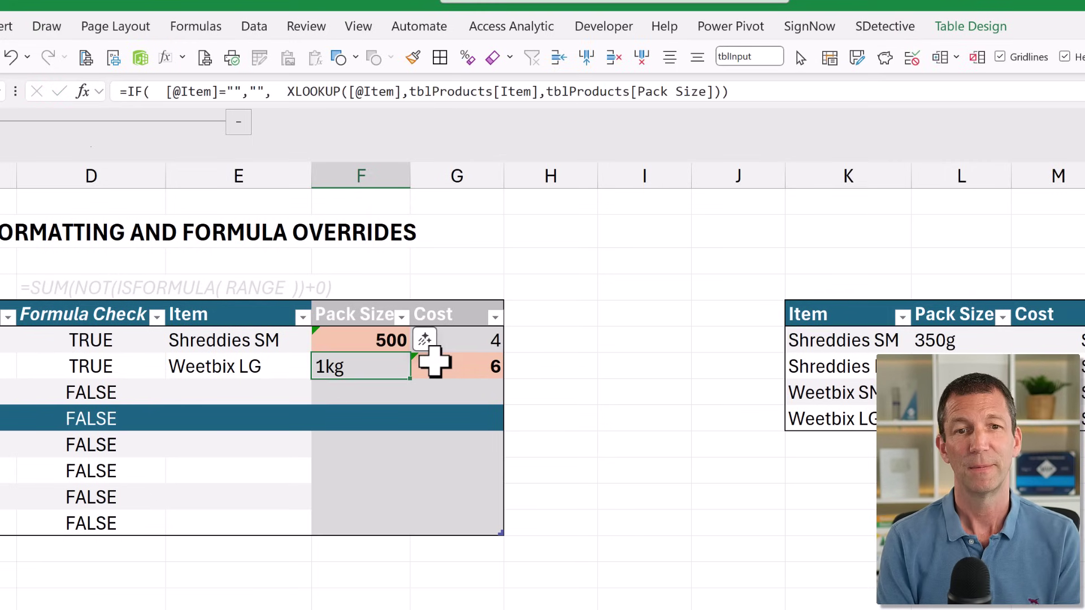